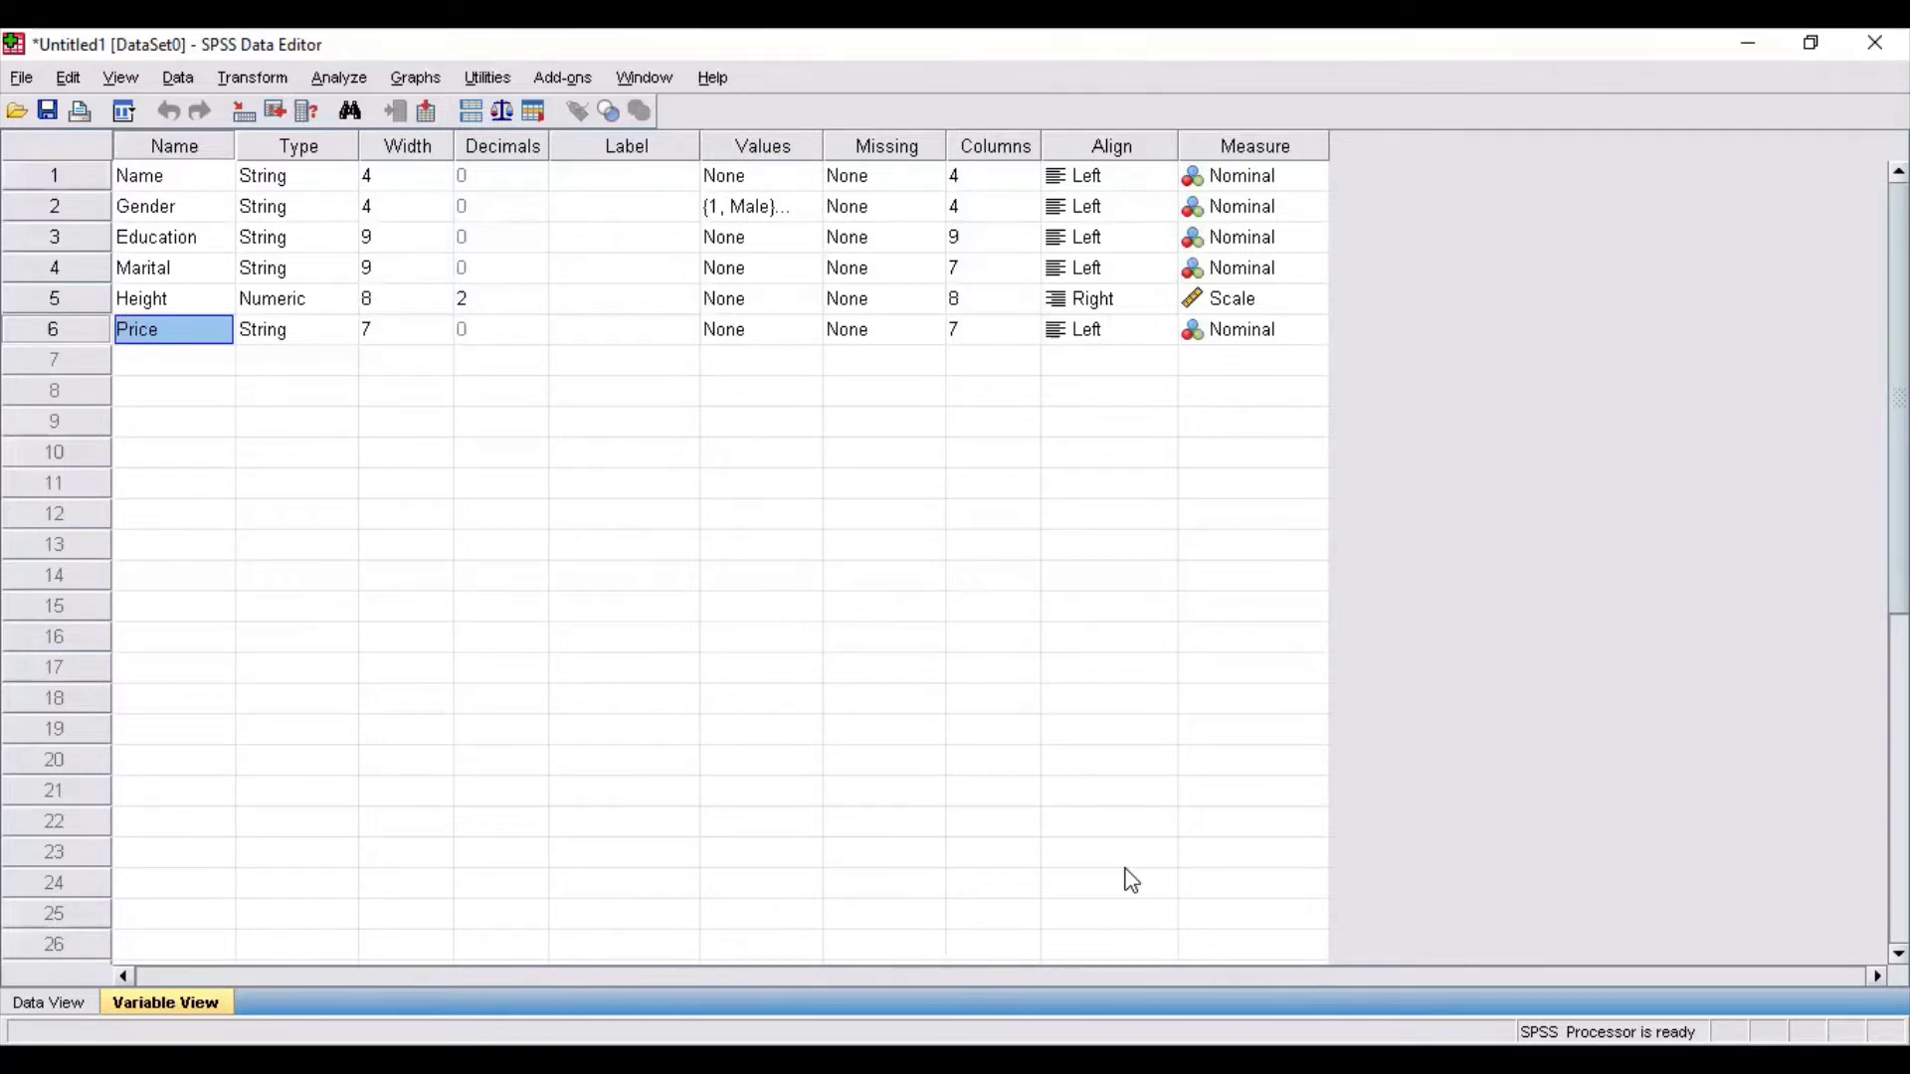
pyautogui.click(22, 78)
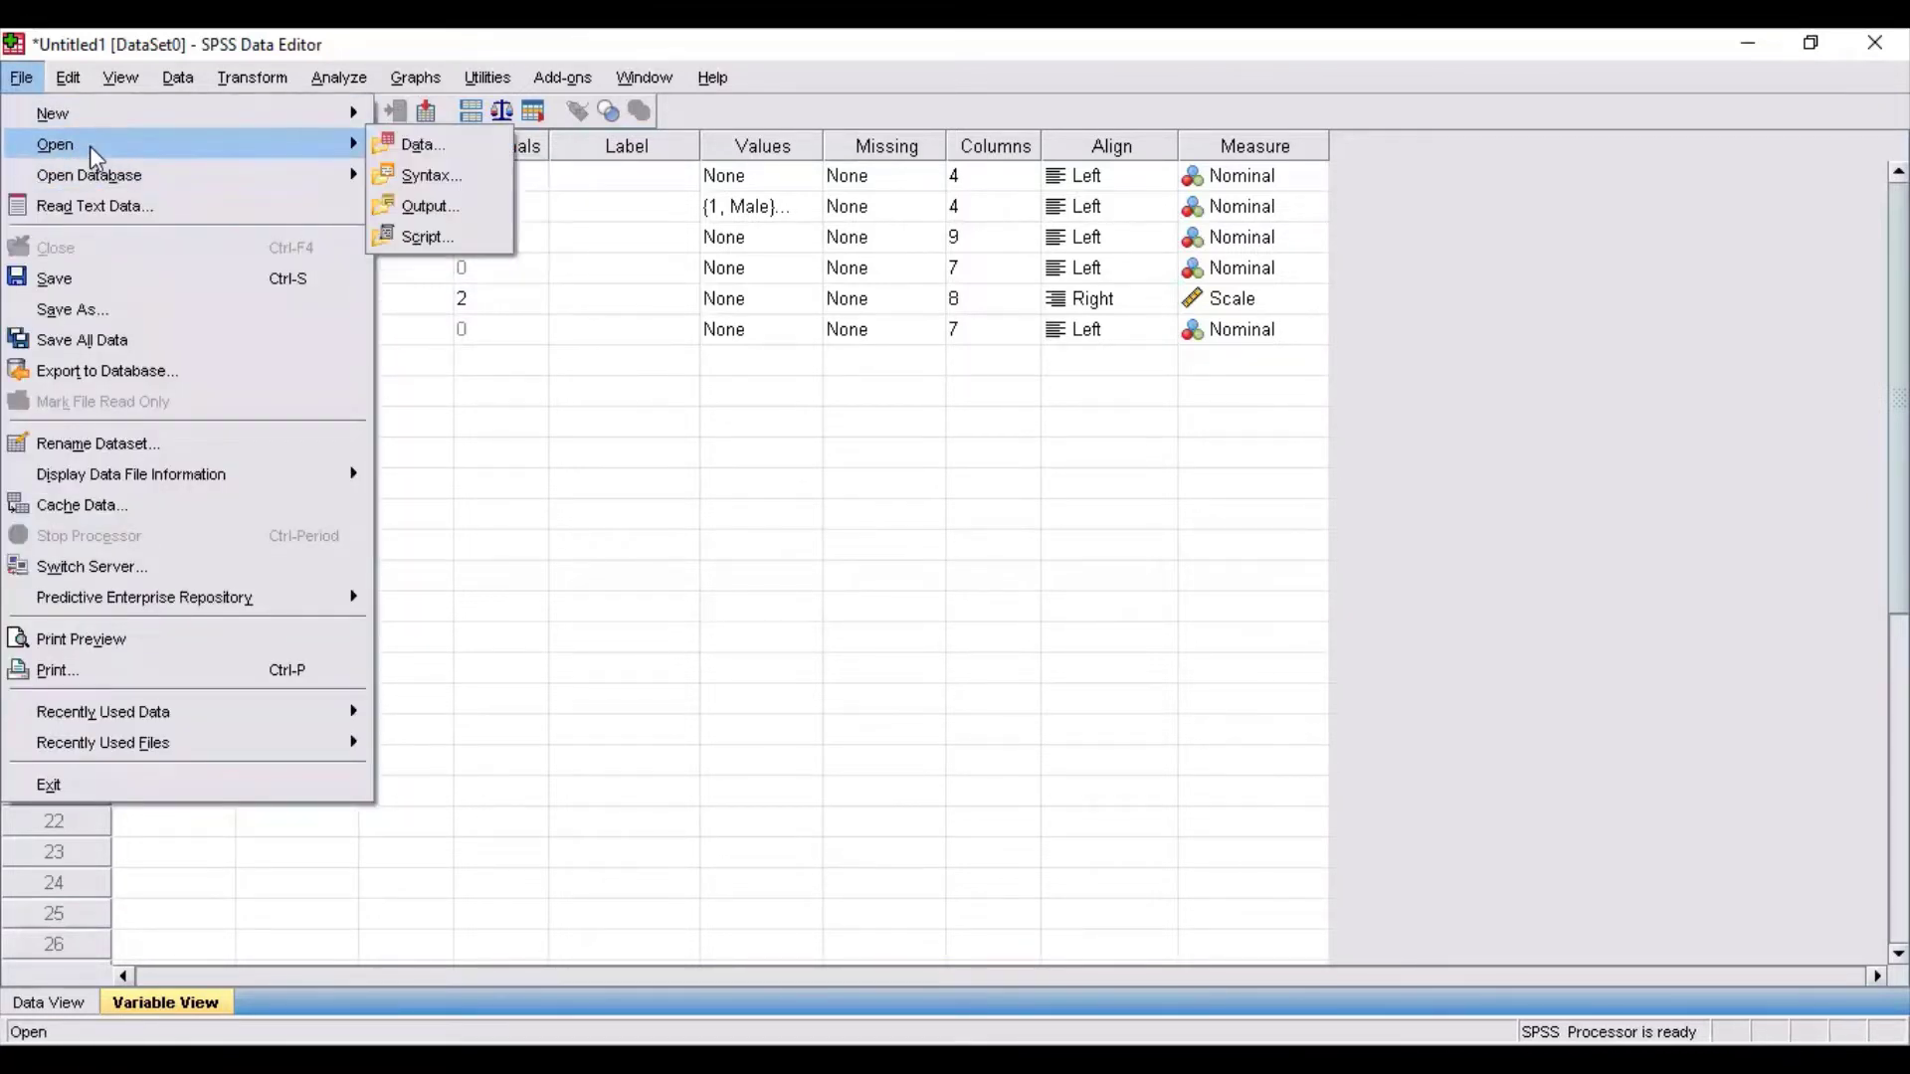
pyautogui.moveTo(343, 157)
pyautogui.click(464, 364)
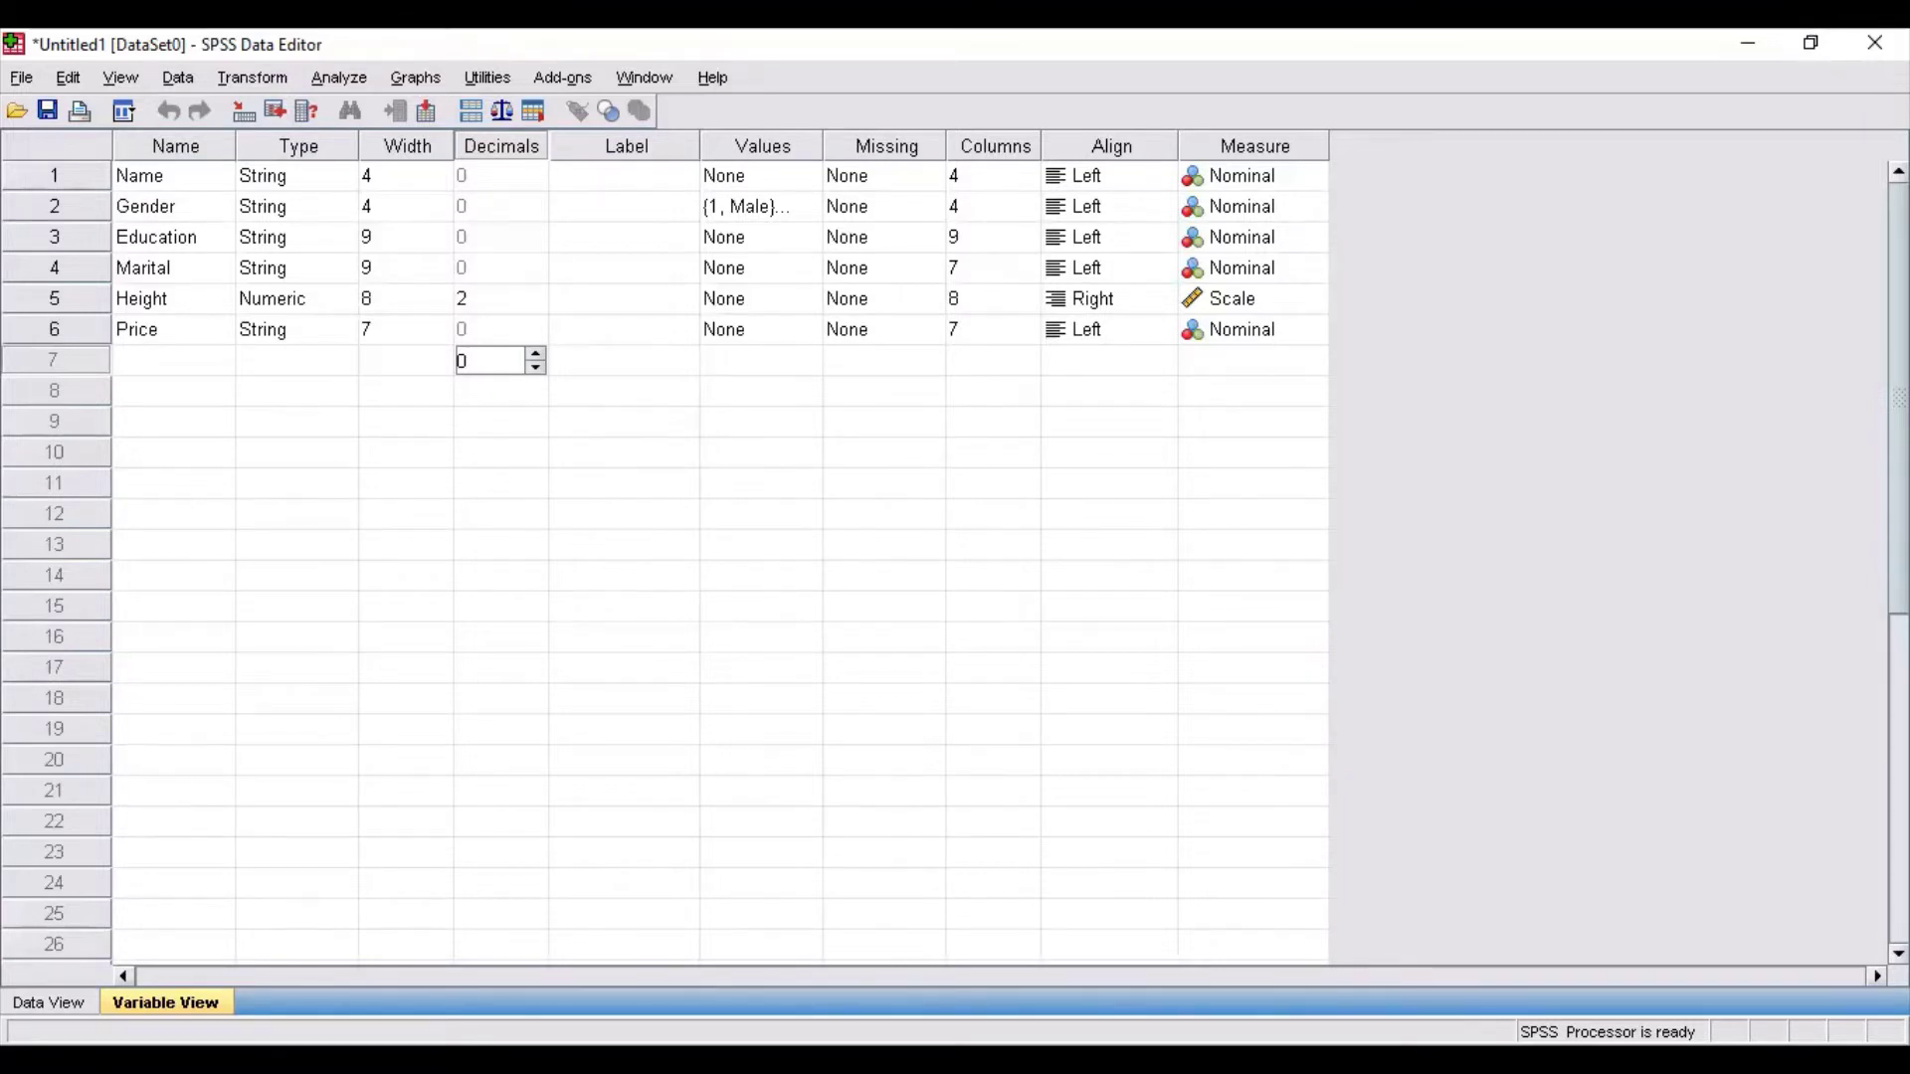
# View the dataset's cases in the Data View with the output viewer minimized, and return to the variable definitions
pyautogui.hotkey('ctrl', 't')
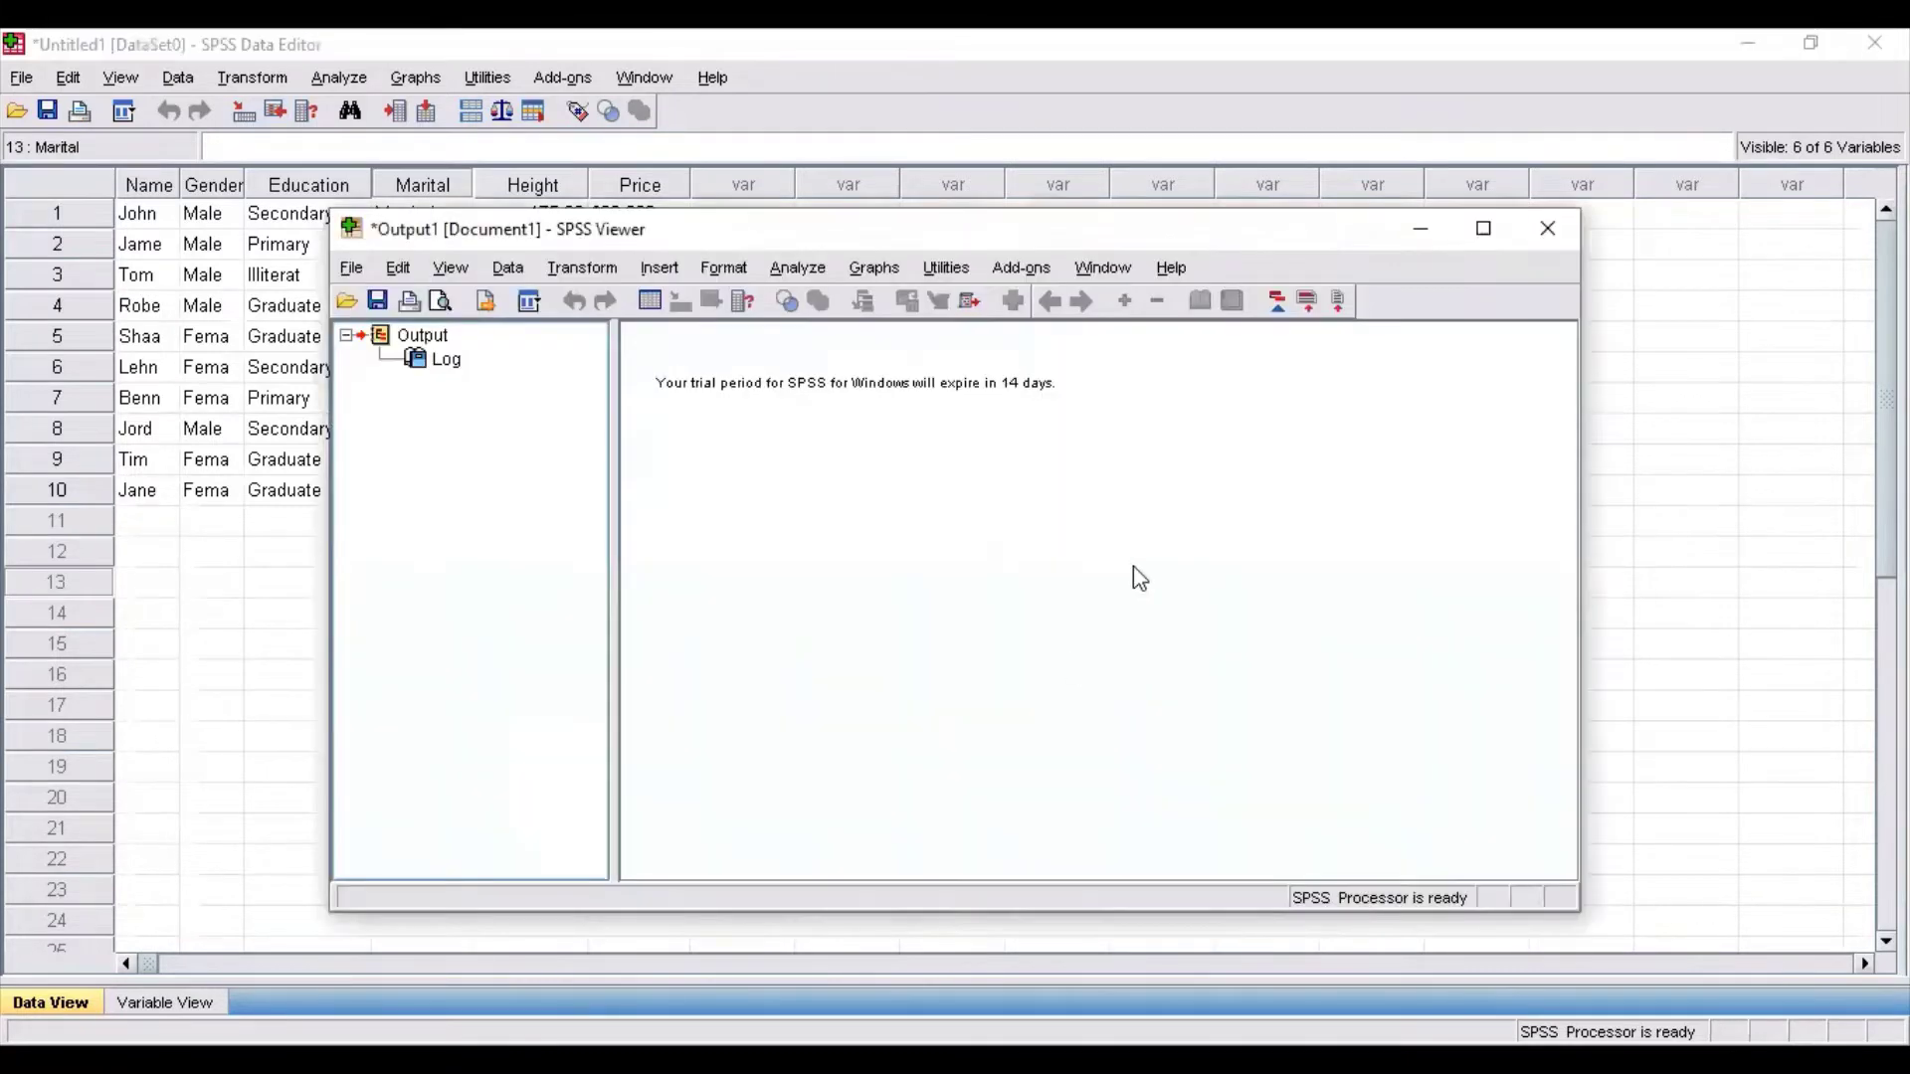
pyautogui.click(1421, 237)
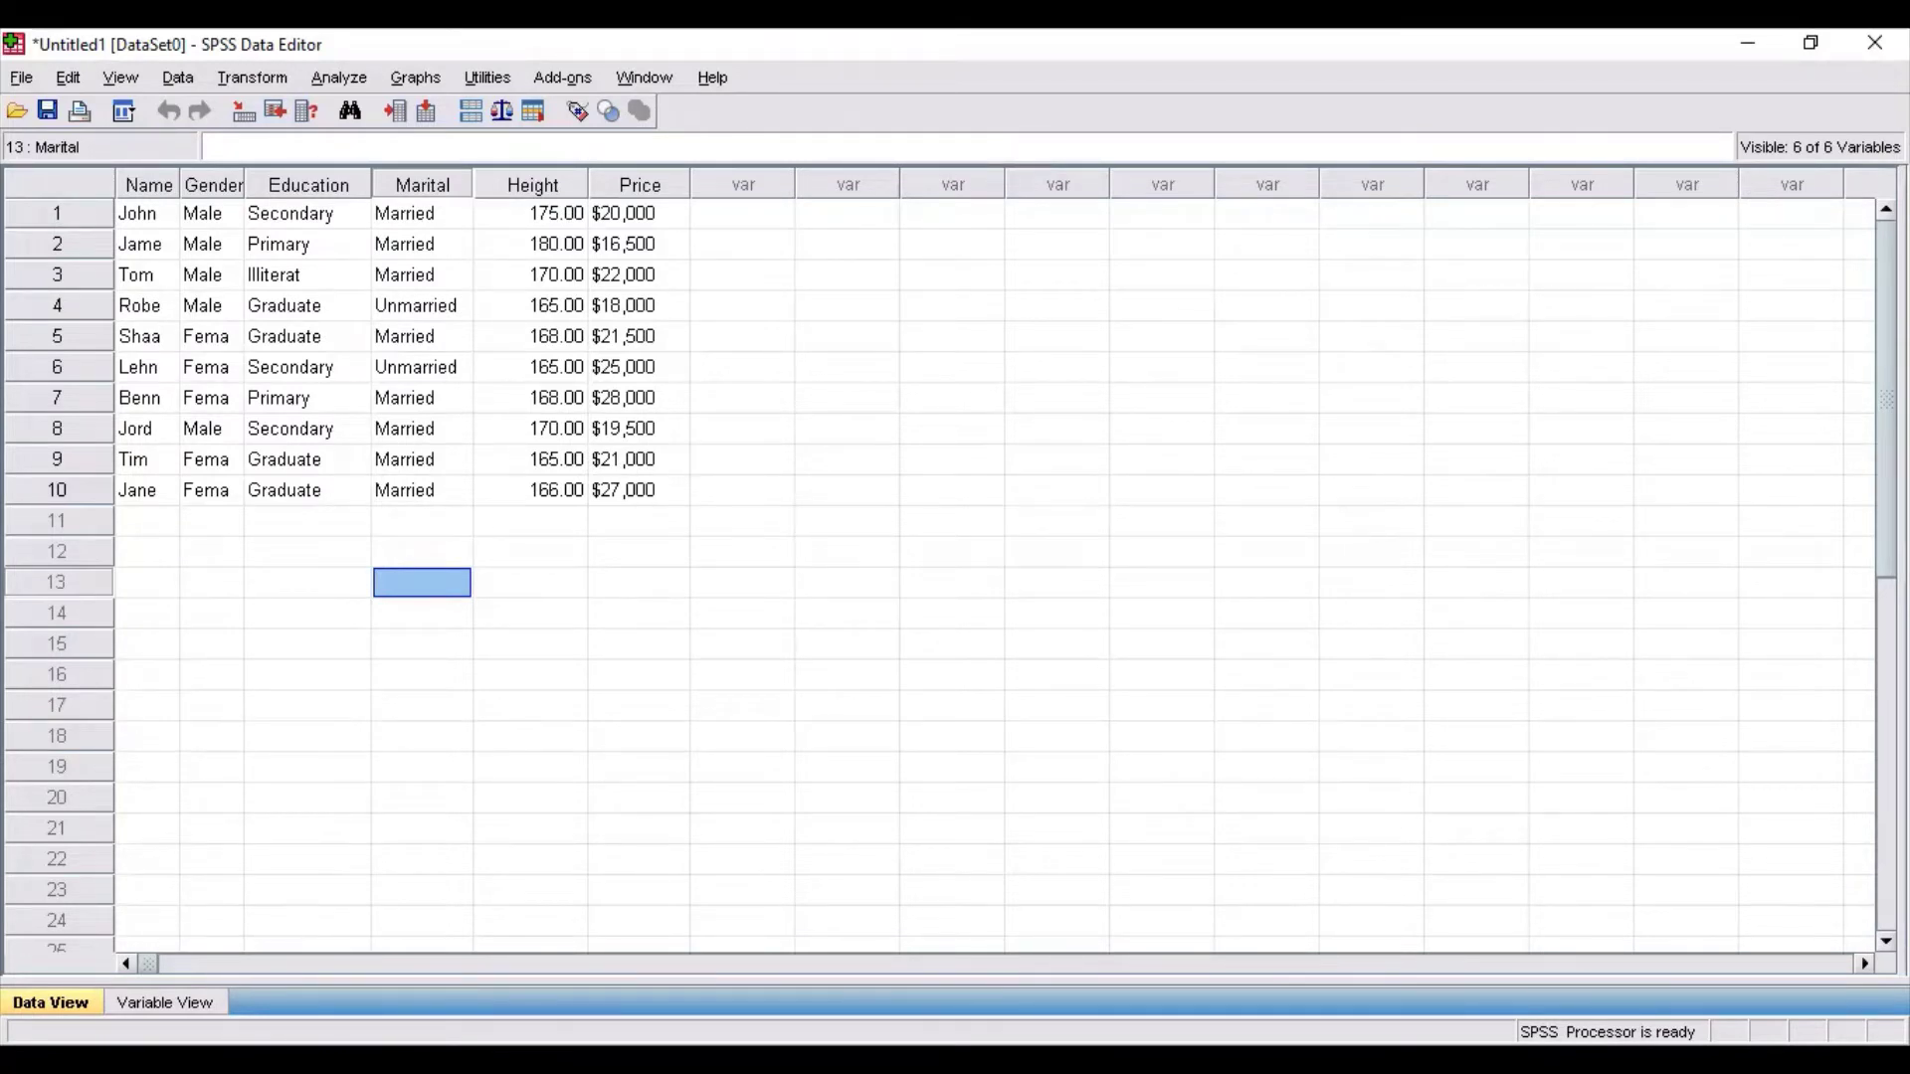
pyautogui.hotkey('ctrl', 't')
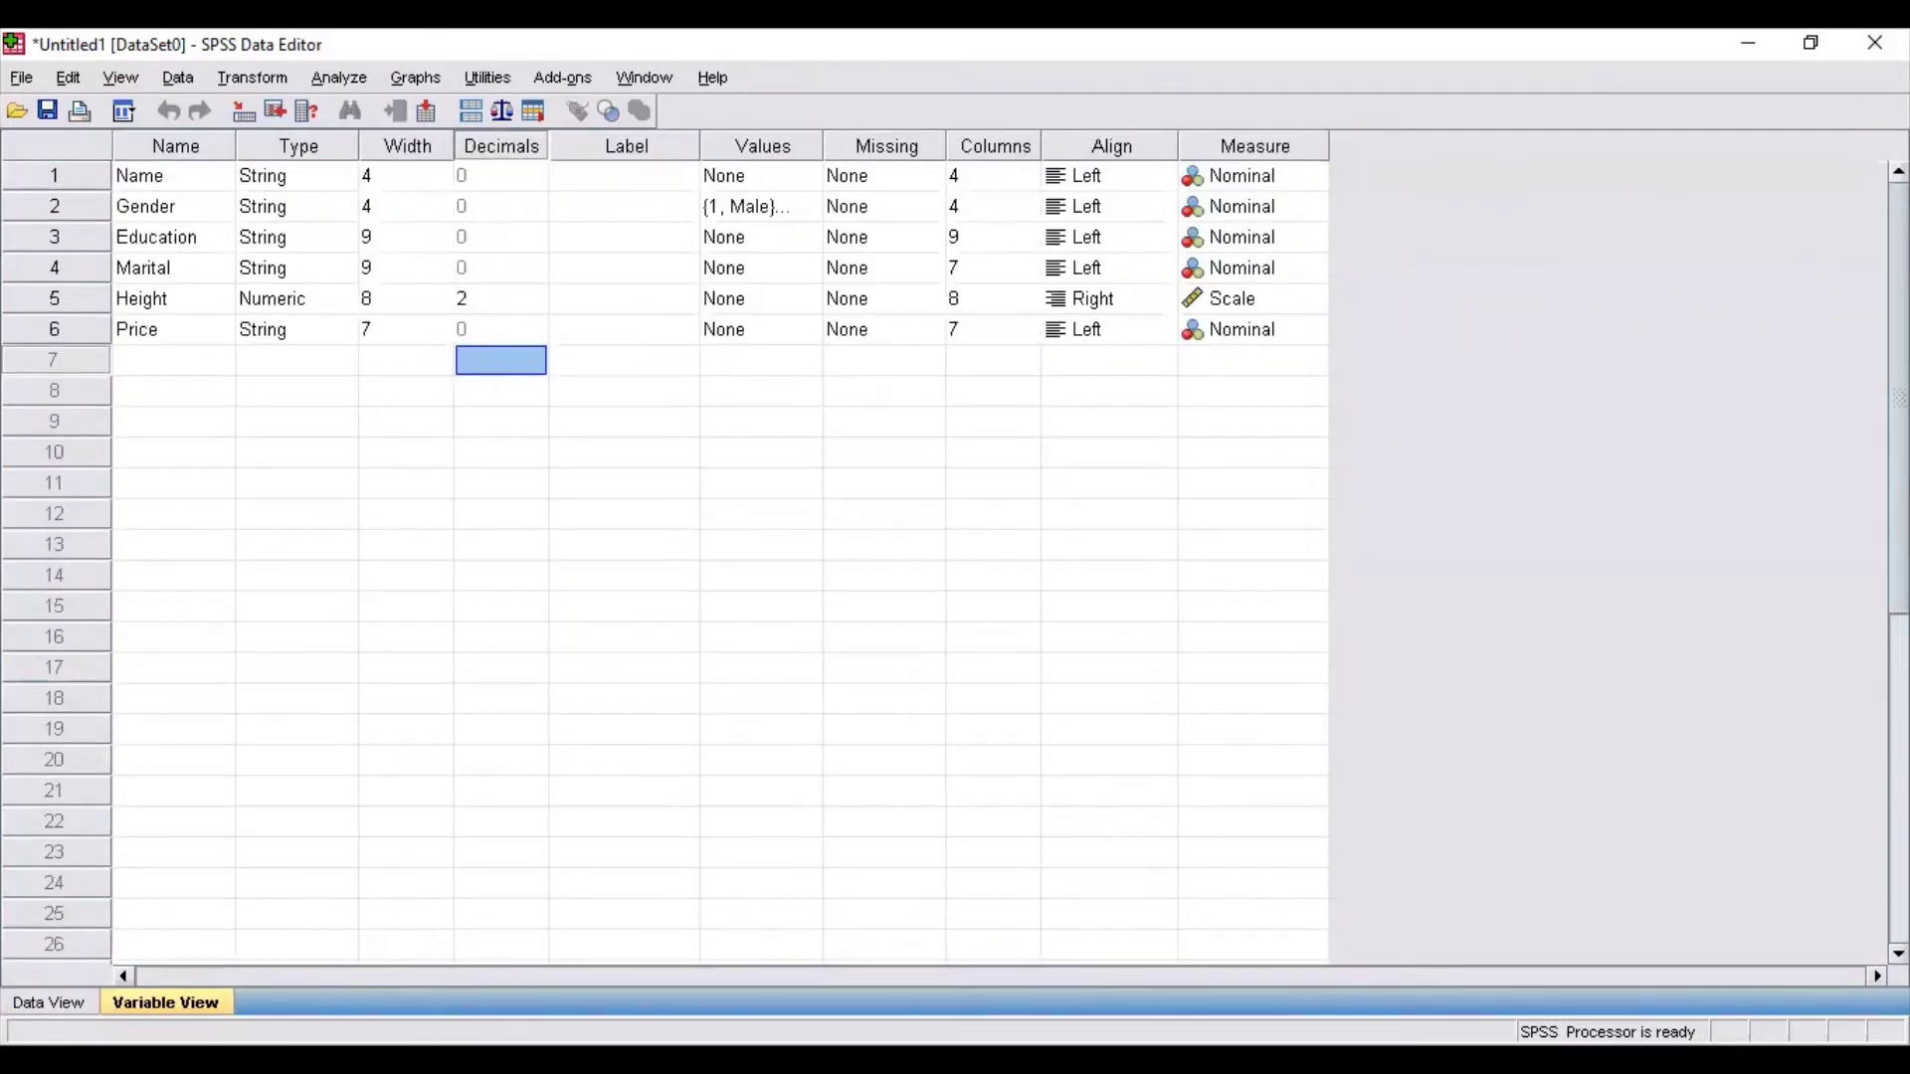
# Define a new variable named Age in the first empty row below Price and check its column in the Data View
pyautogui.click(171, 179)
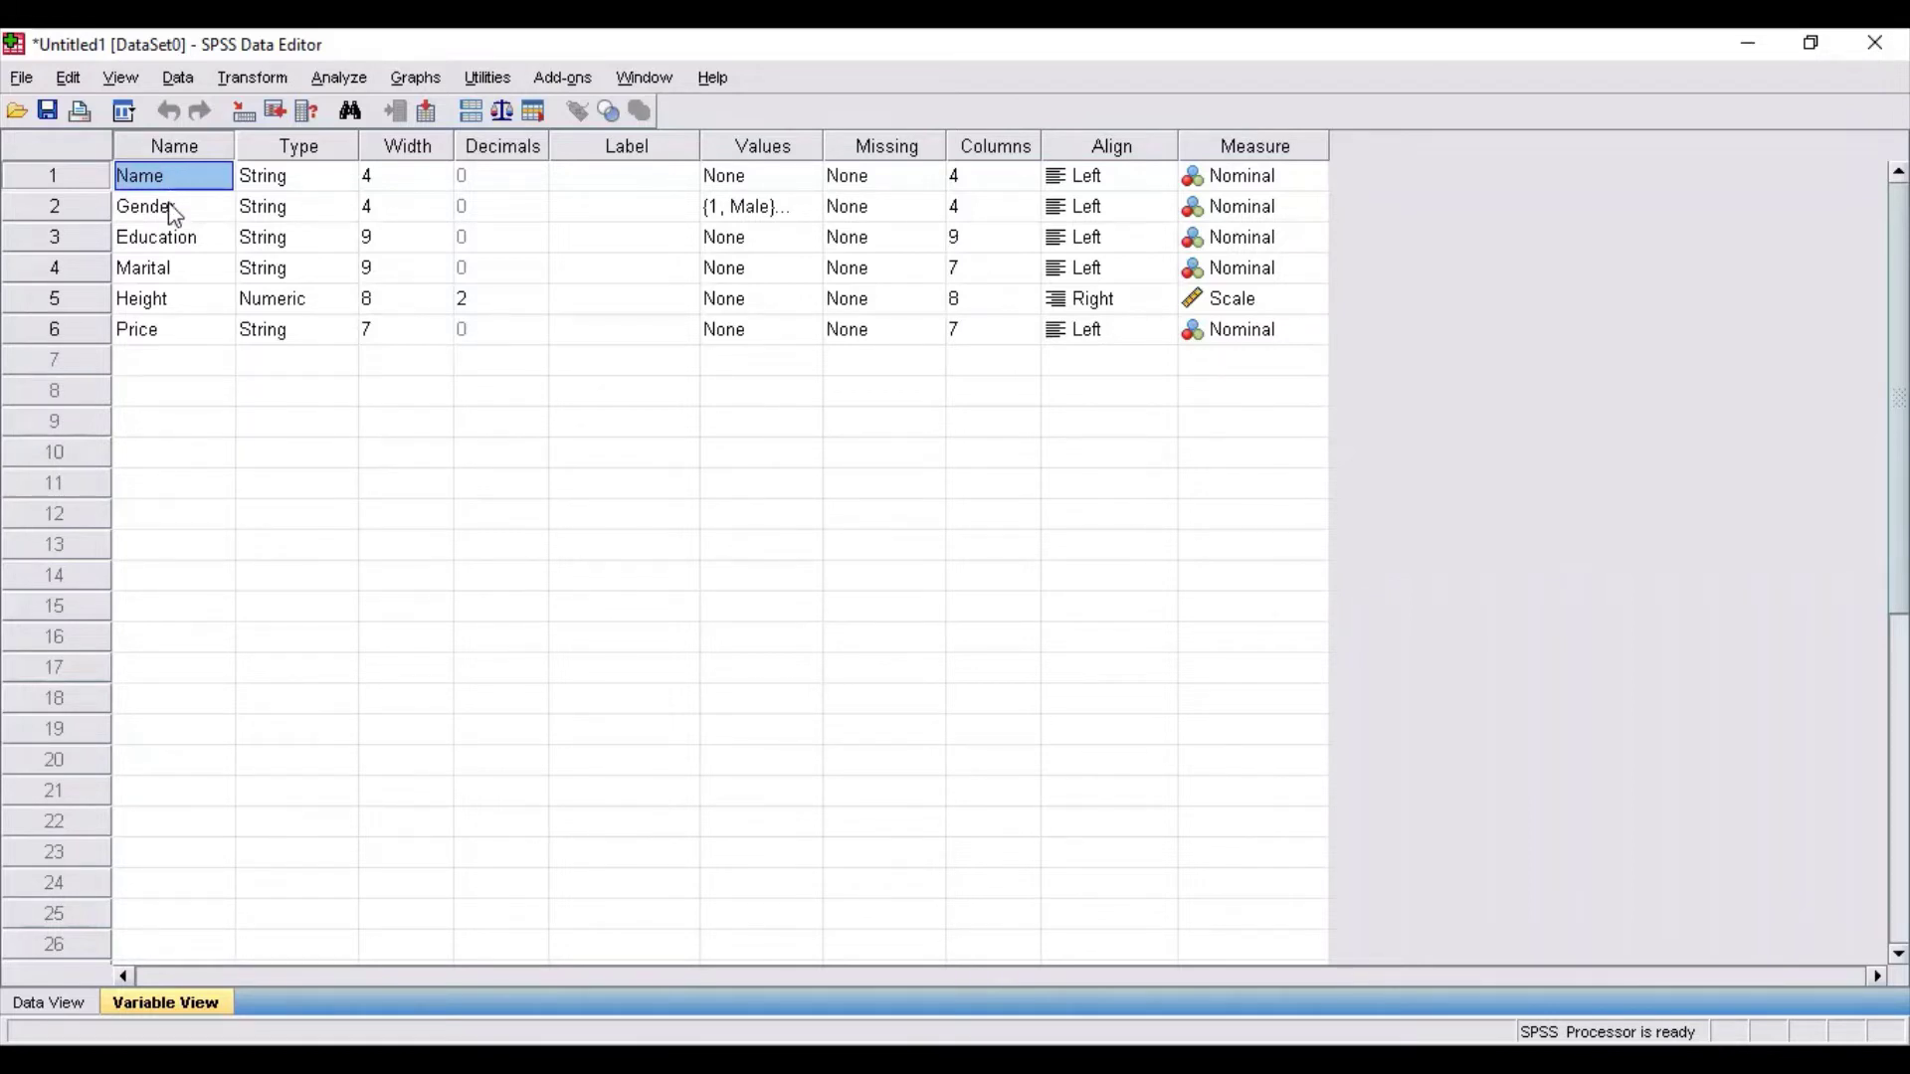
pyautogui.click(175, 215)
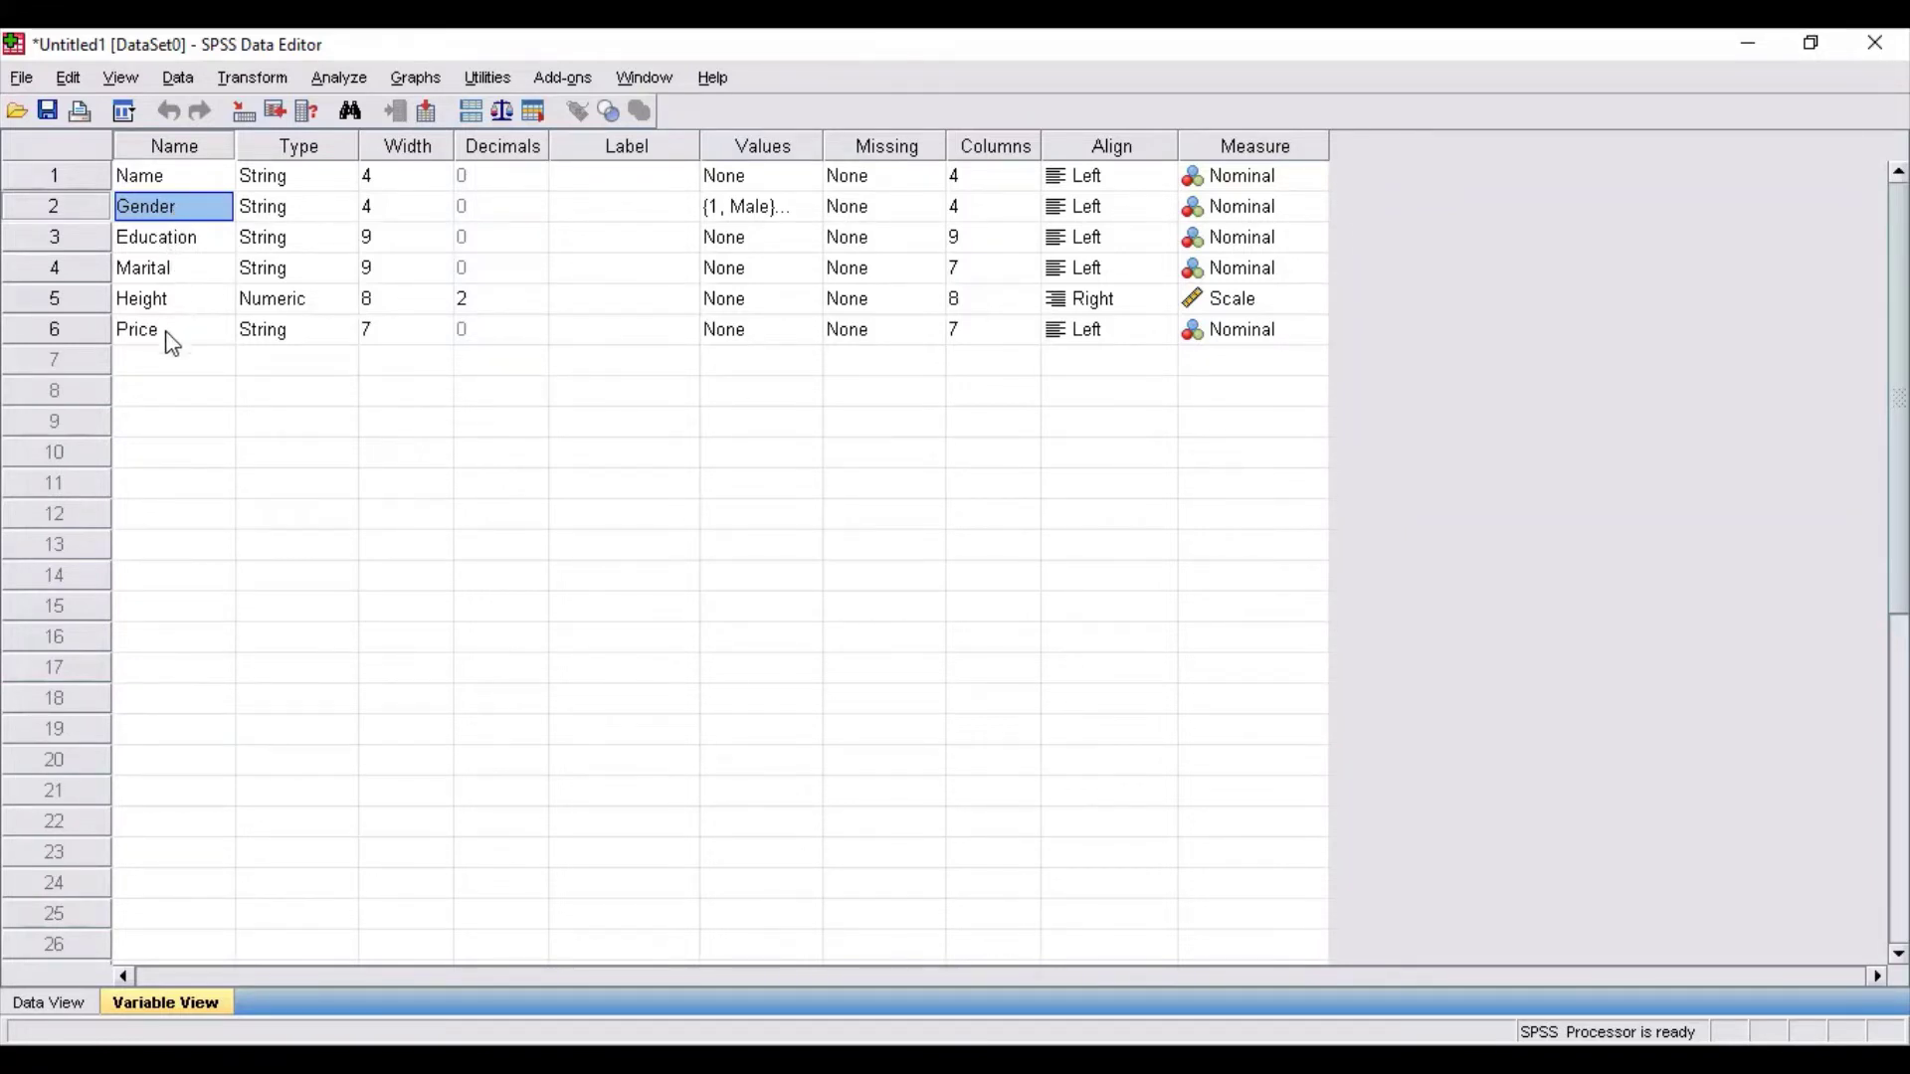
pyautogui.click(169, 362)
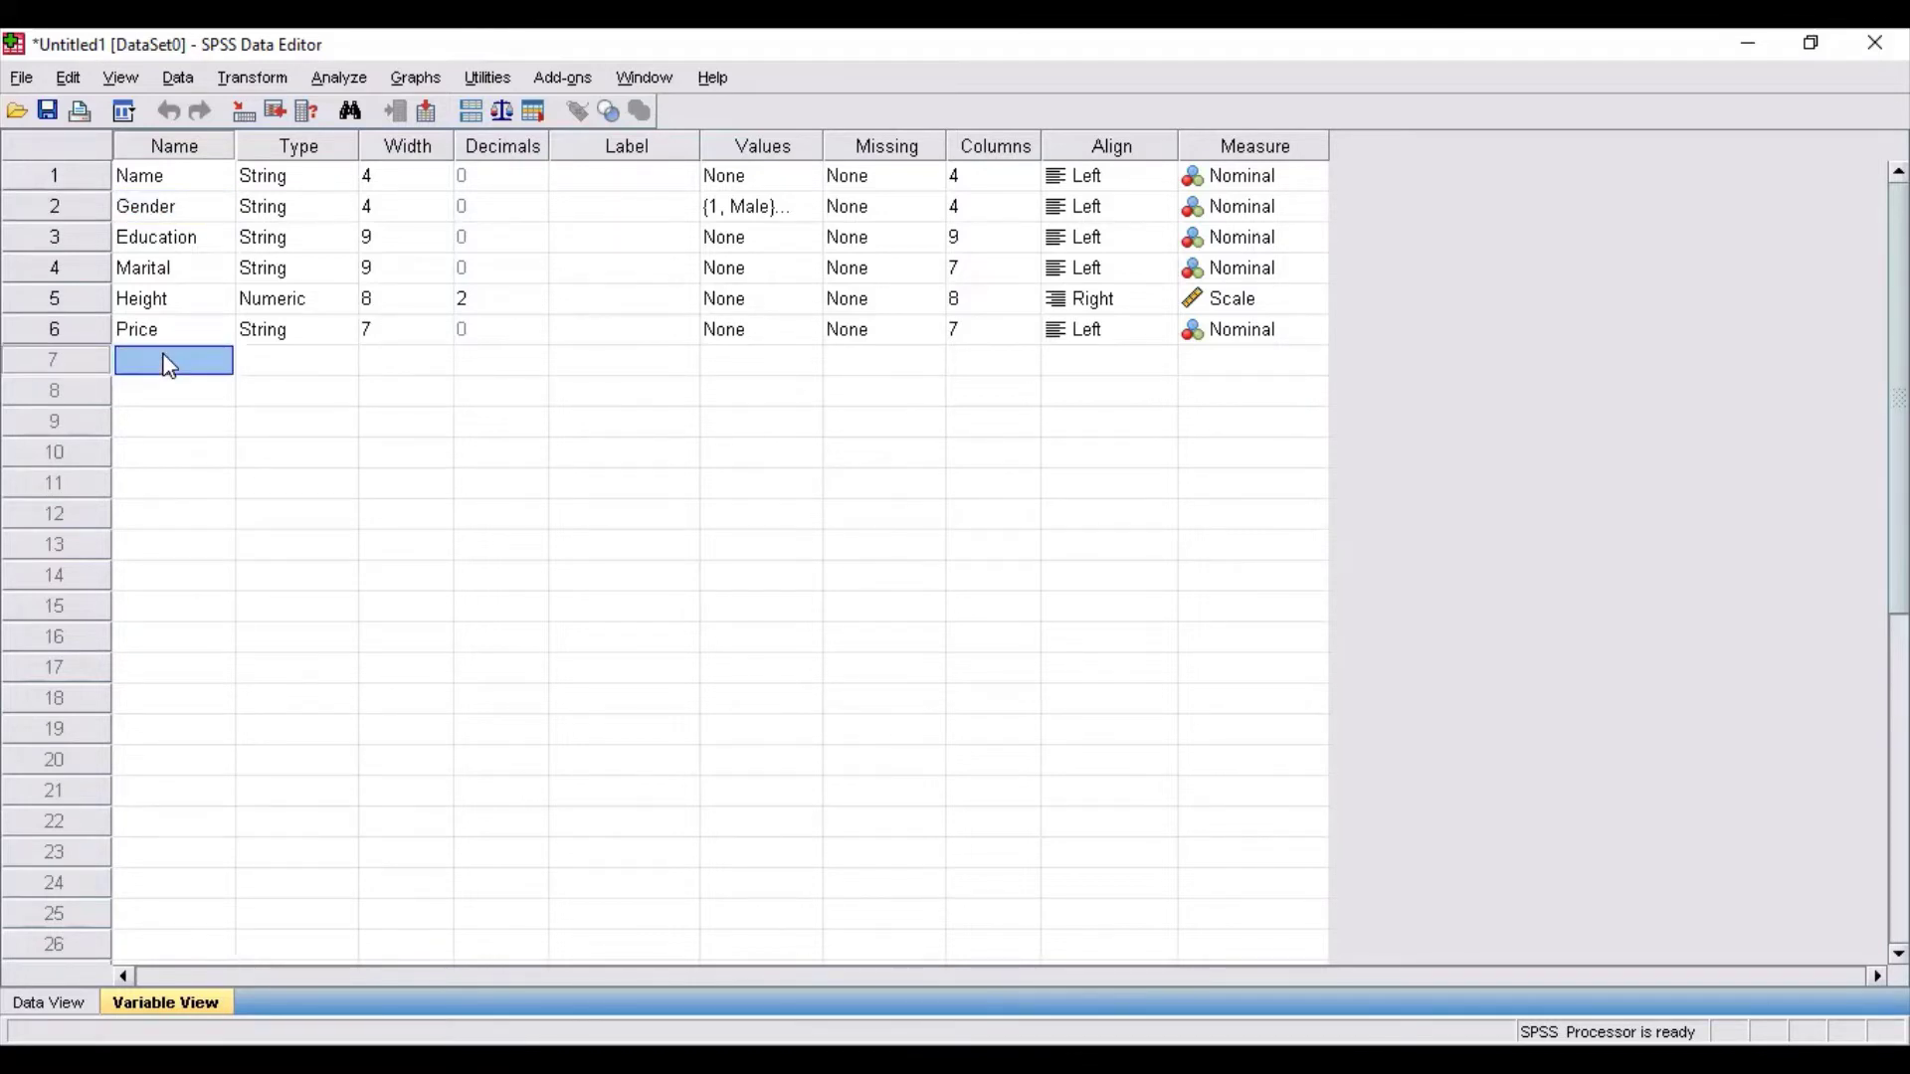
pyautogui.write('Age')
pyautogui.click(175, 391)
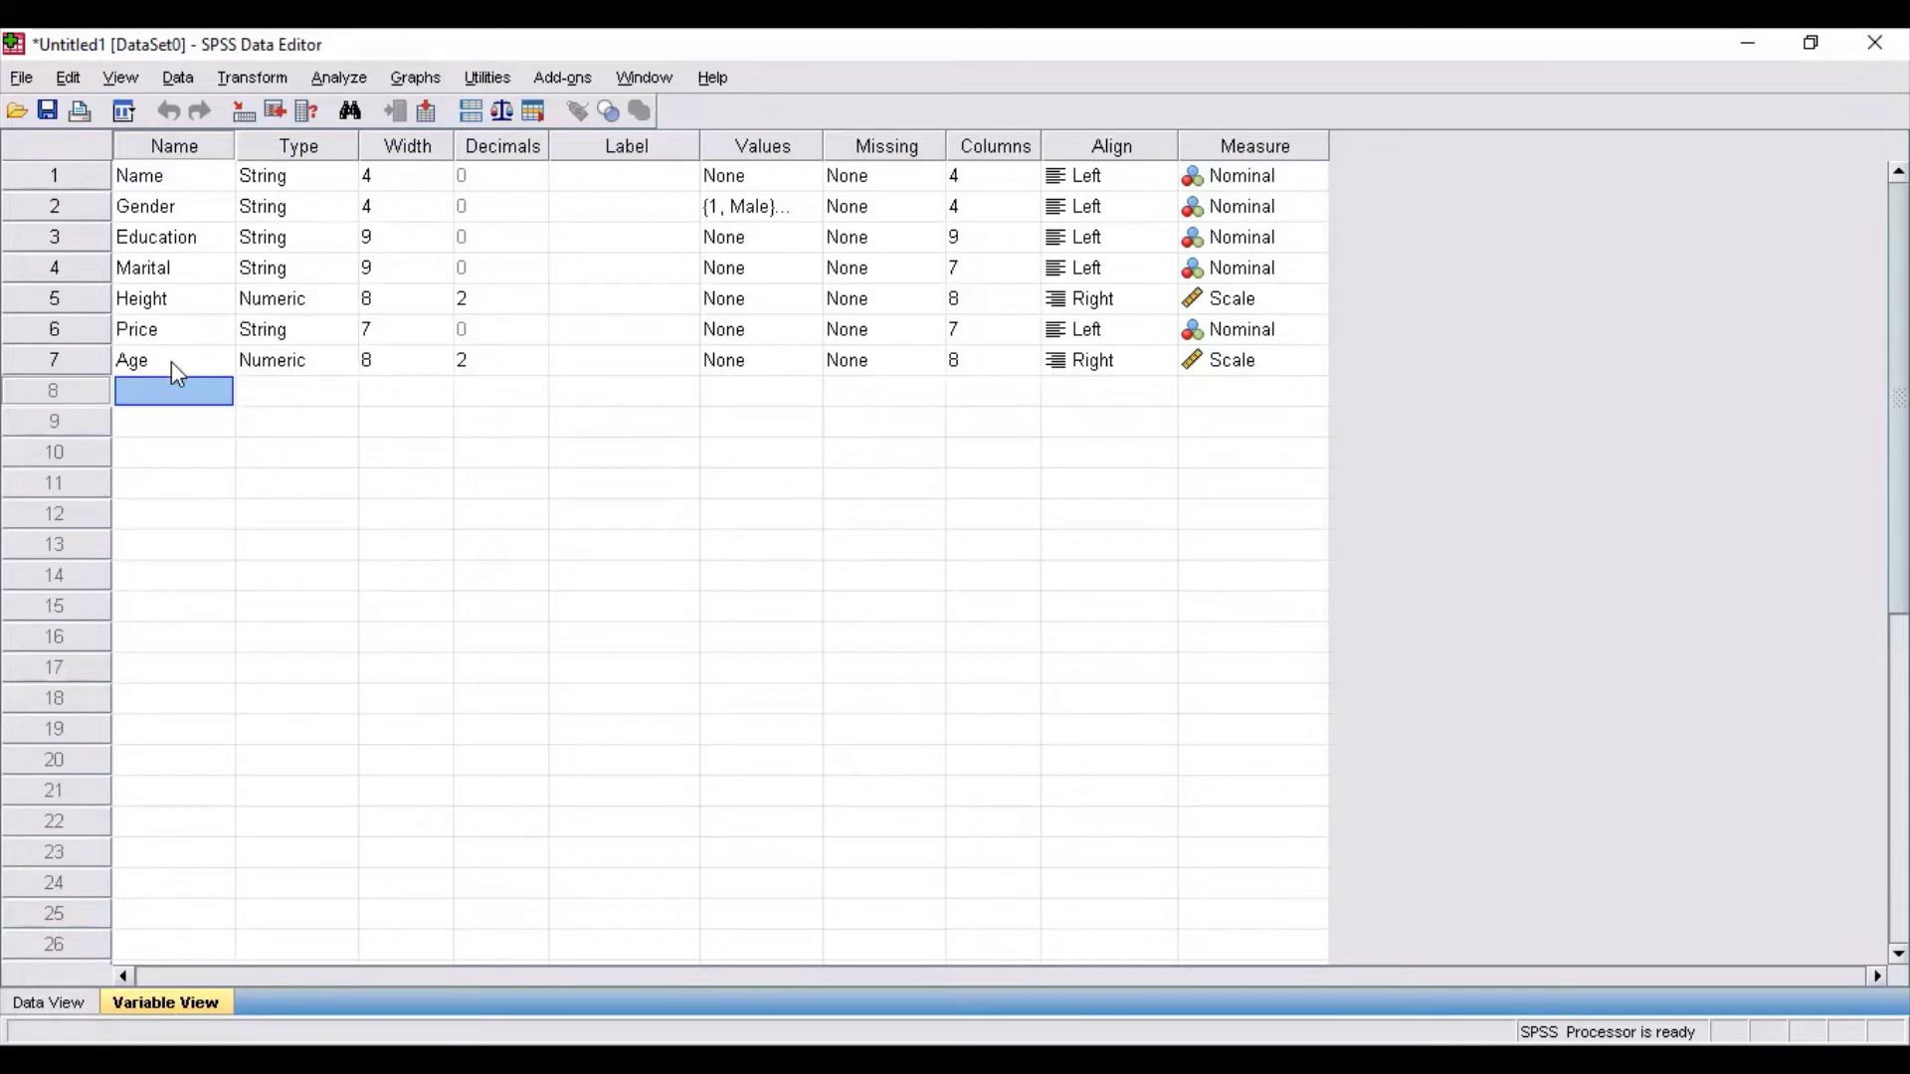
pyautogui.hotkey('ctrl', 't')
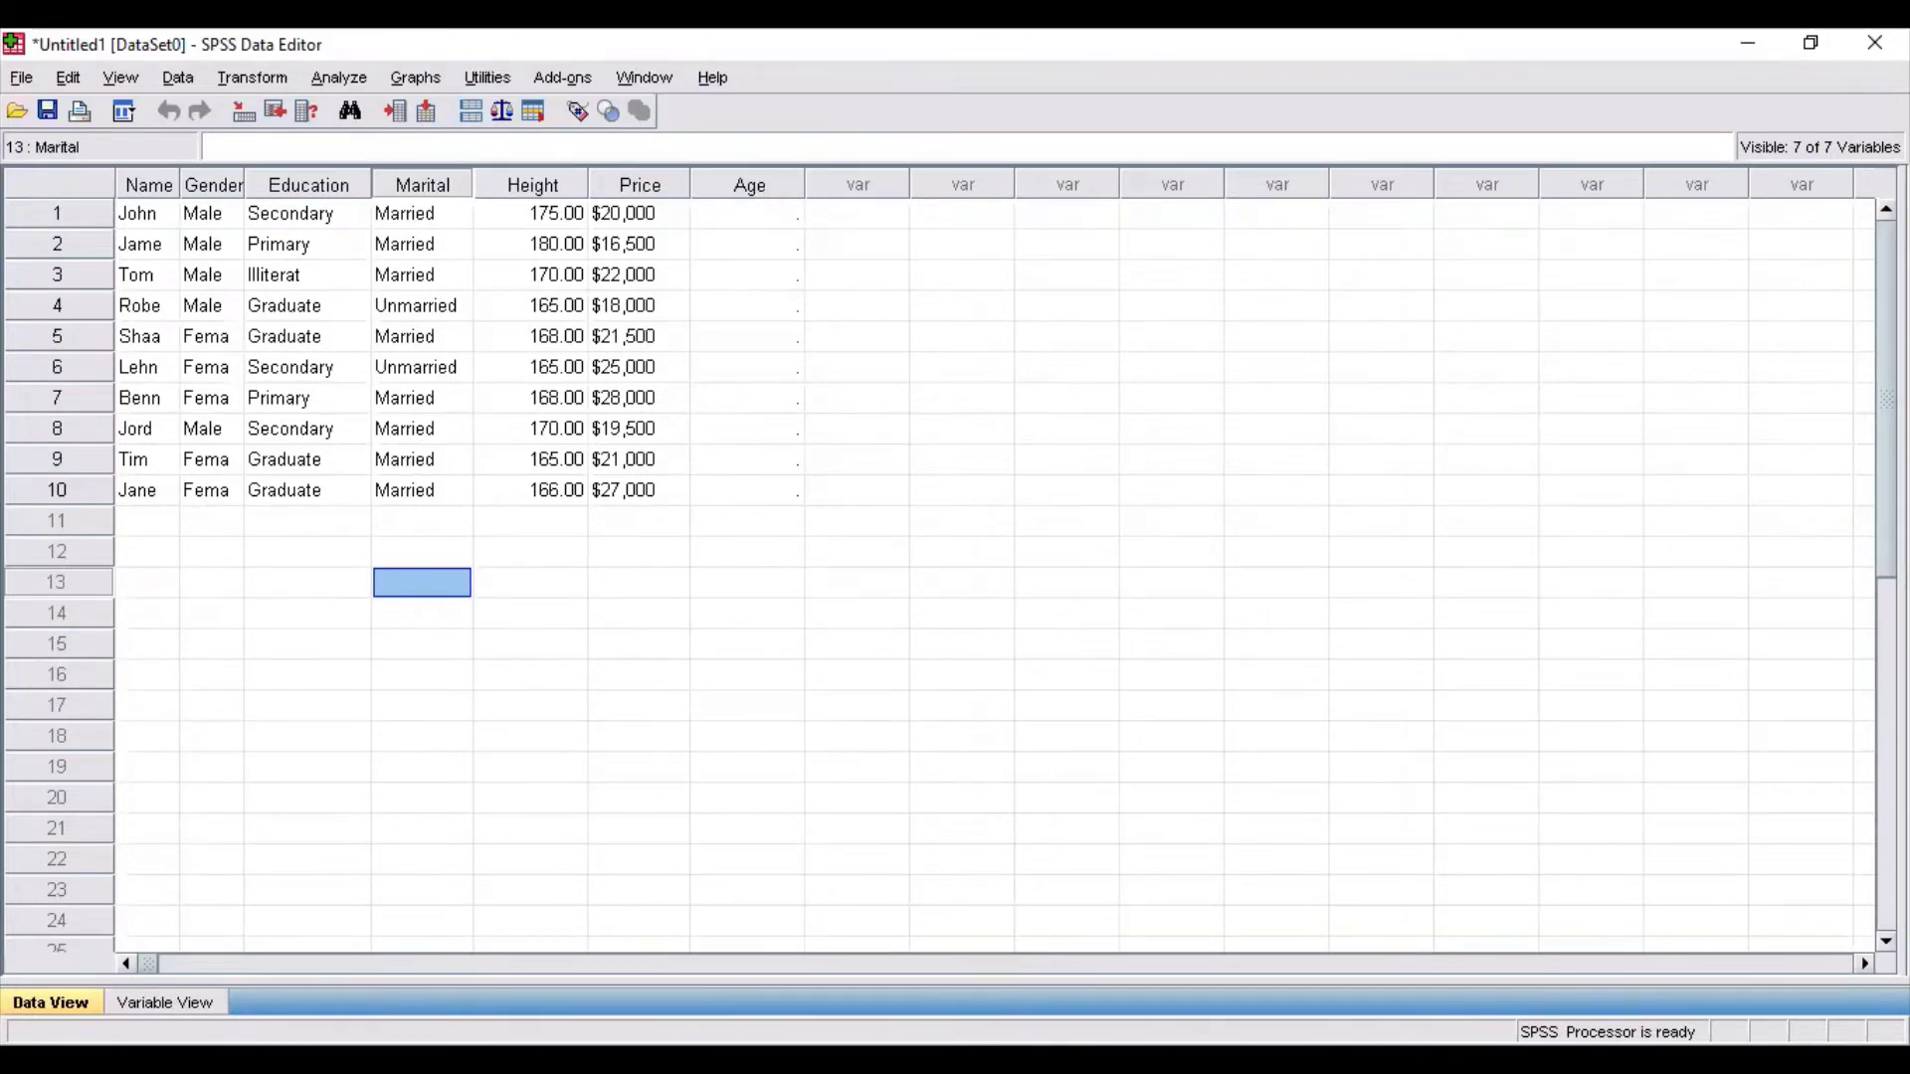
pyautogui.hotkey('ctrl', 't')
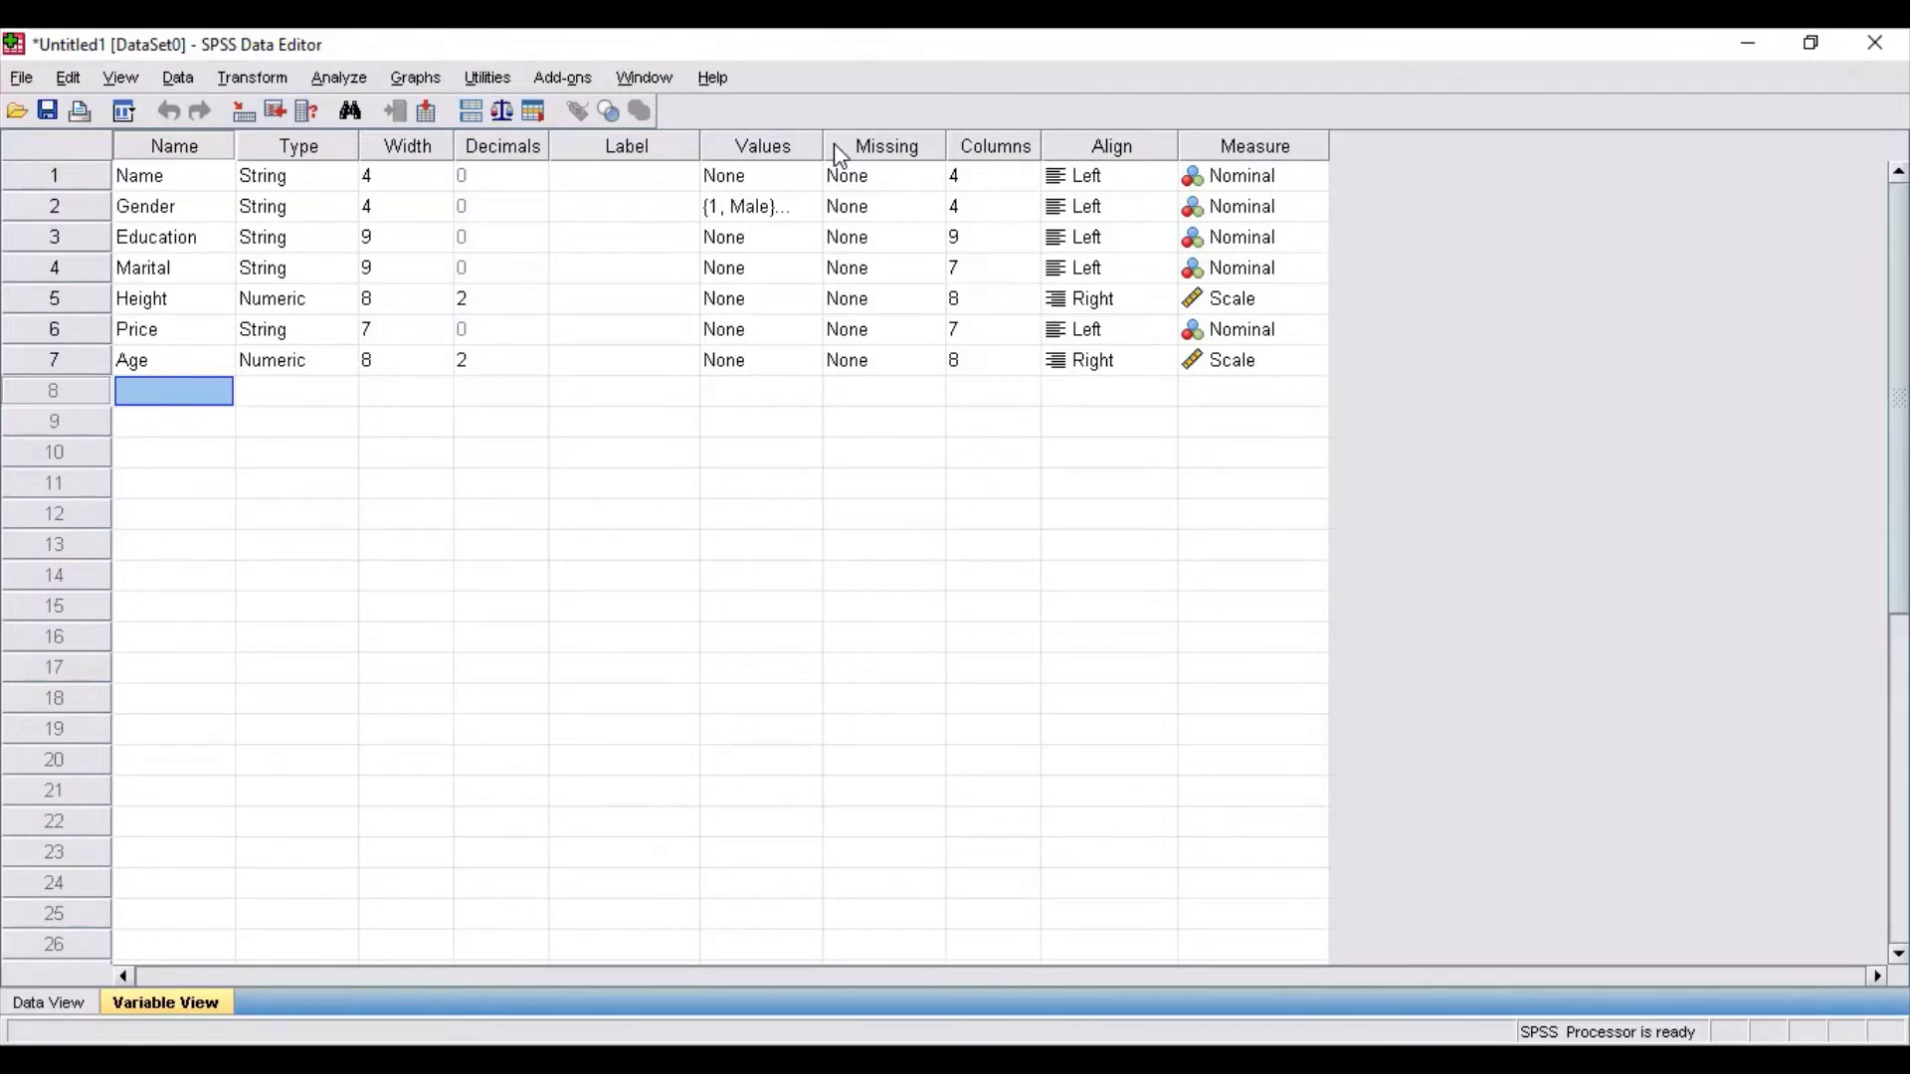
# Review the variable type options for the Name variable and keep it as String
pyautogui.click(291, 179)
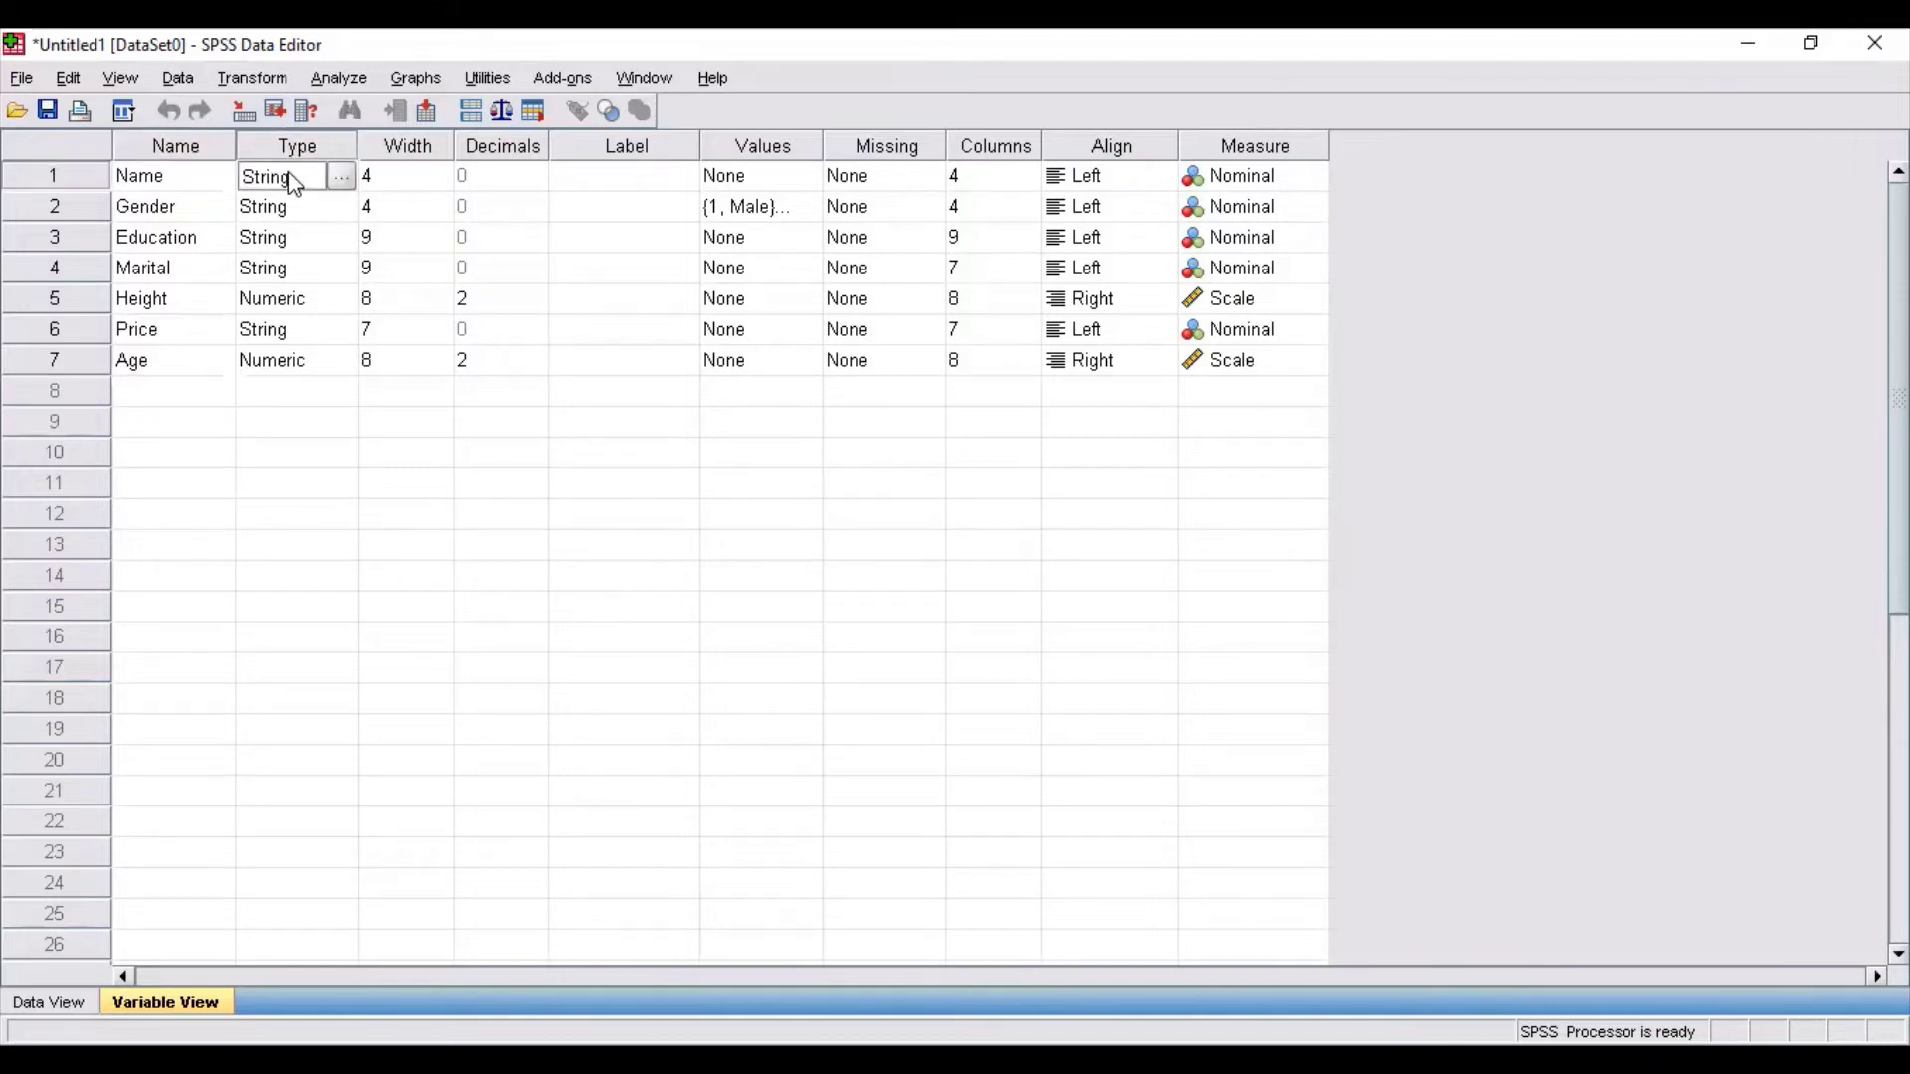
pyautogui.click(343, 180)
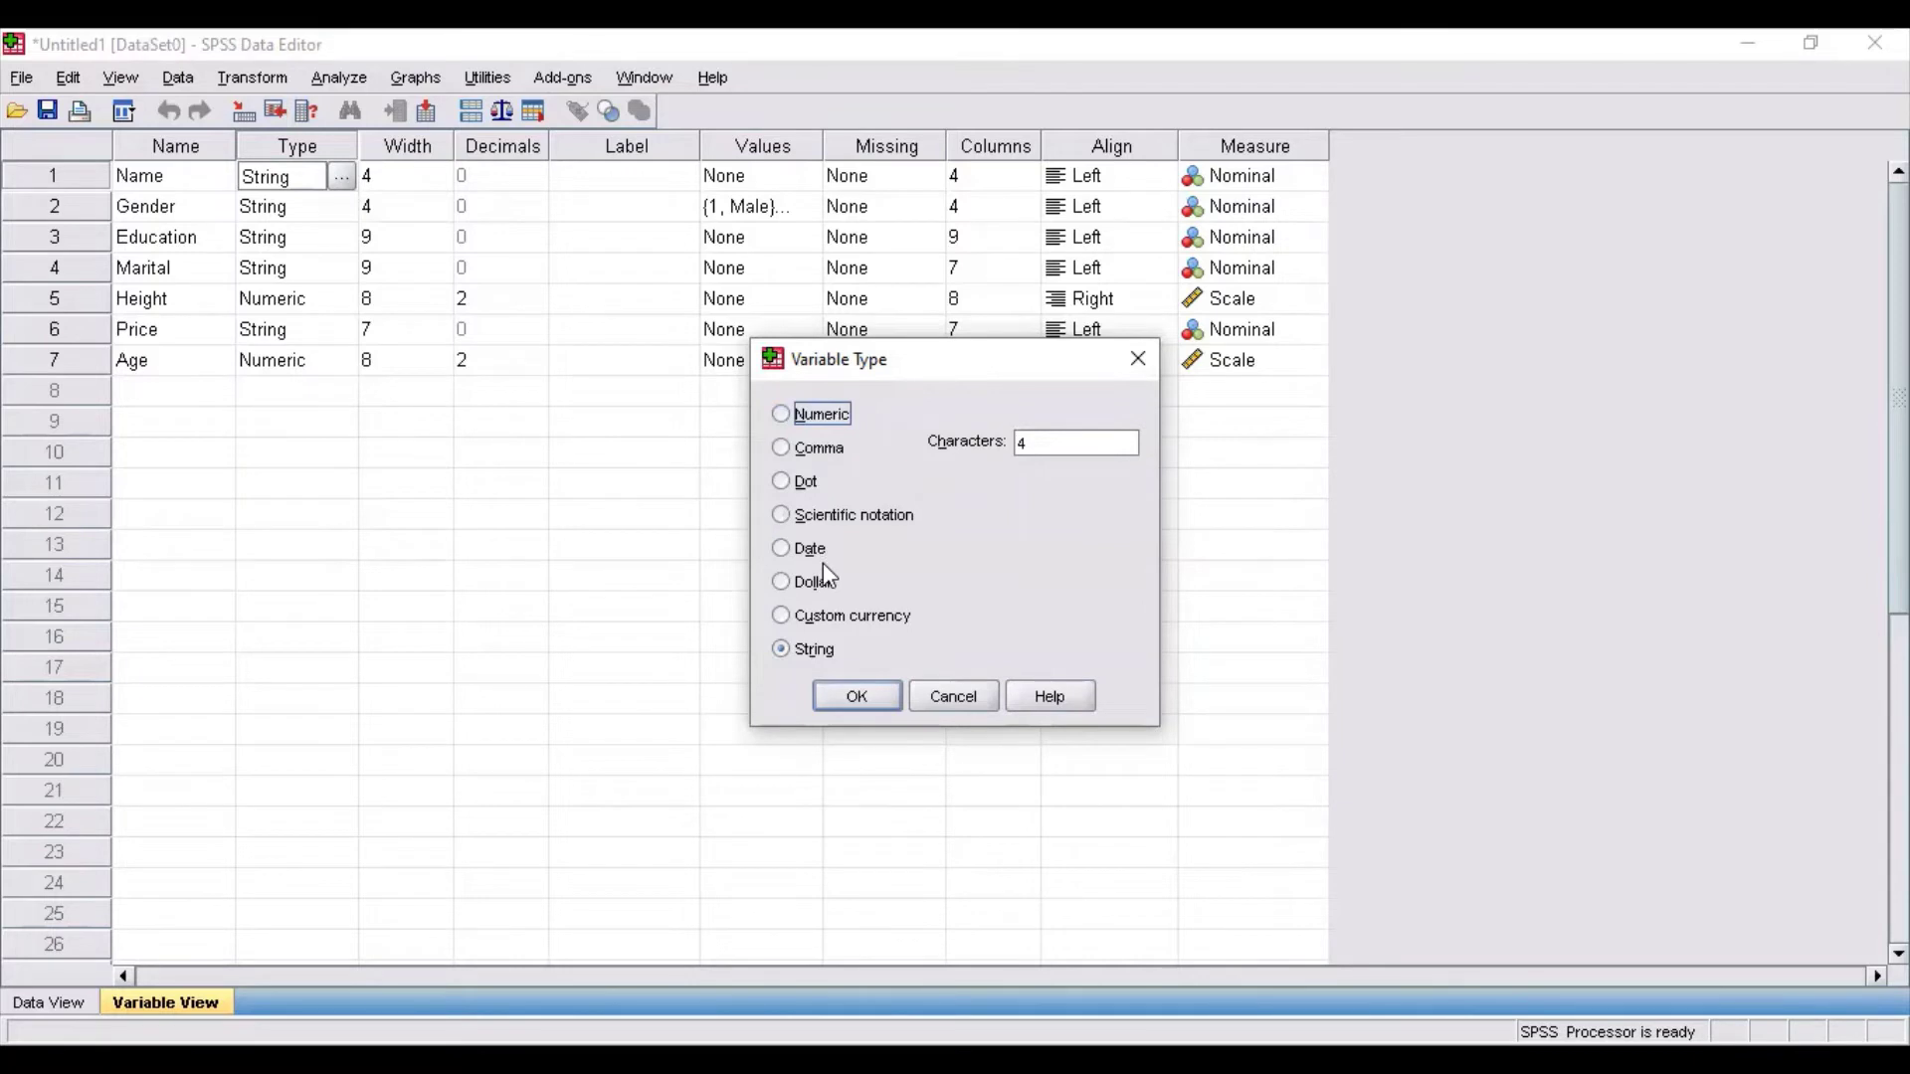
pyautogui.click(861, 697)
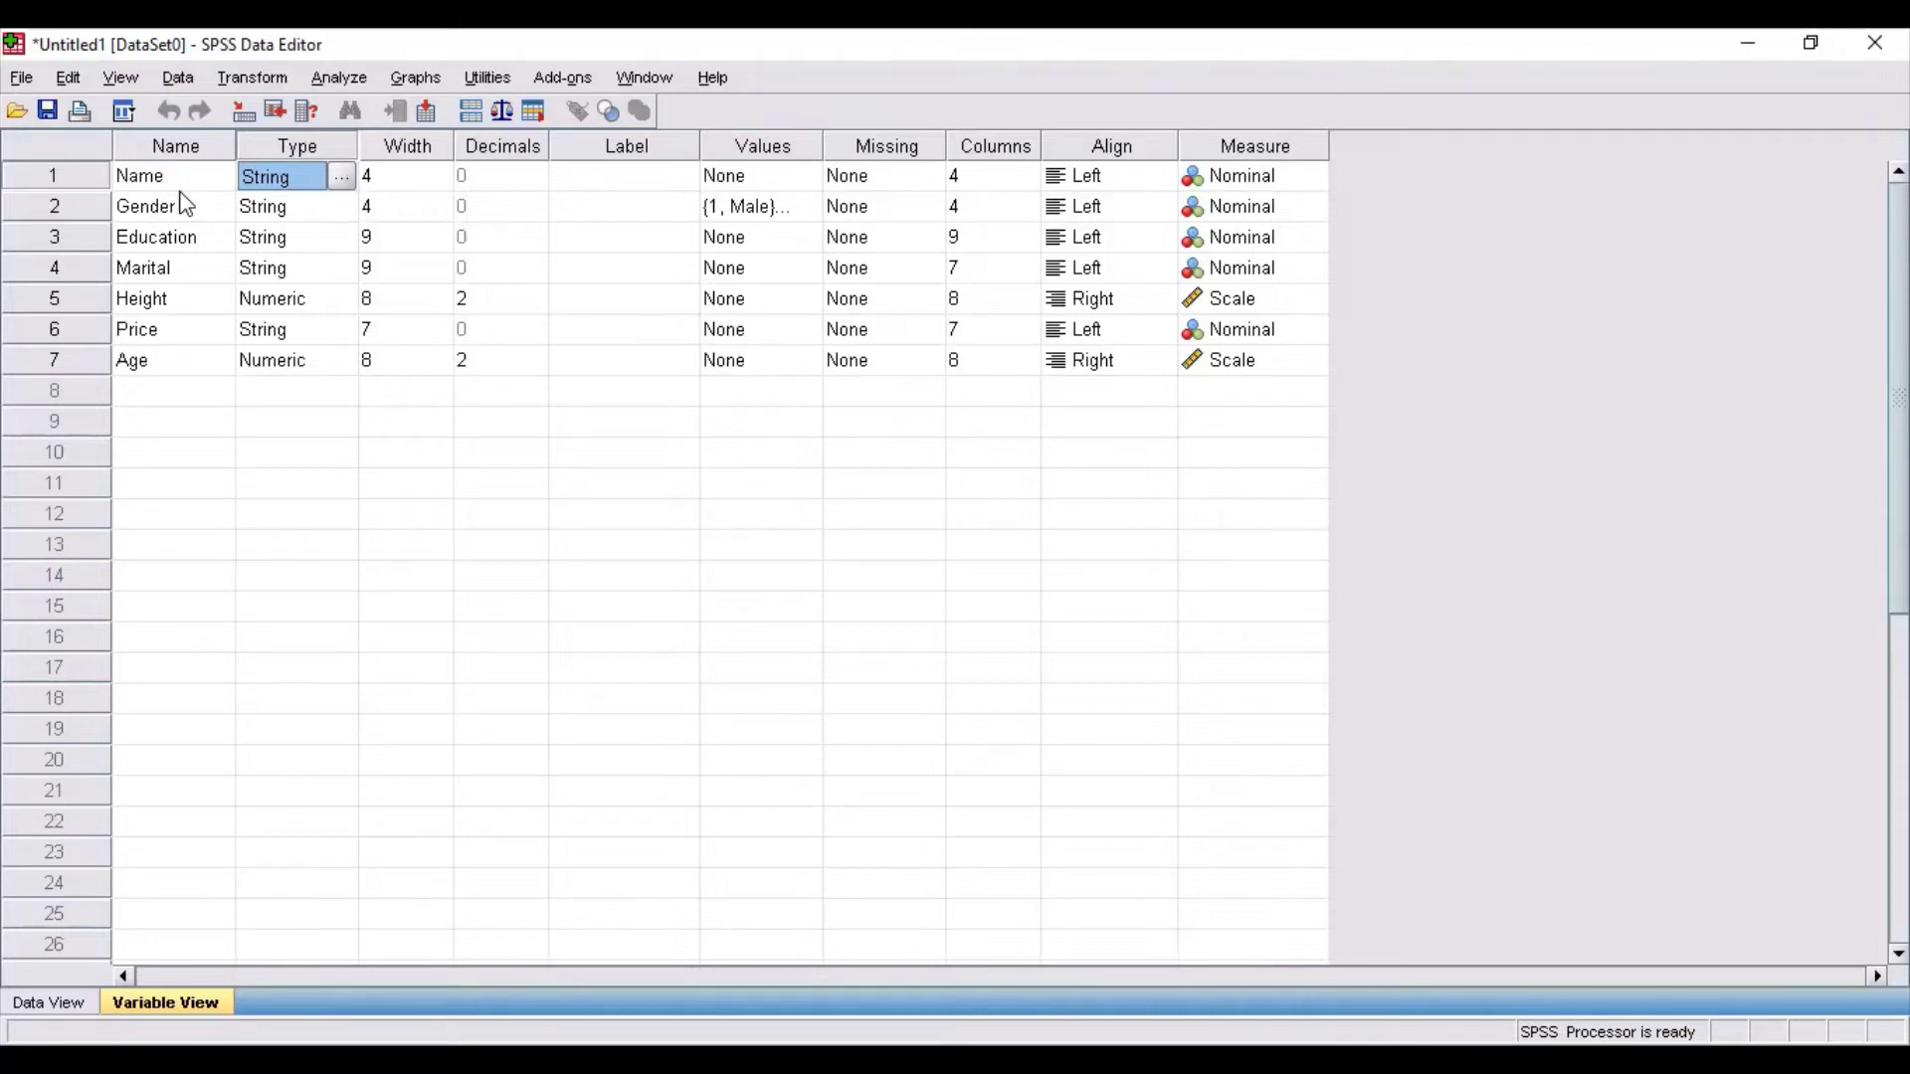
# Change the Gender variable's type to Numeric and accept clearing its missing value and value label specifications
pyautogui.click(262, 213)
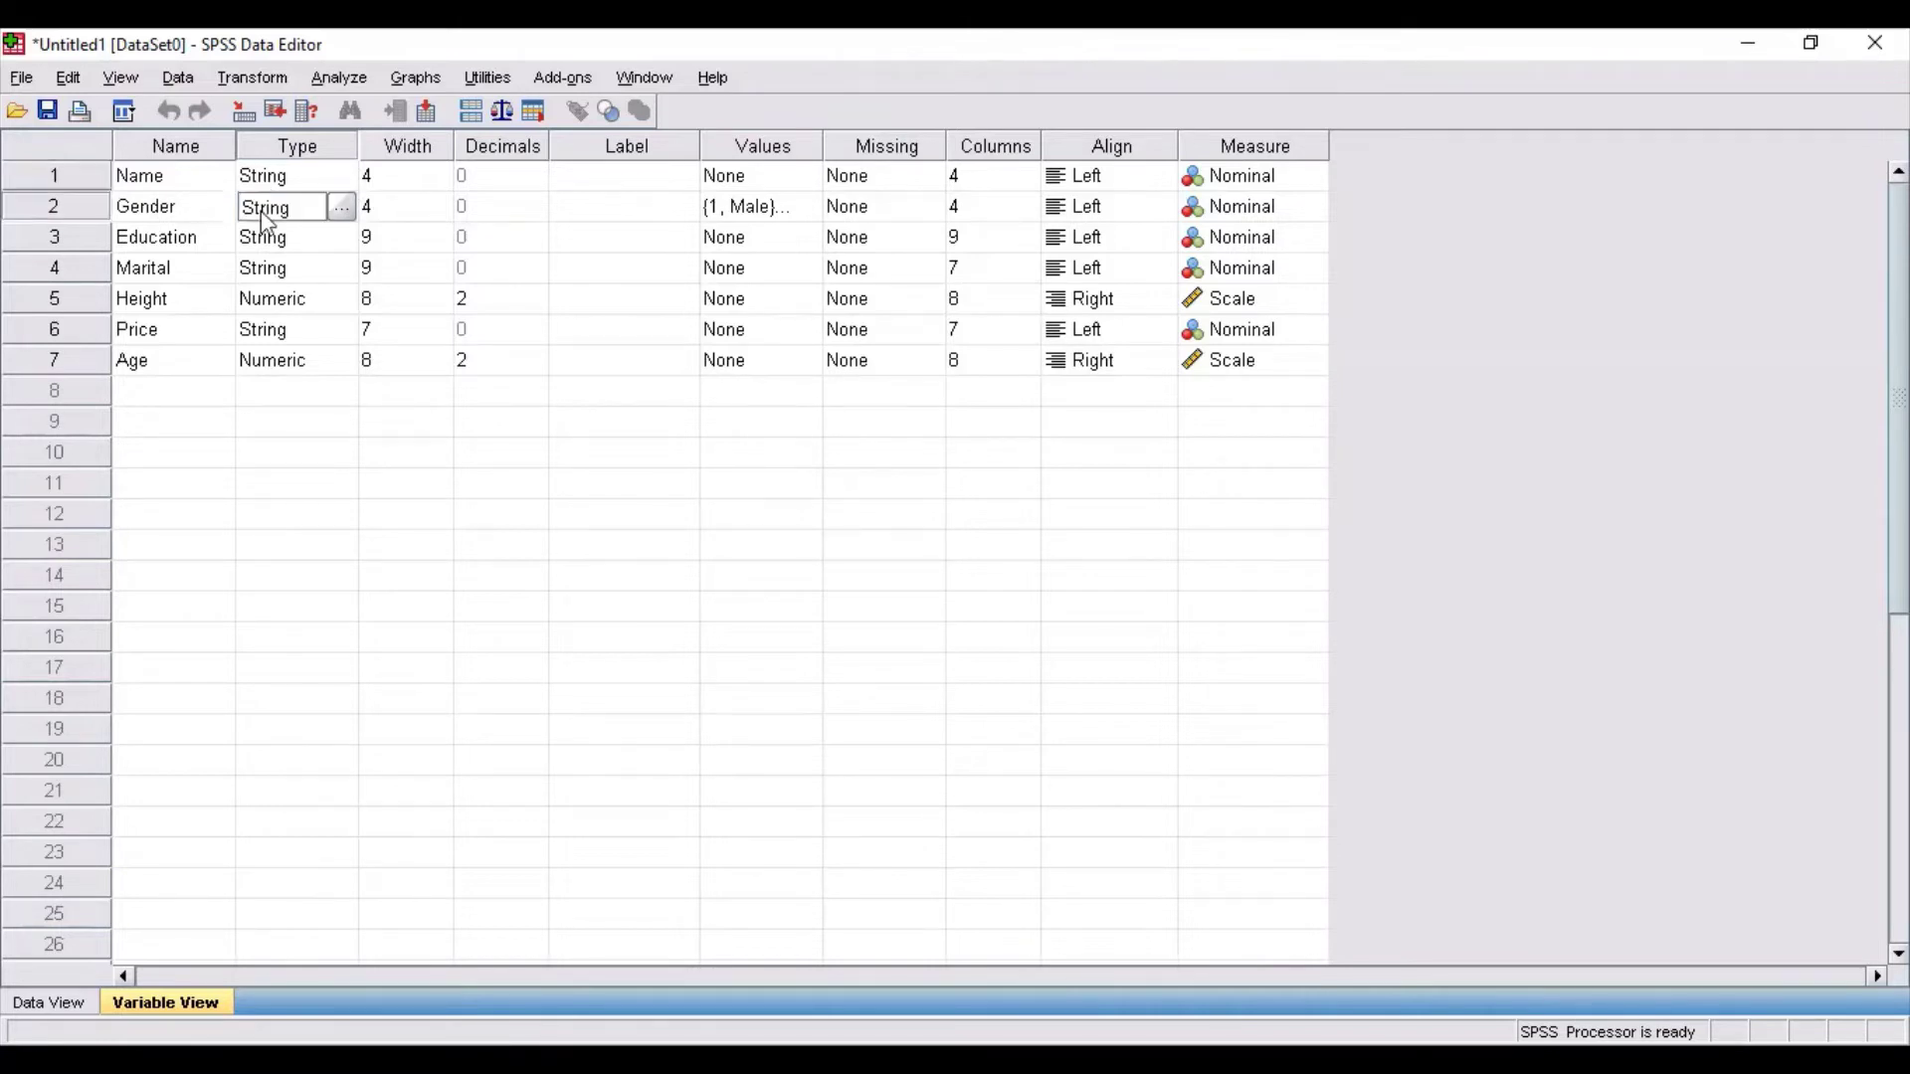
pyautogui.click(344, 209)
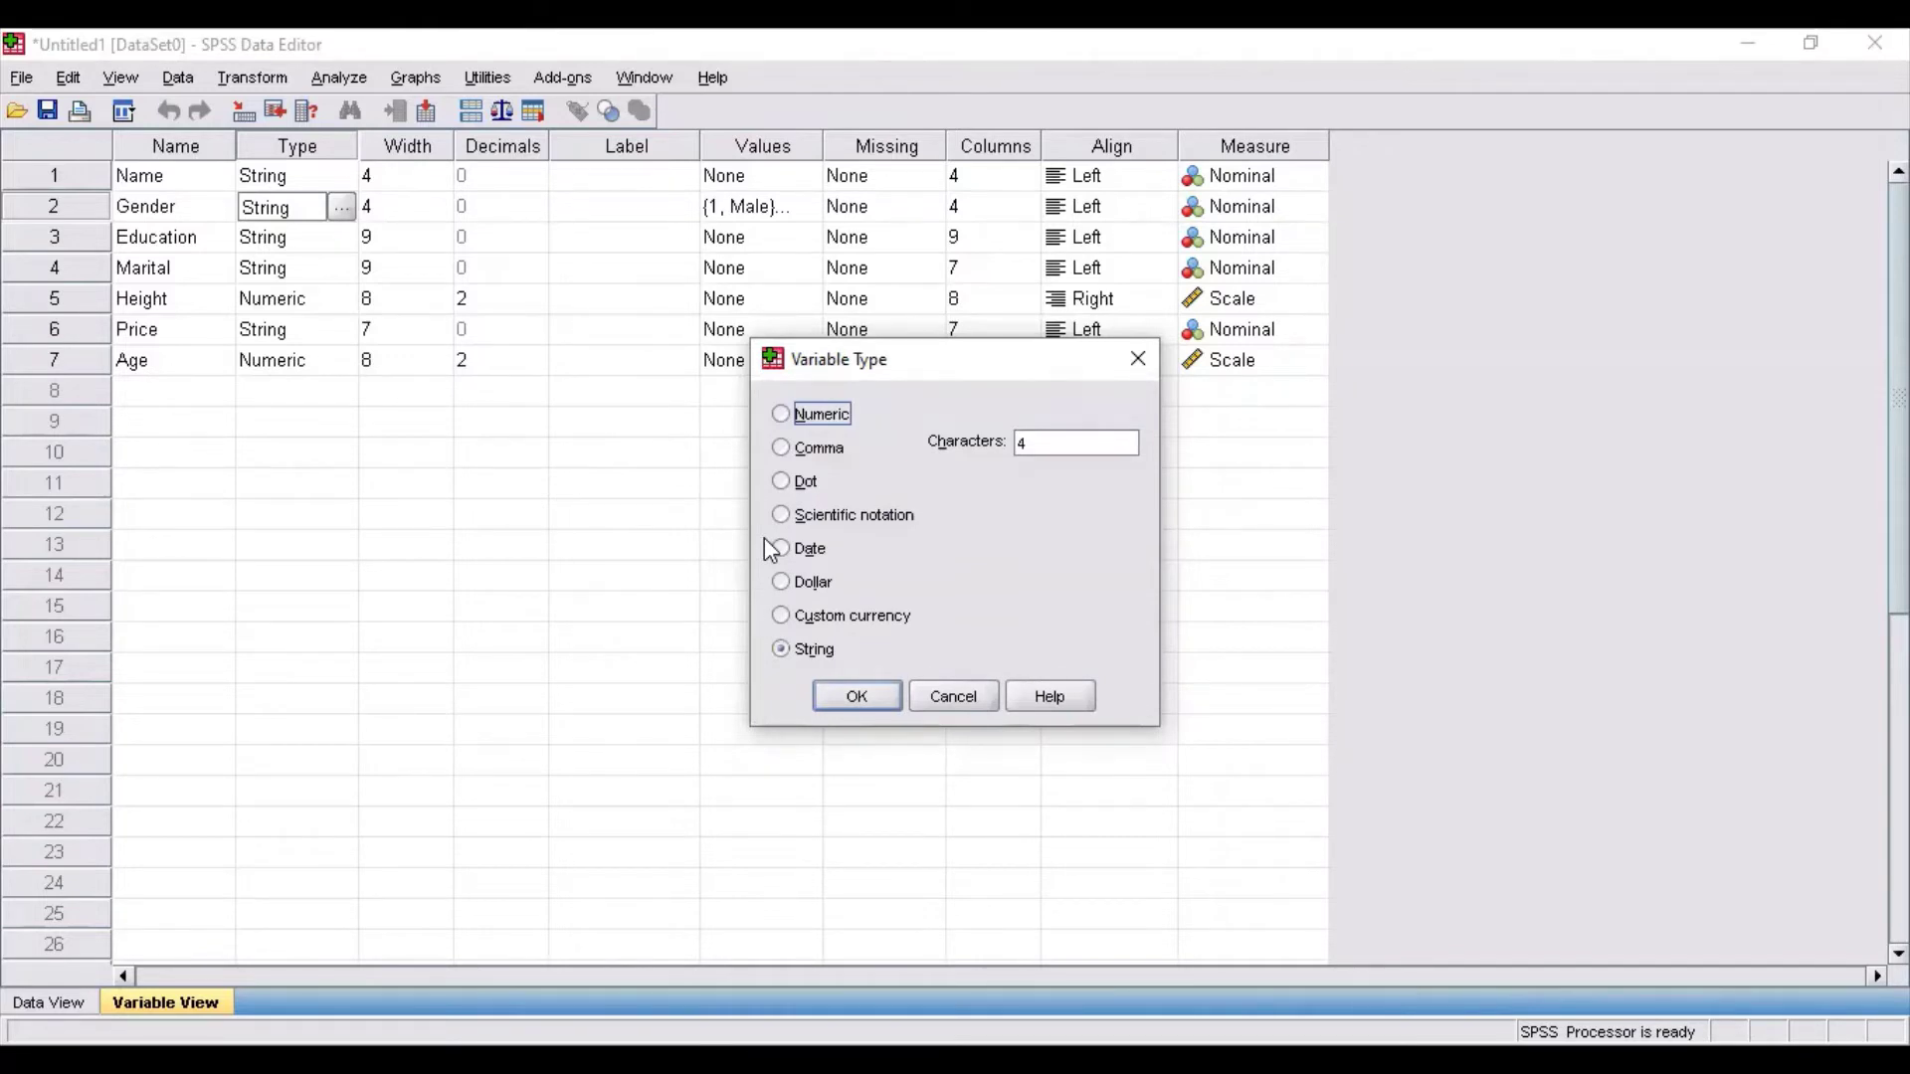
pyautogui.click(792, 416)
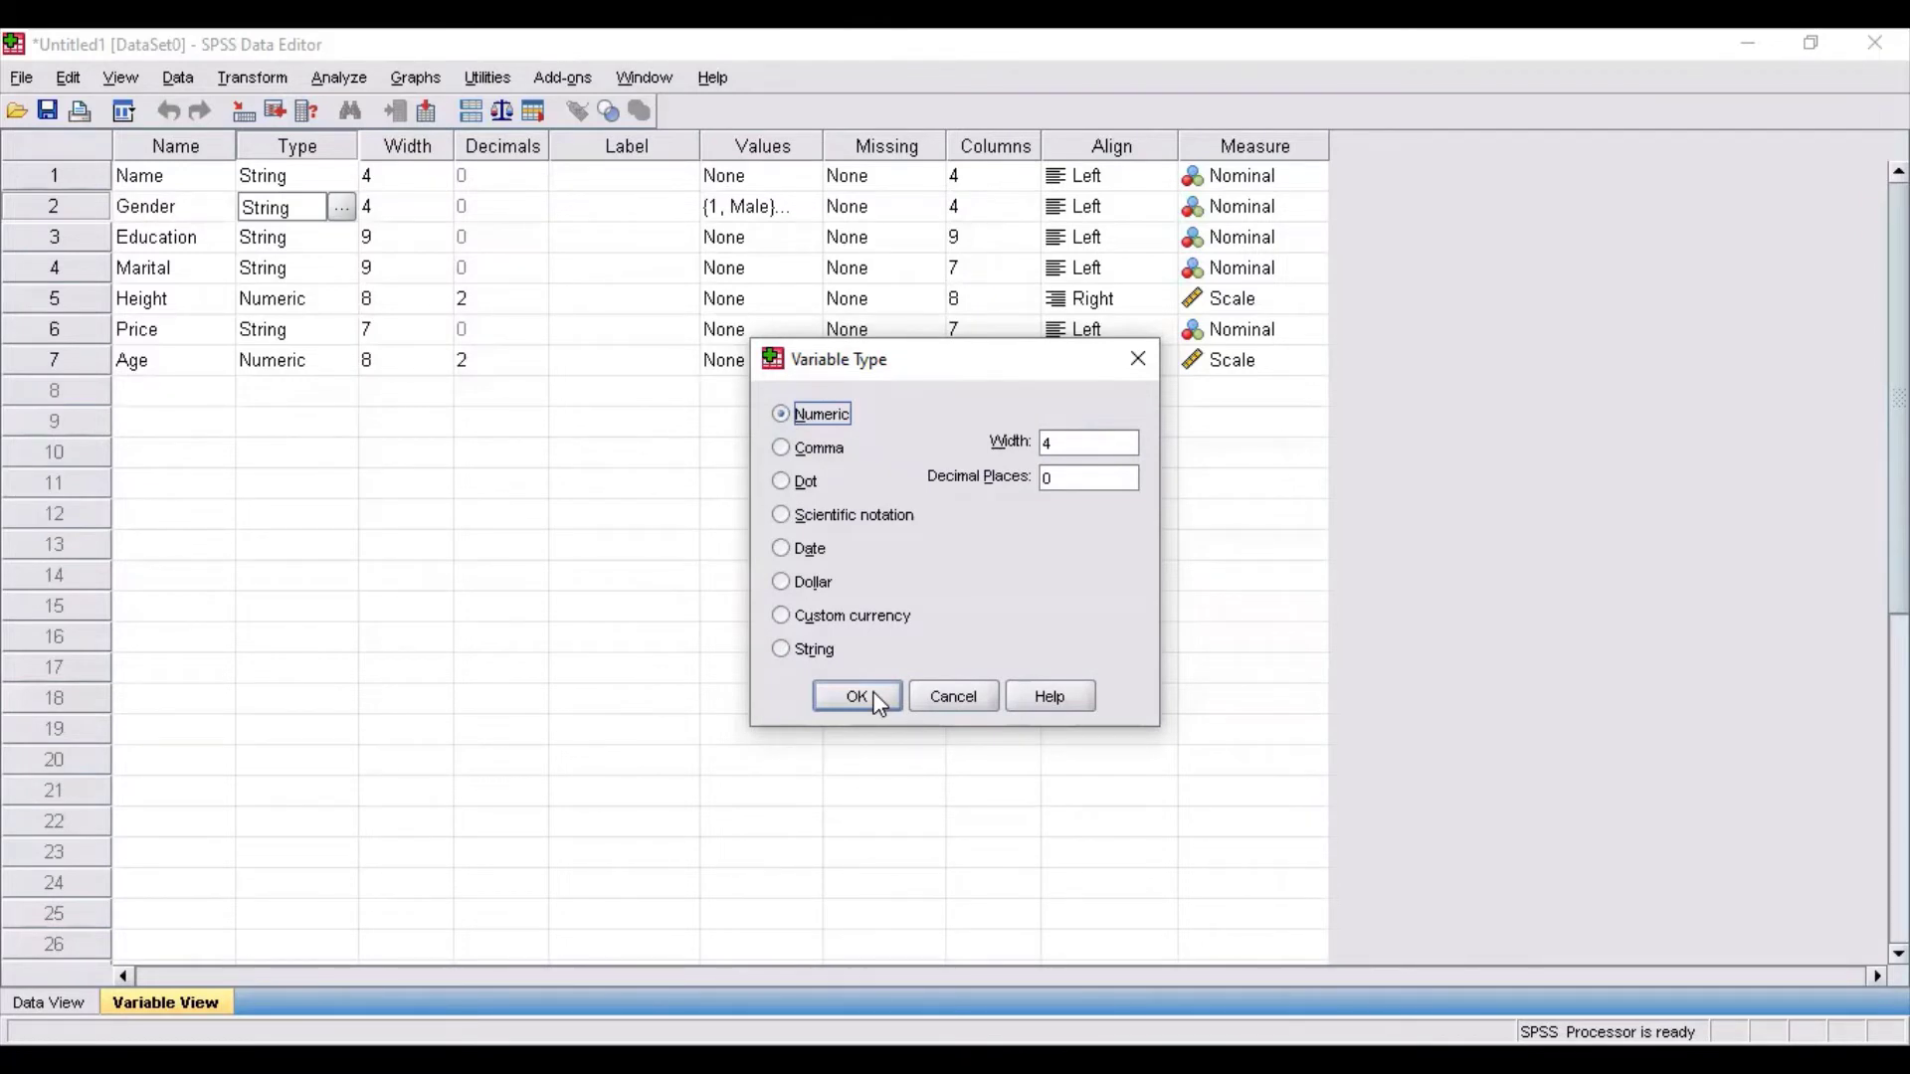
pyautogui.click(858, 696)
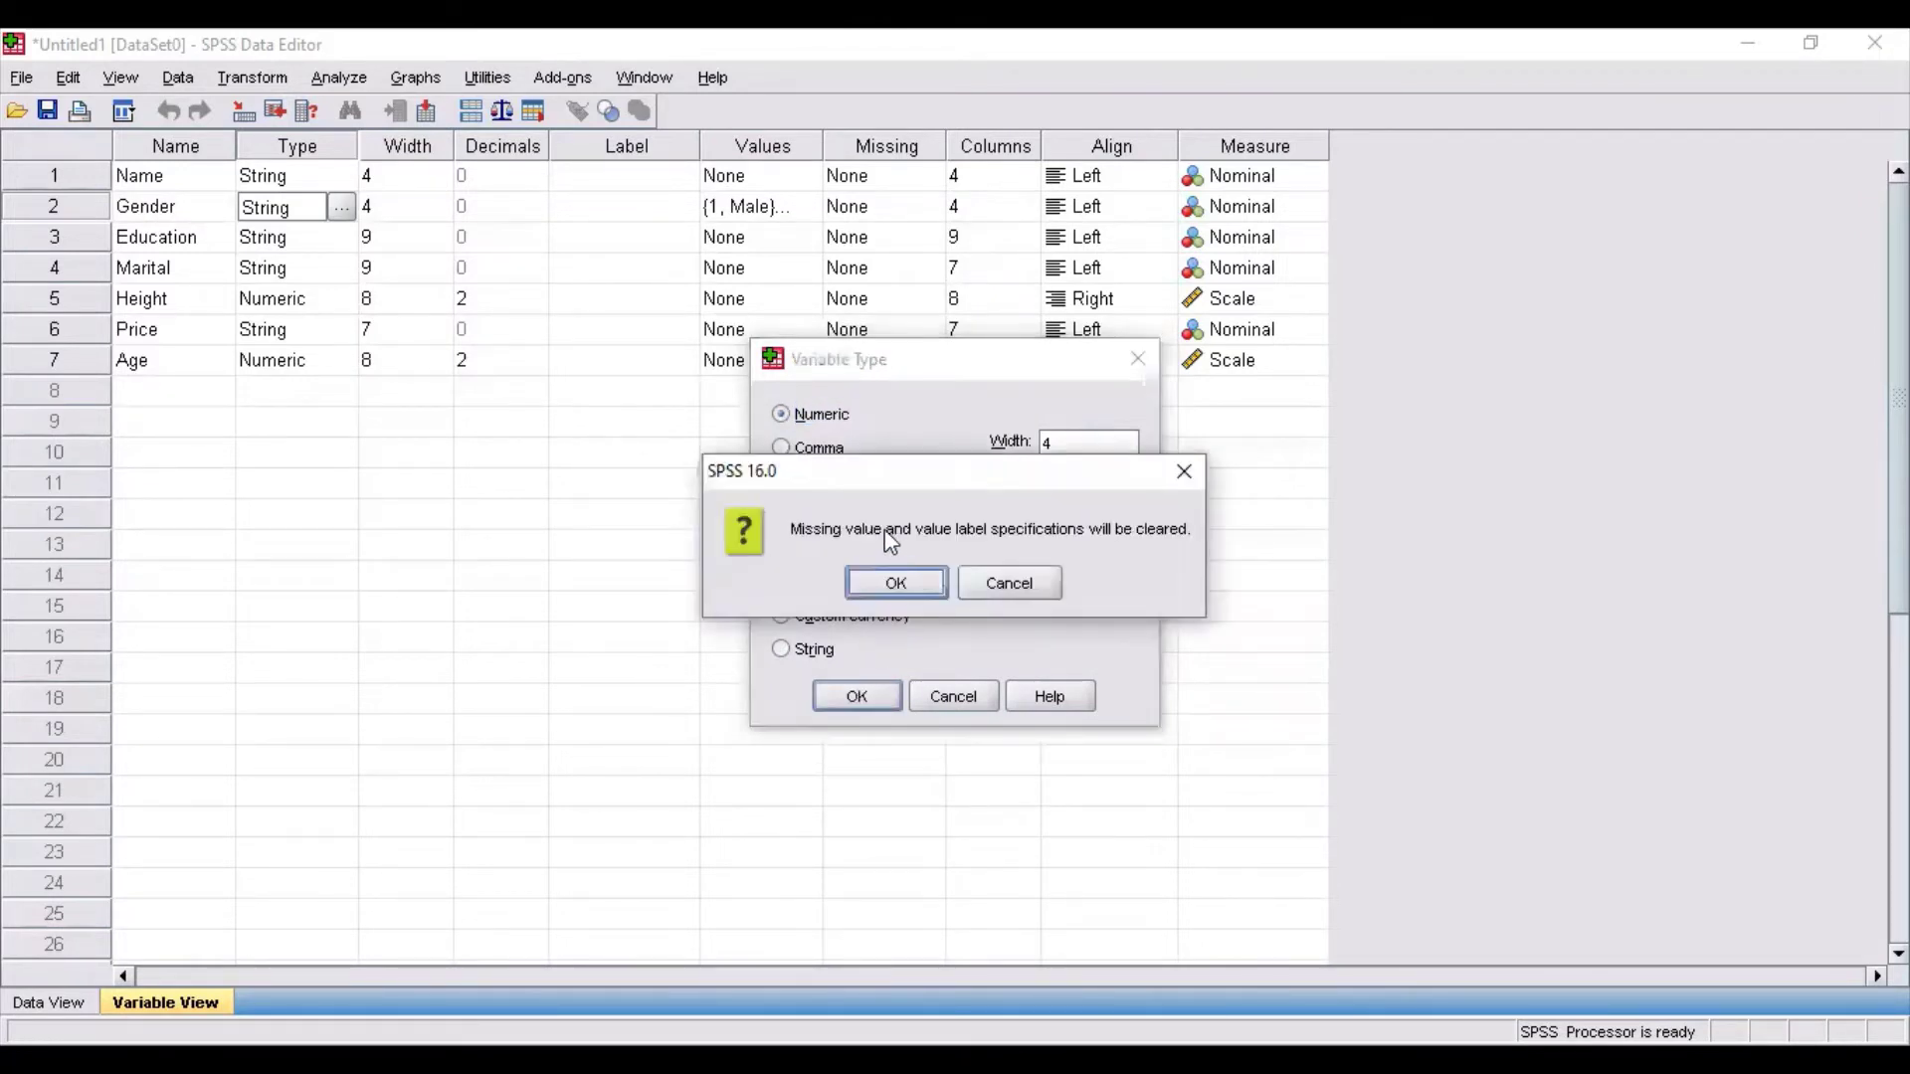
pyautogui.click(882, 573)
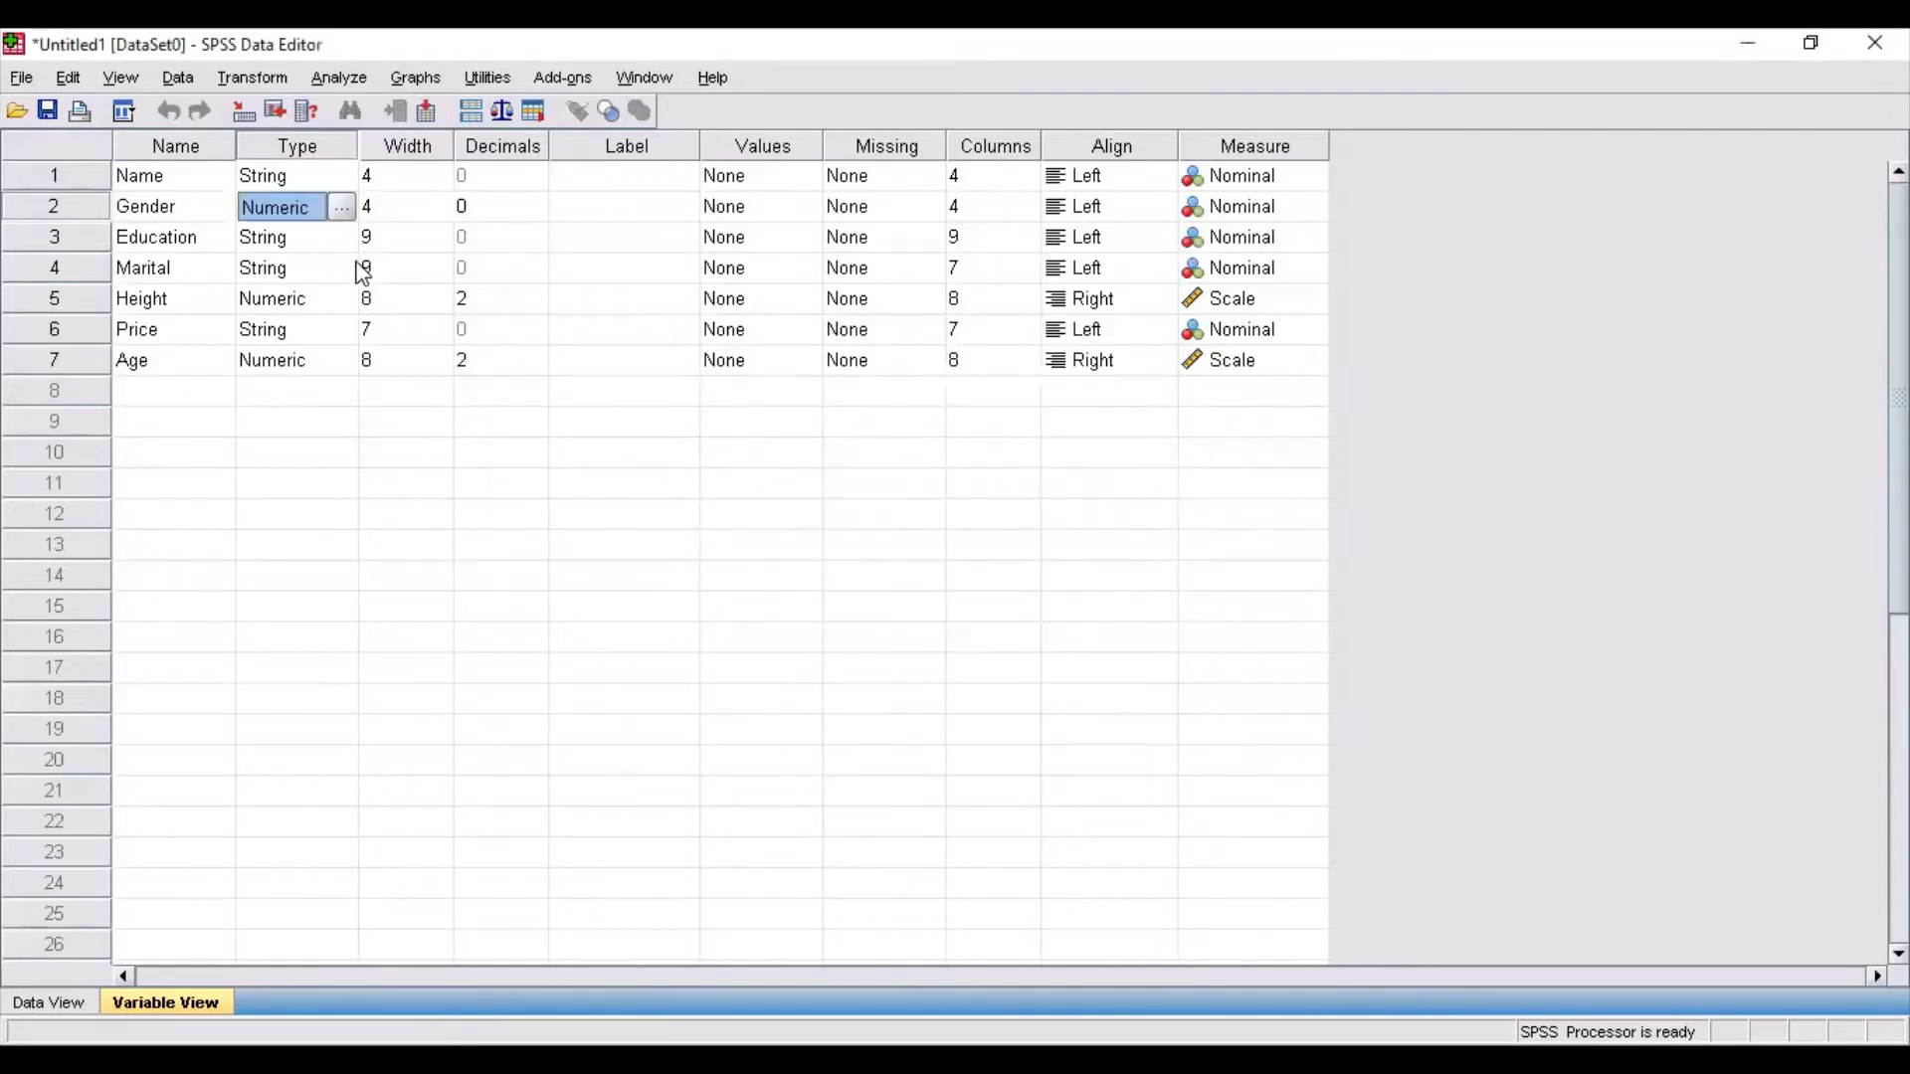
# Change the Education variable's type from String to Numeric
pyautogui.click(337, 245)
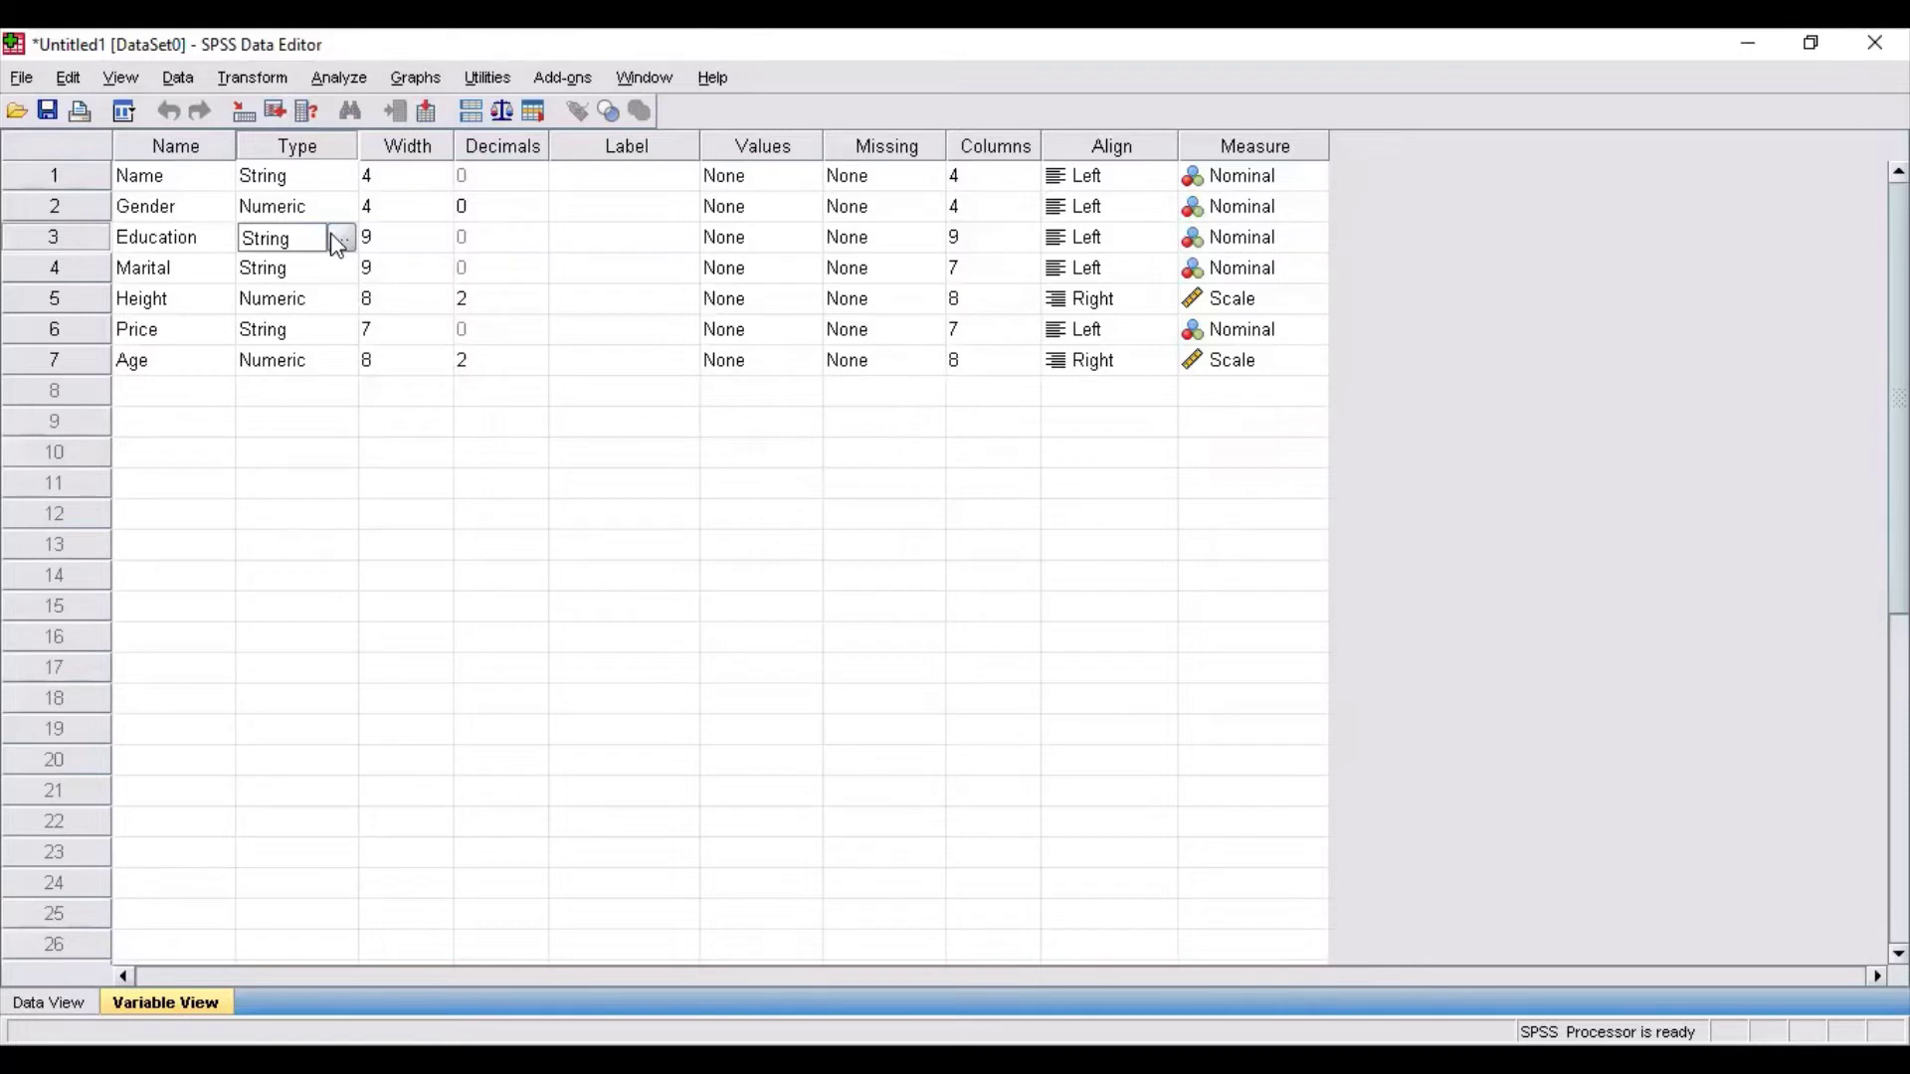
pyautogui.click(339, 241)
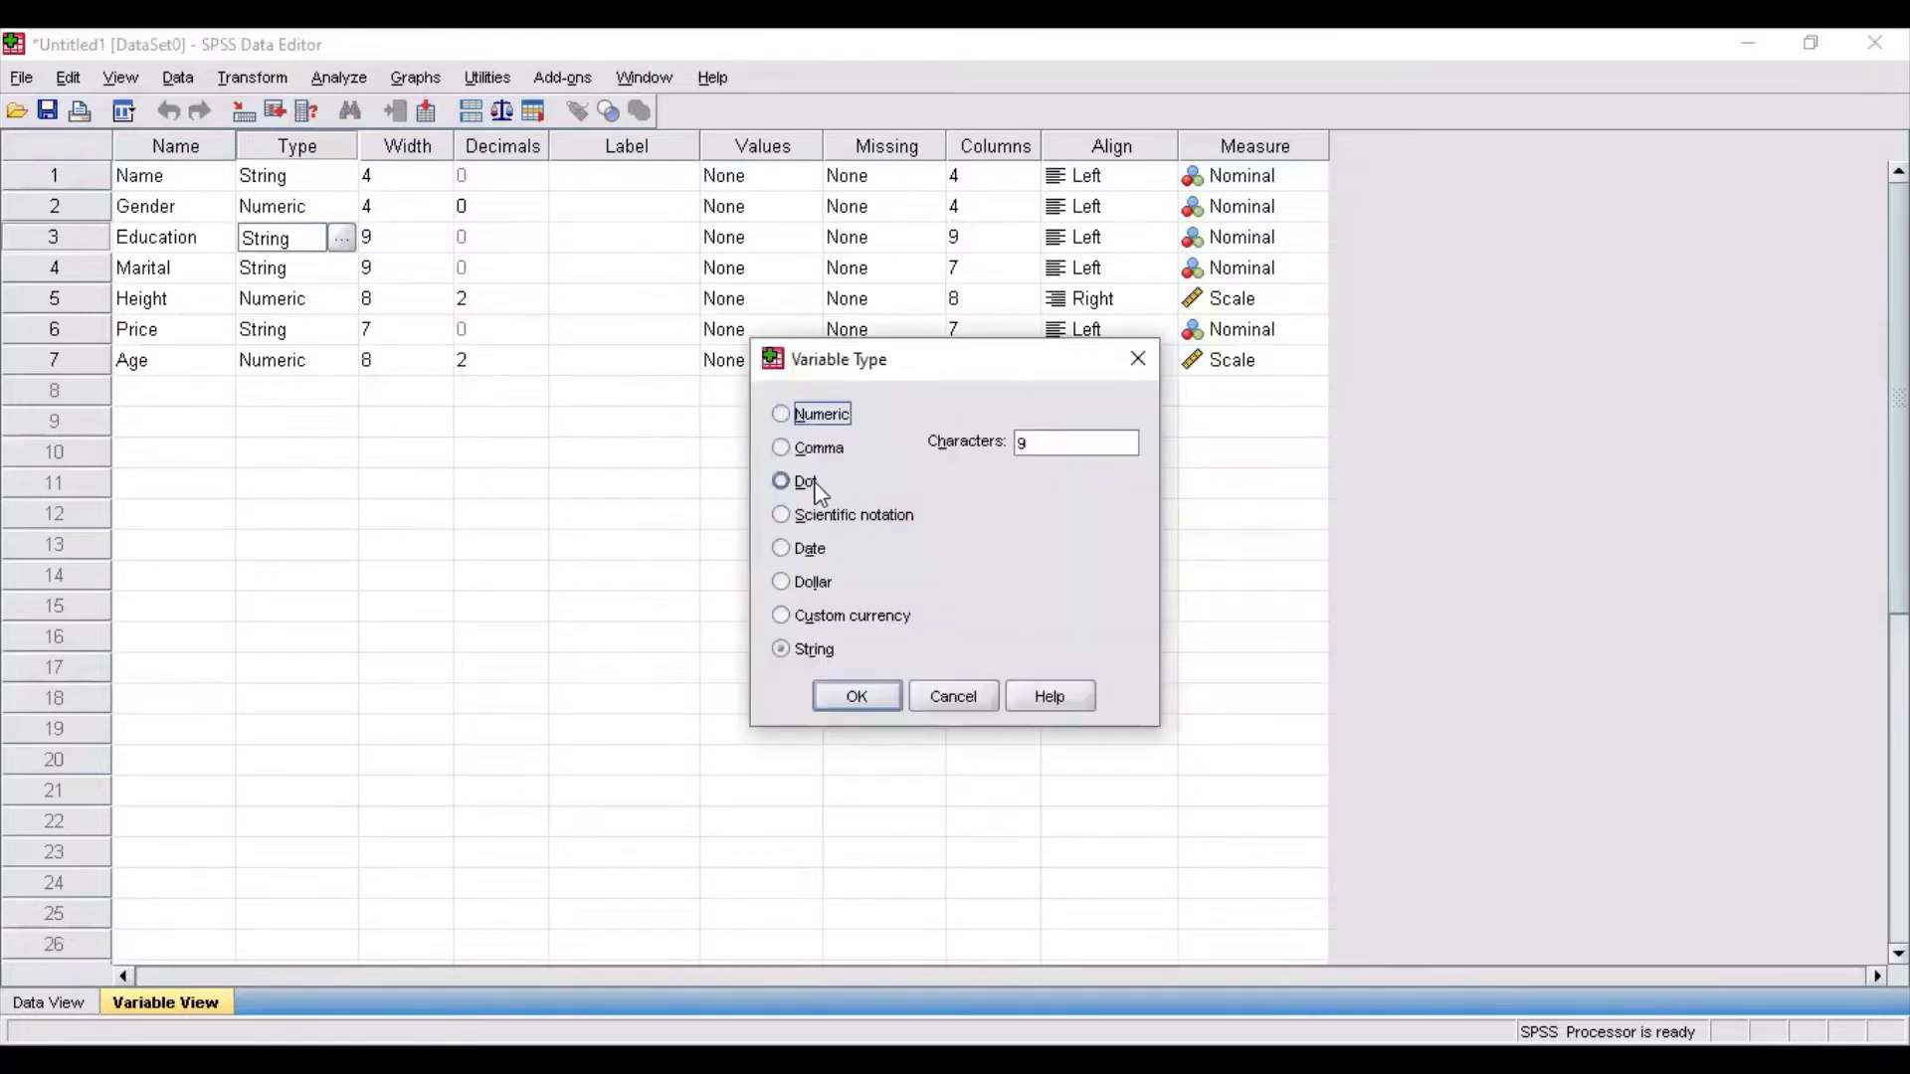
pyautogui.click(783, 414)
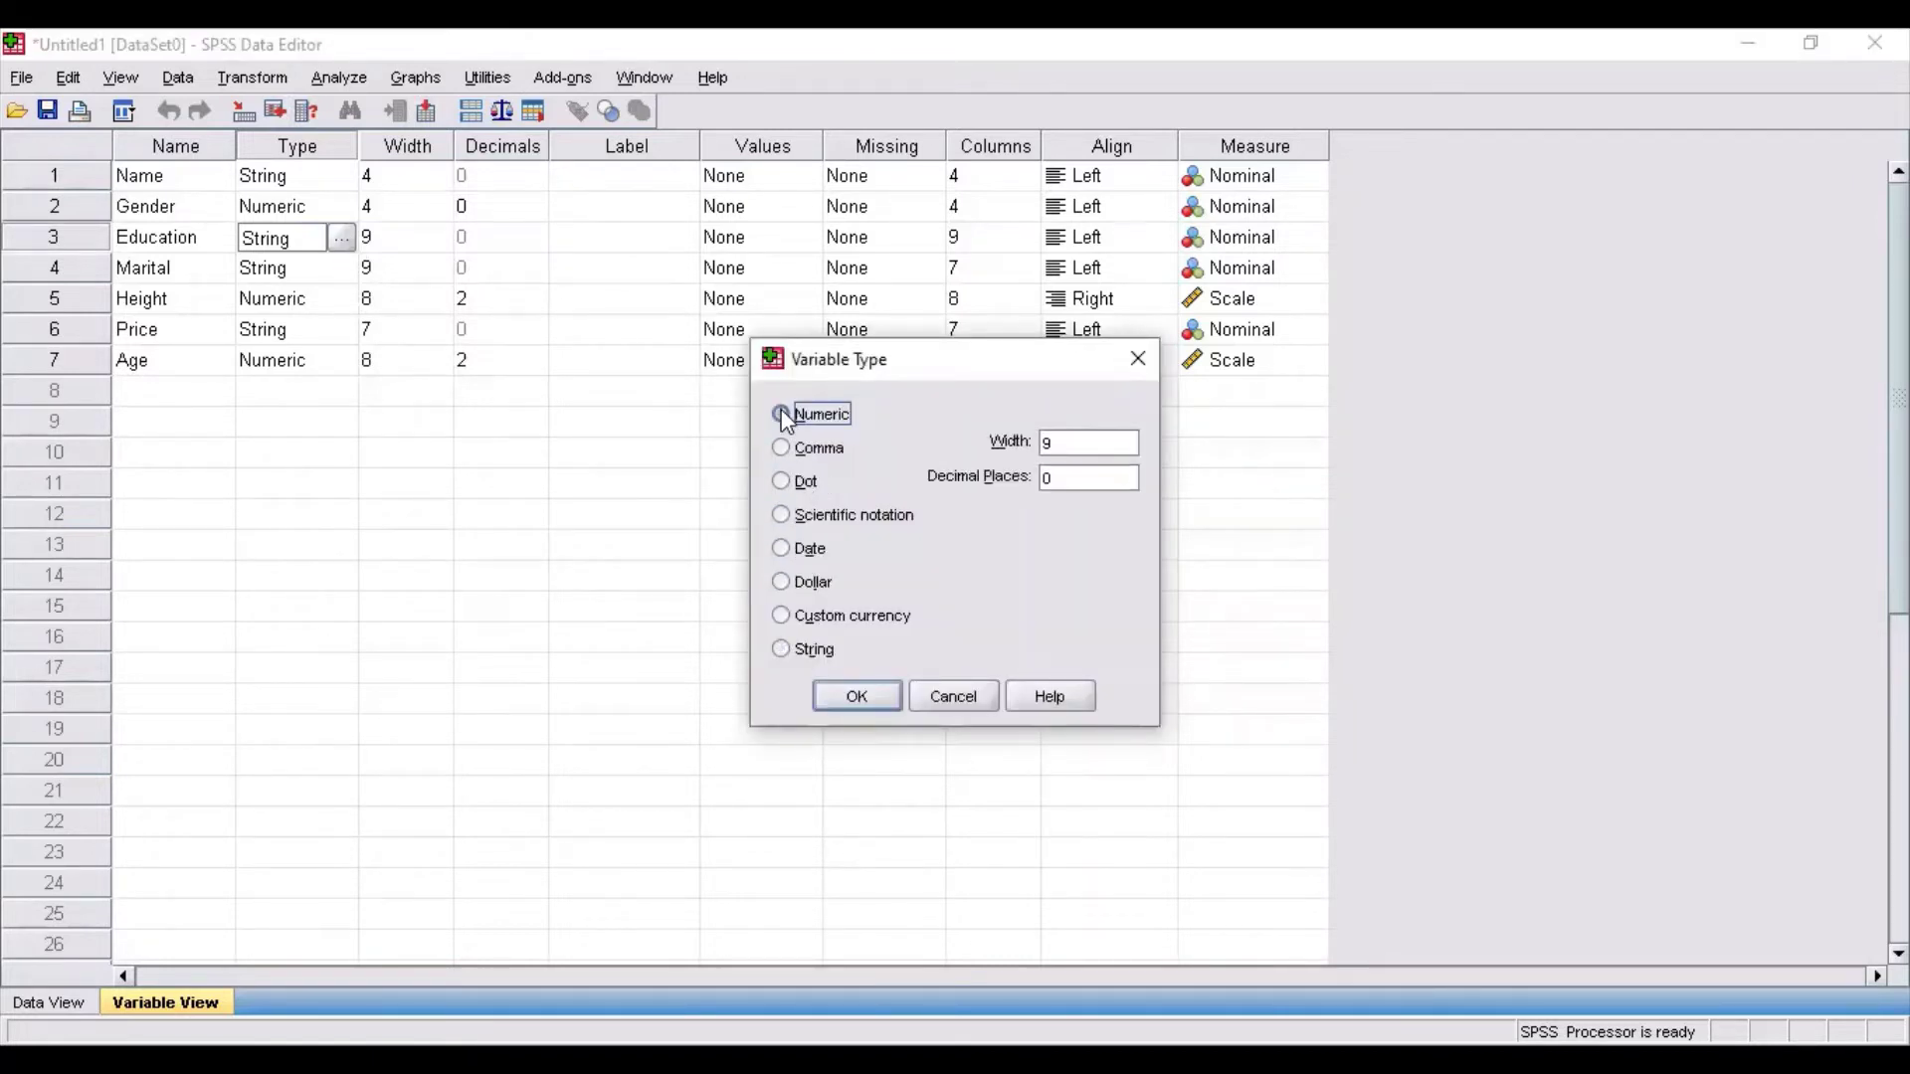
pyautogui.click(870, 691)
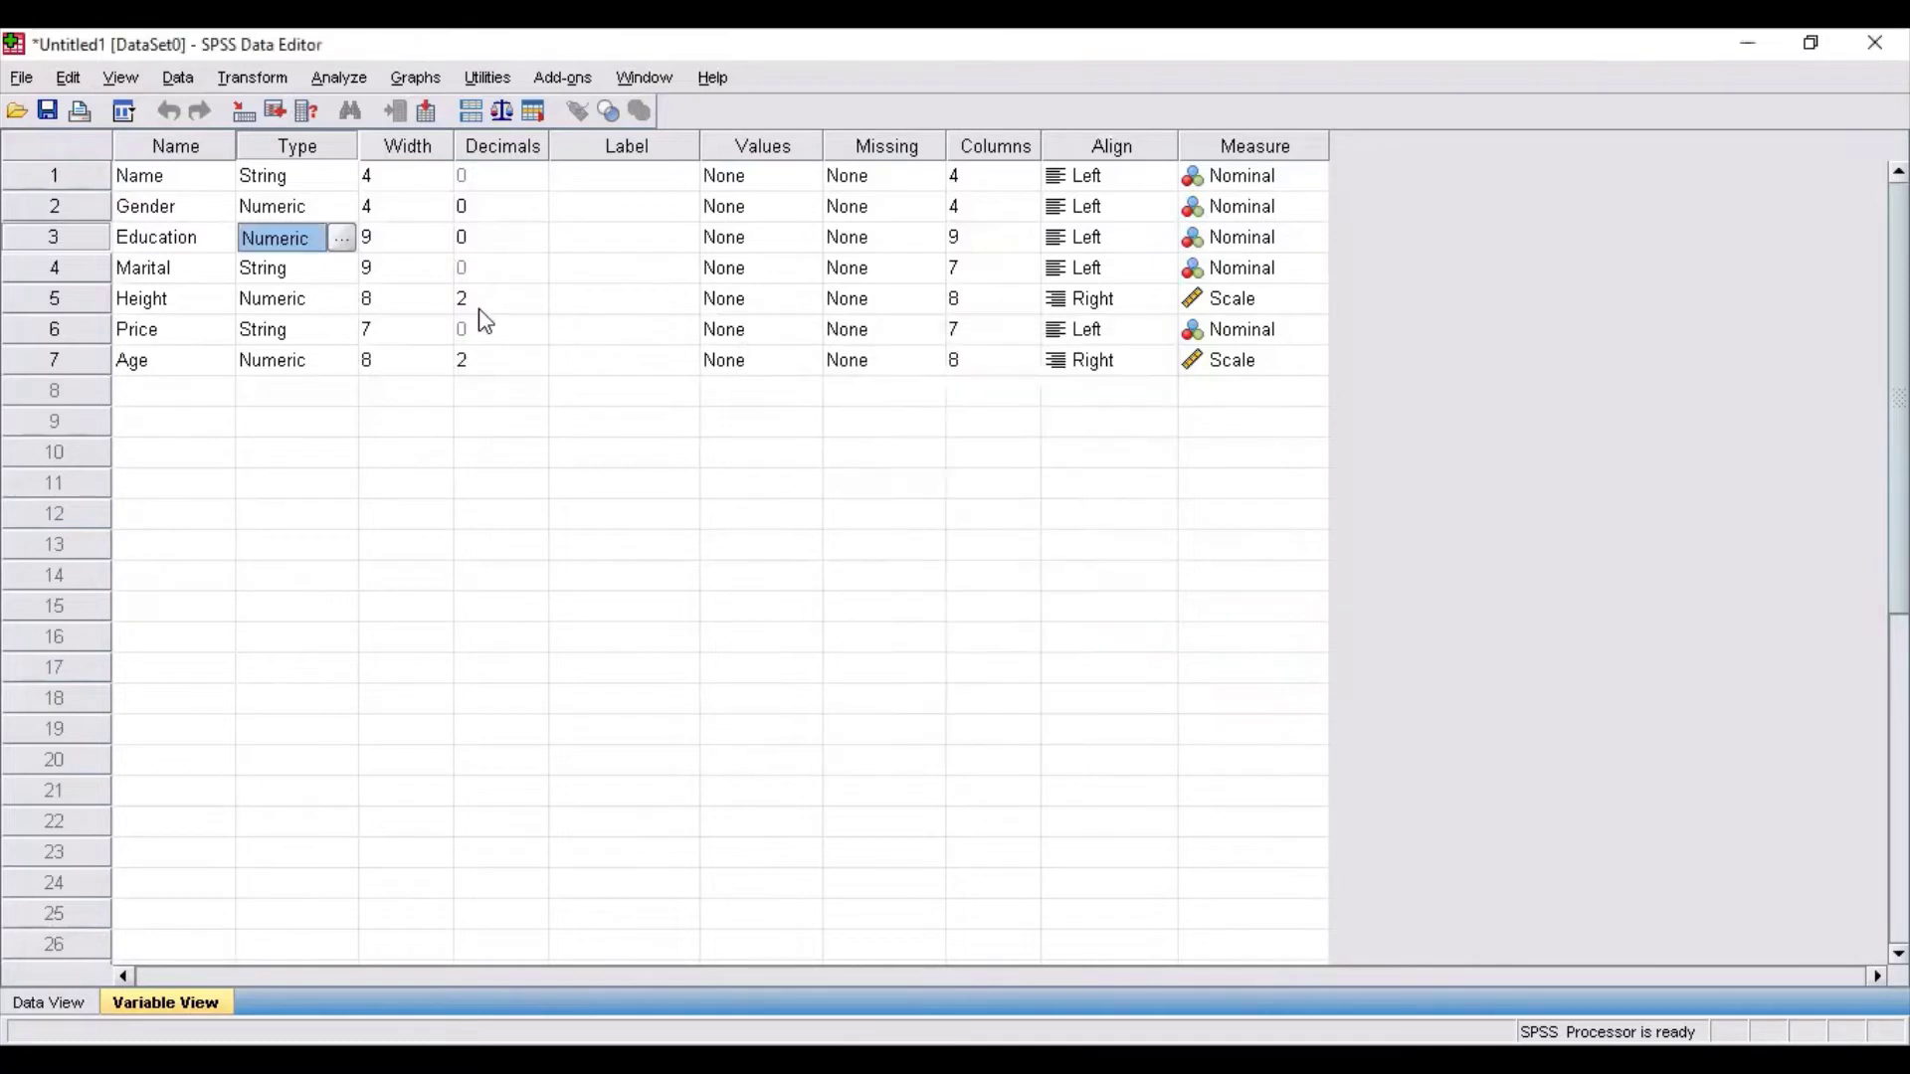
# Change the Marital variable's type from String to Numeric
pyautogui.click(324, 272)
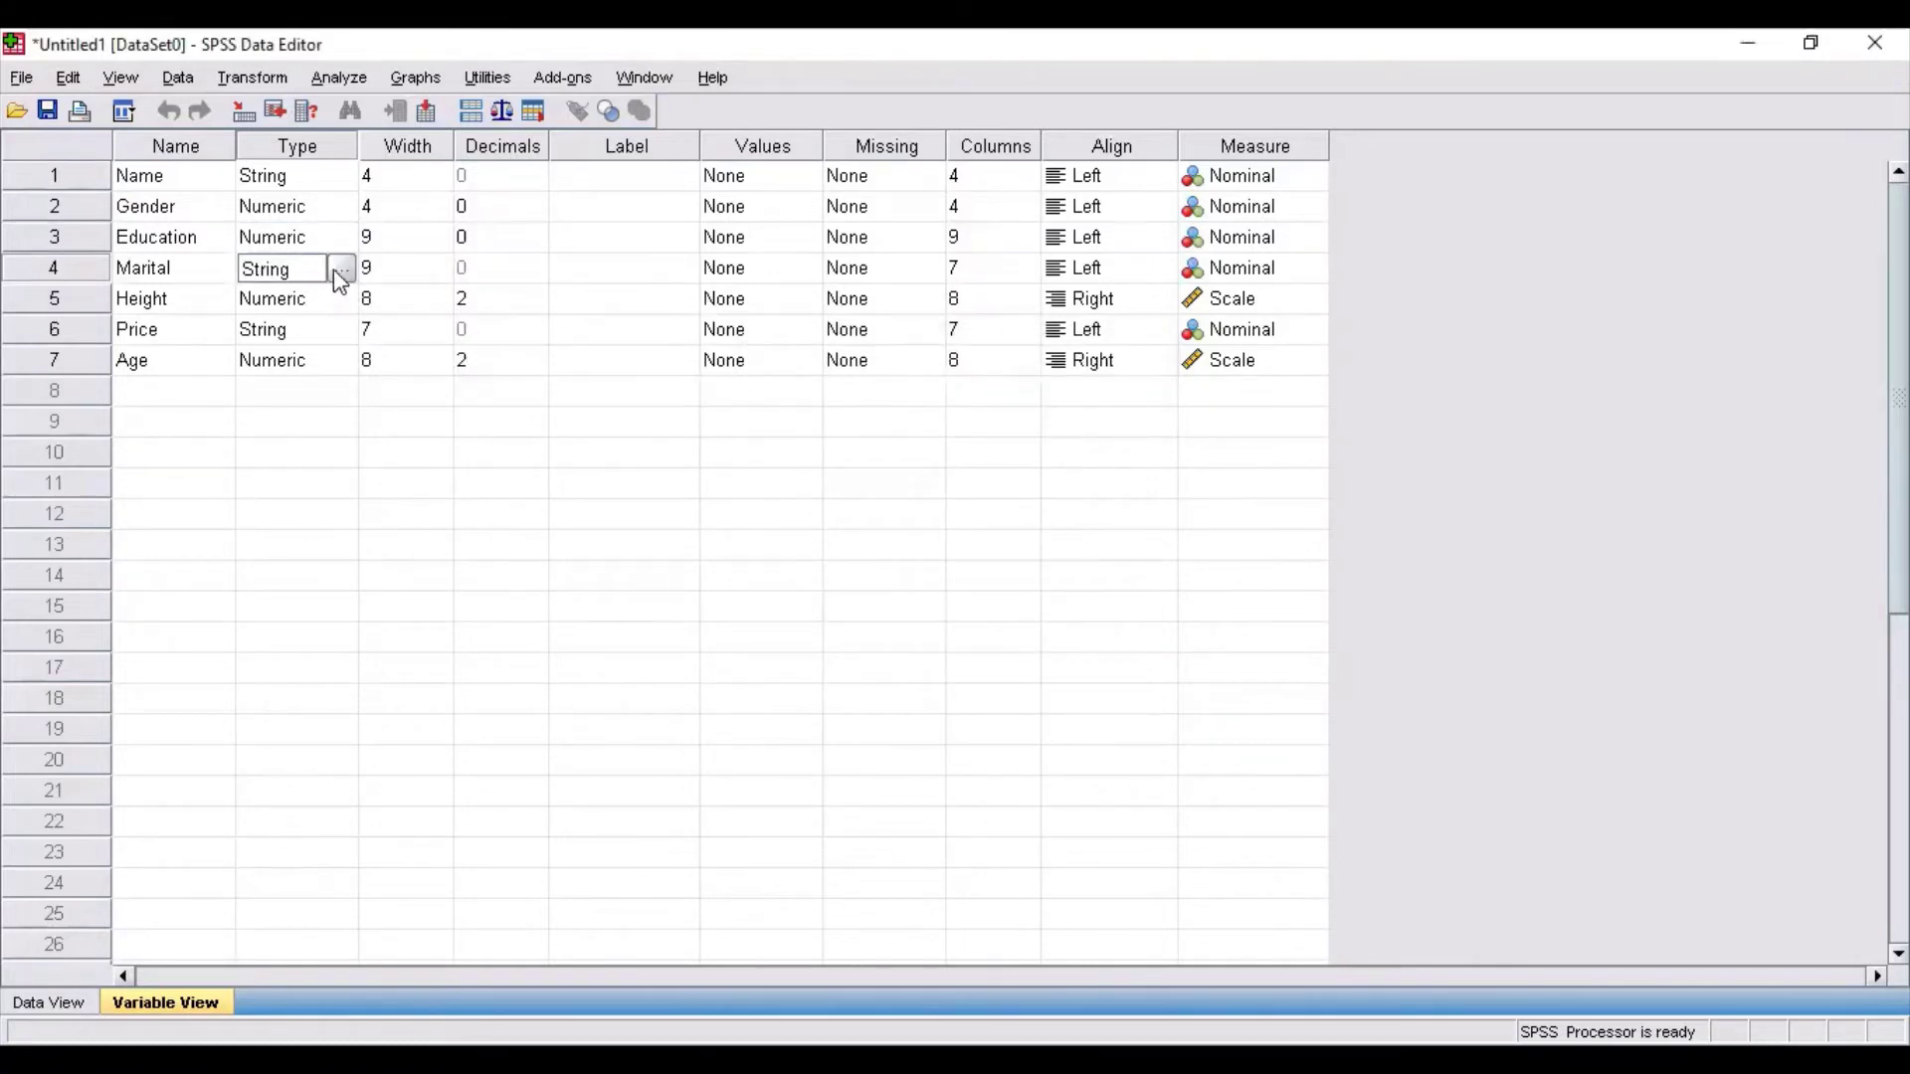
pyautogui.click(339, 269)
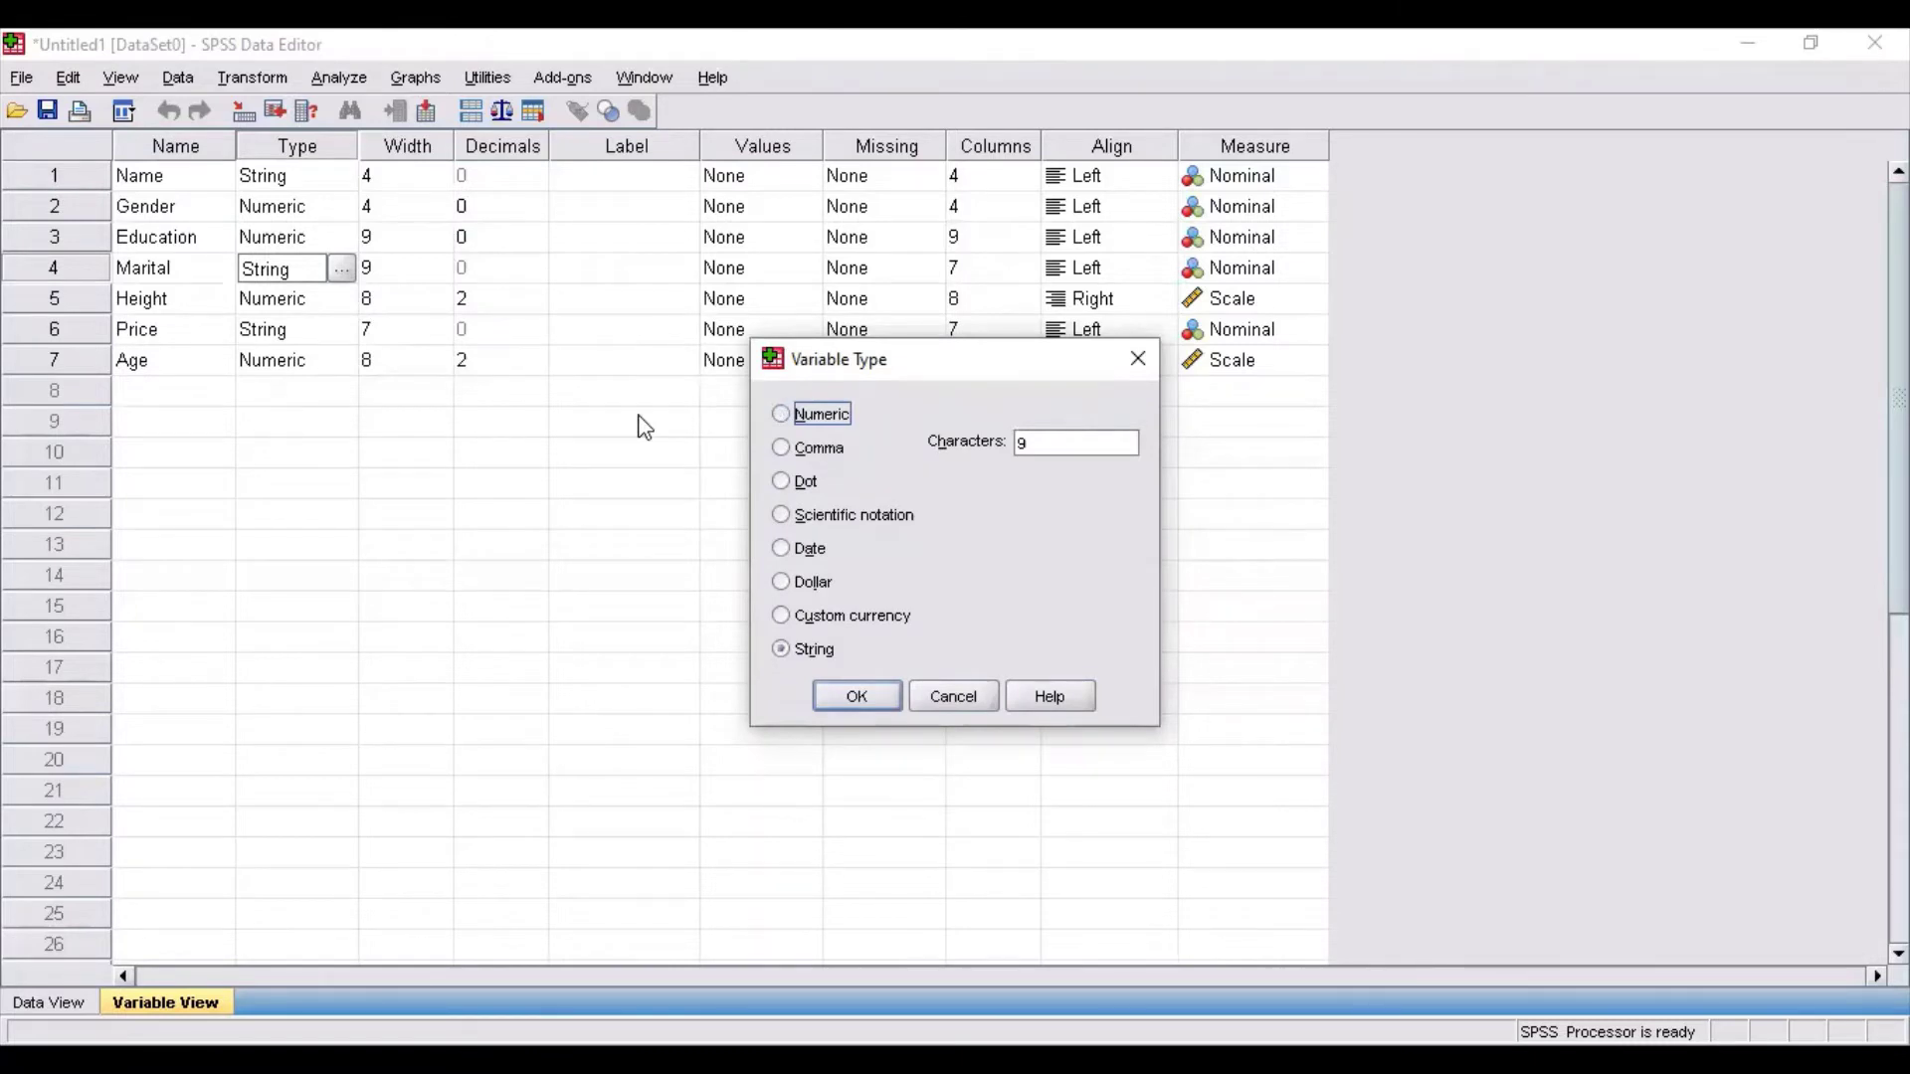
pyautogui.click(780, 414)
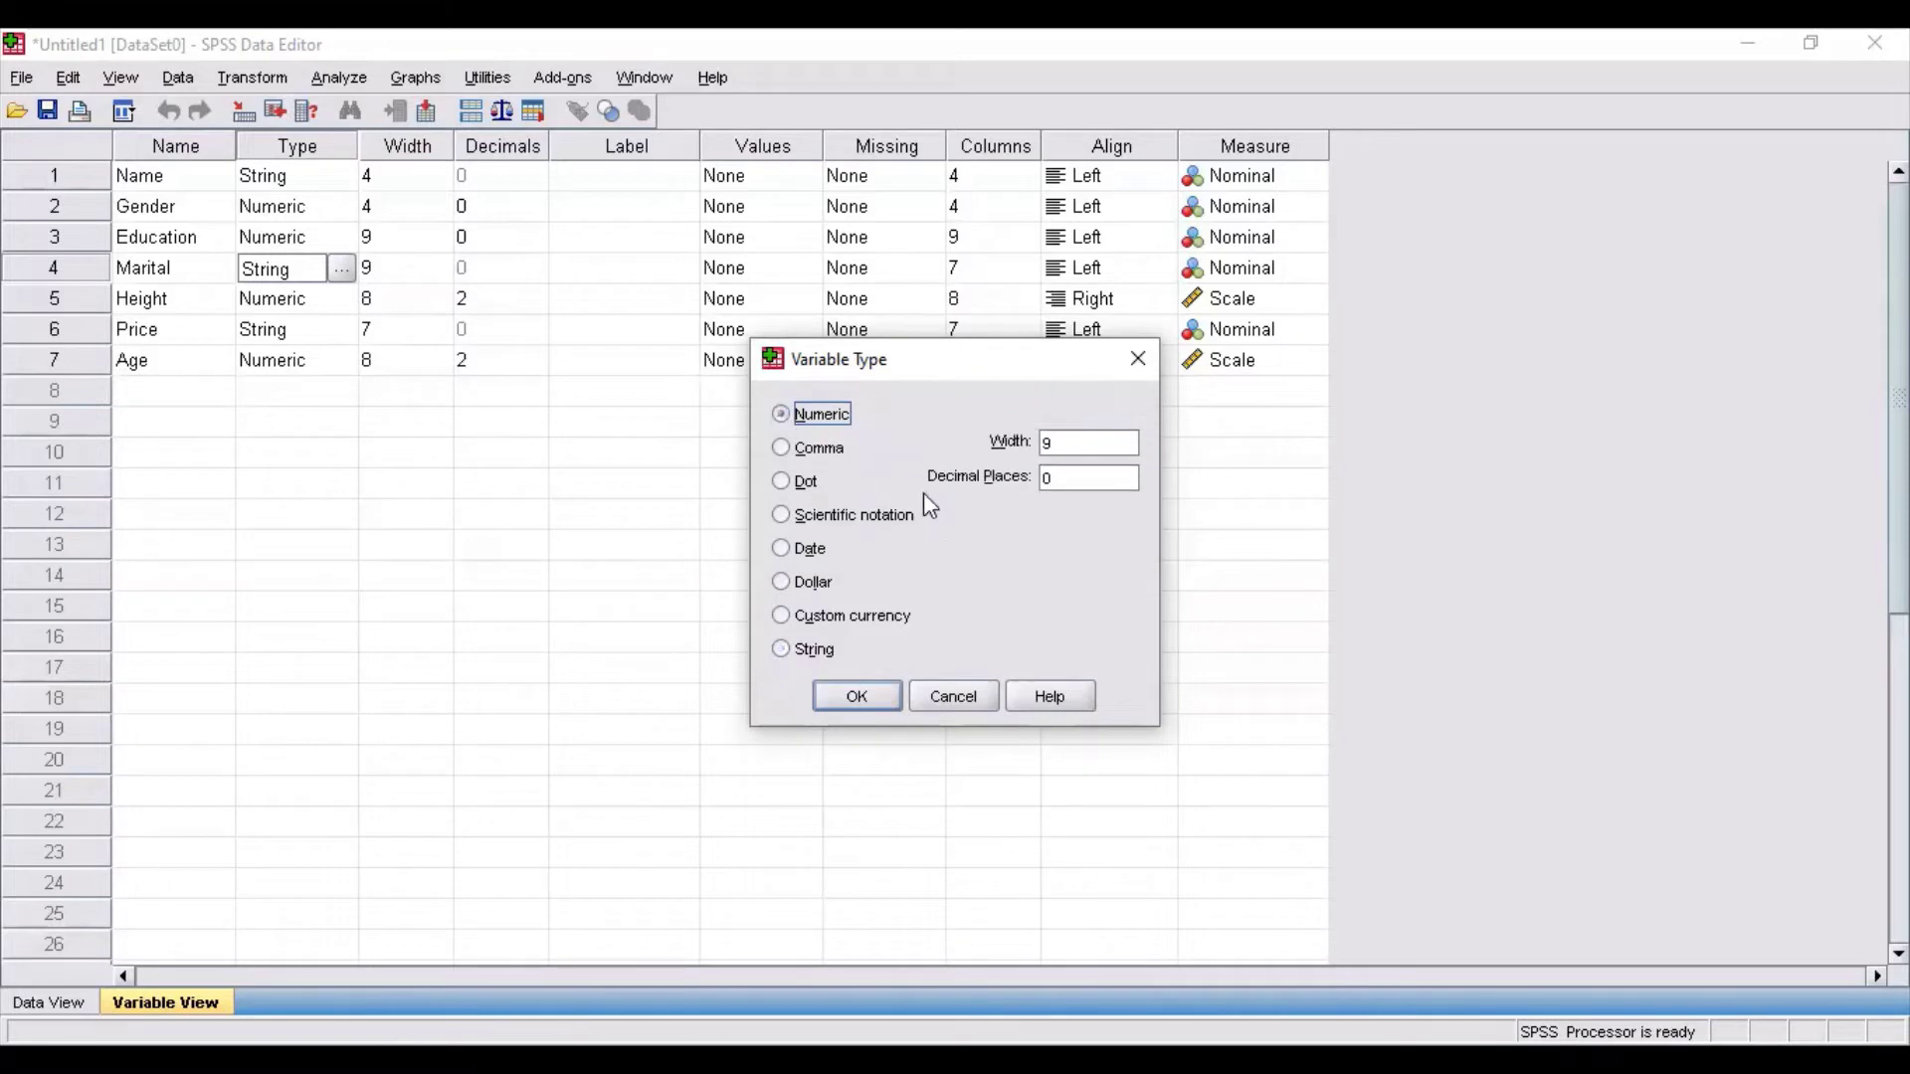
pyautogui.click(857, 702)
# Check the Height variable's type settings and keep them as Numeric
pyautogui.click(341, 308)
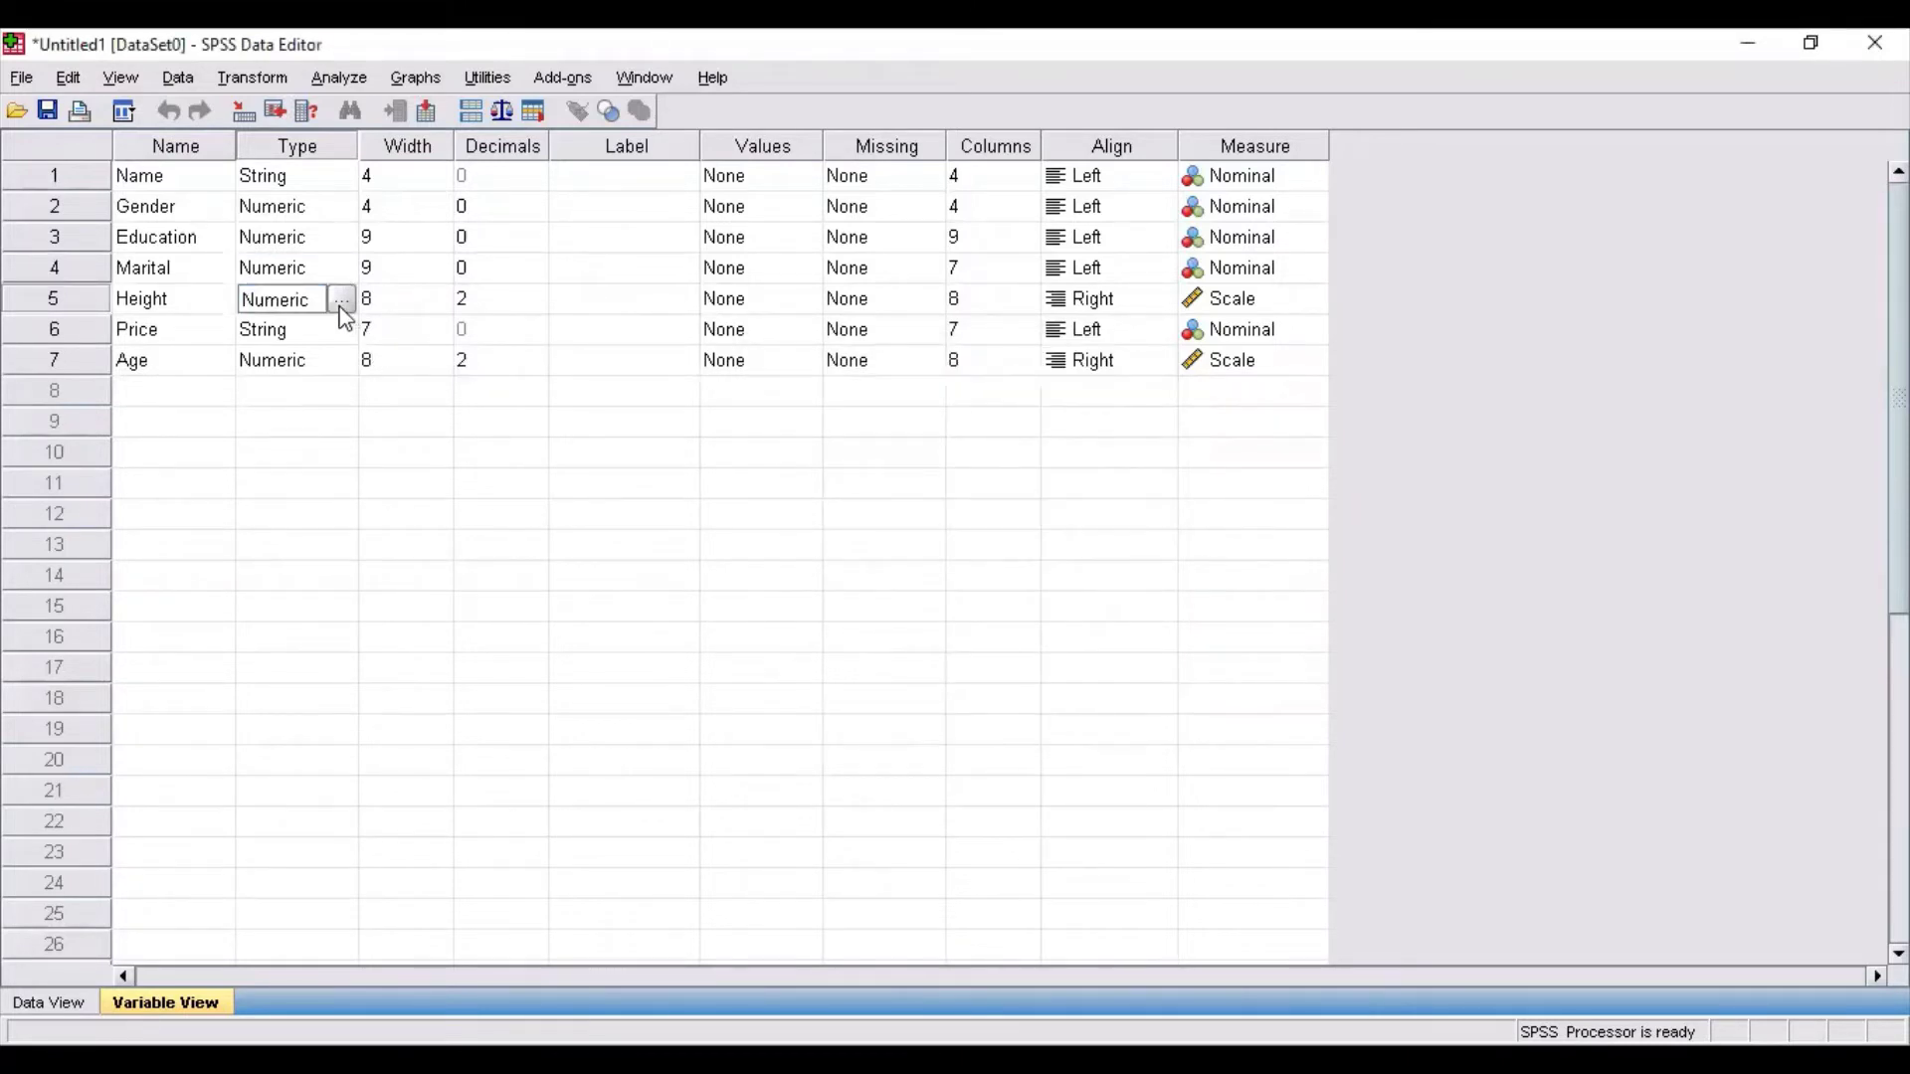
pyautogui.click(342, 305)
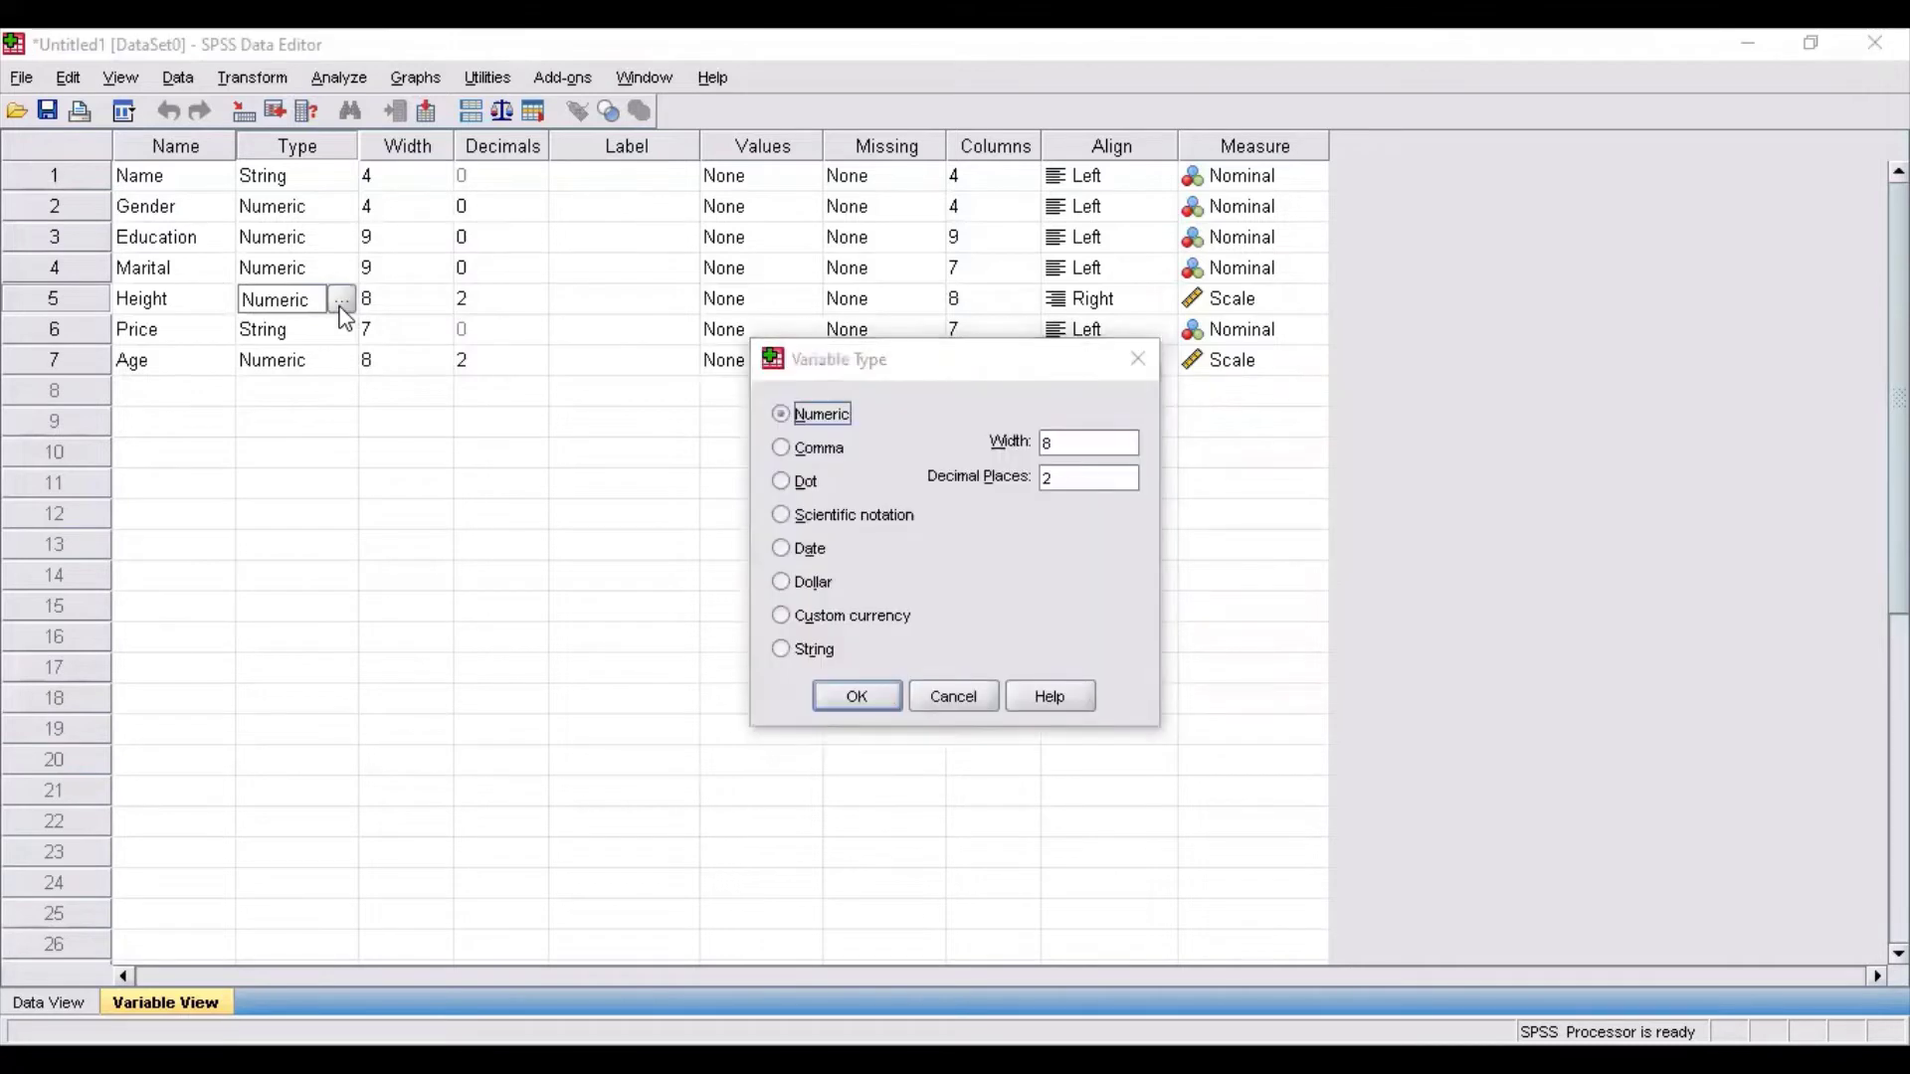
pyautogui.click(865, 689)
# Change the Price variable's type from String to Numeric
pyautogui.click(330, 338)
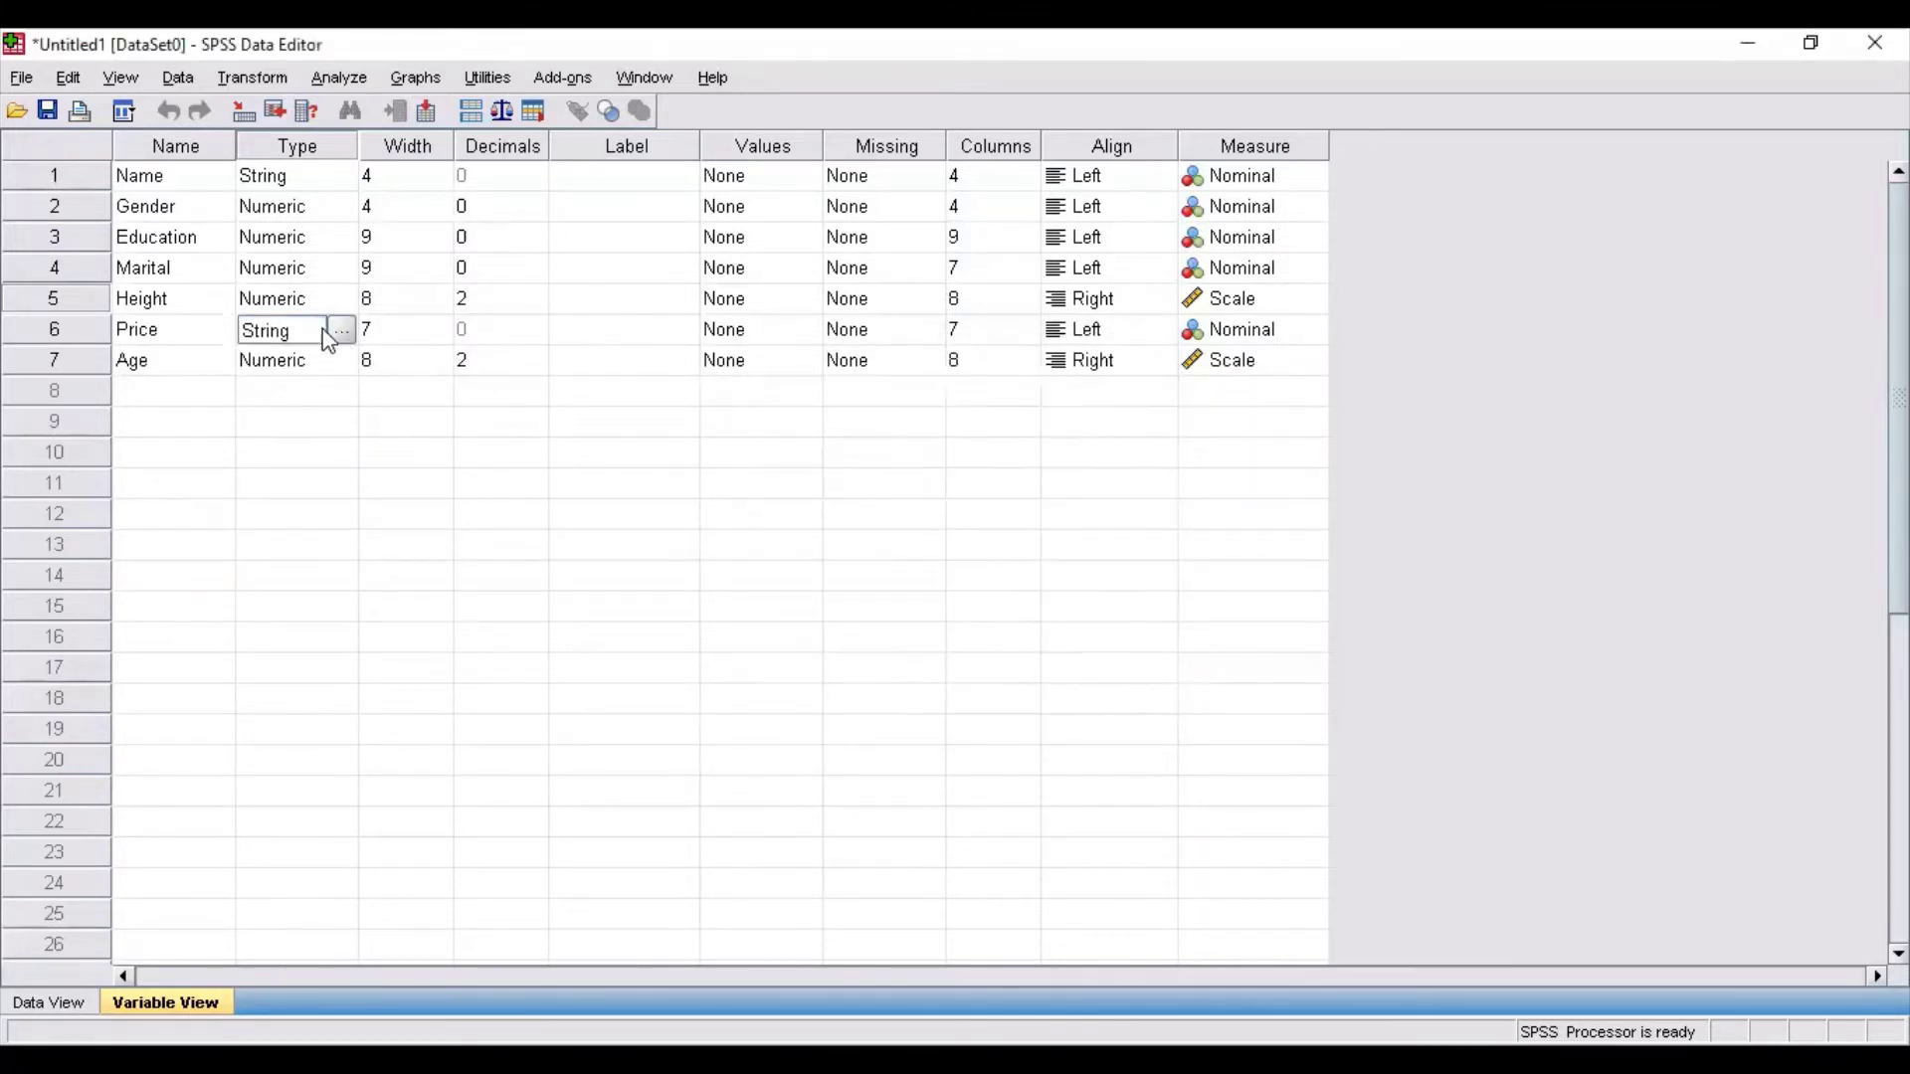
pyautogui.click(341, 333)
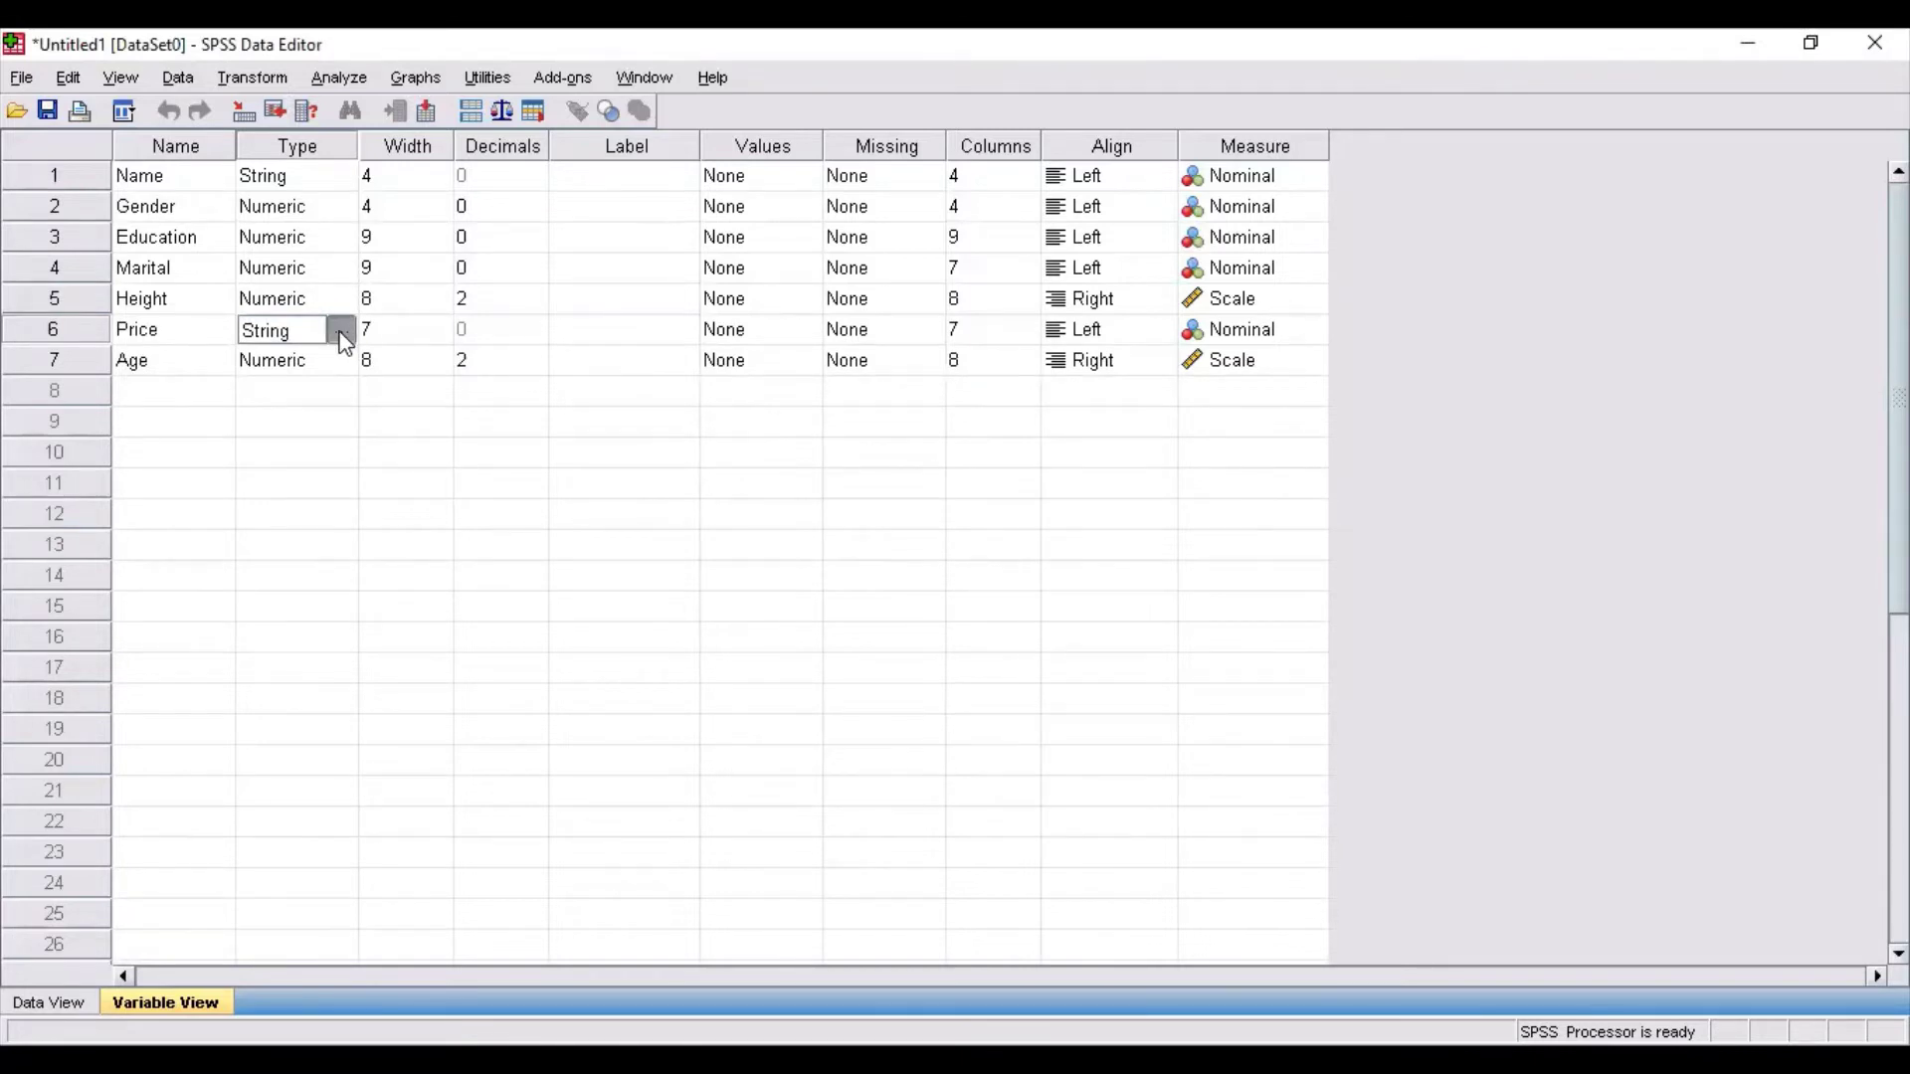
pyautogui.click(782, 416)
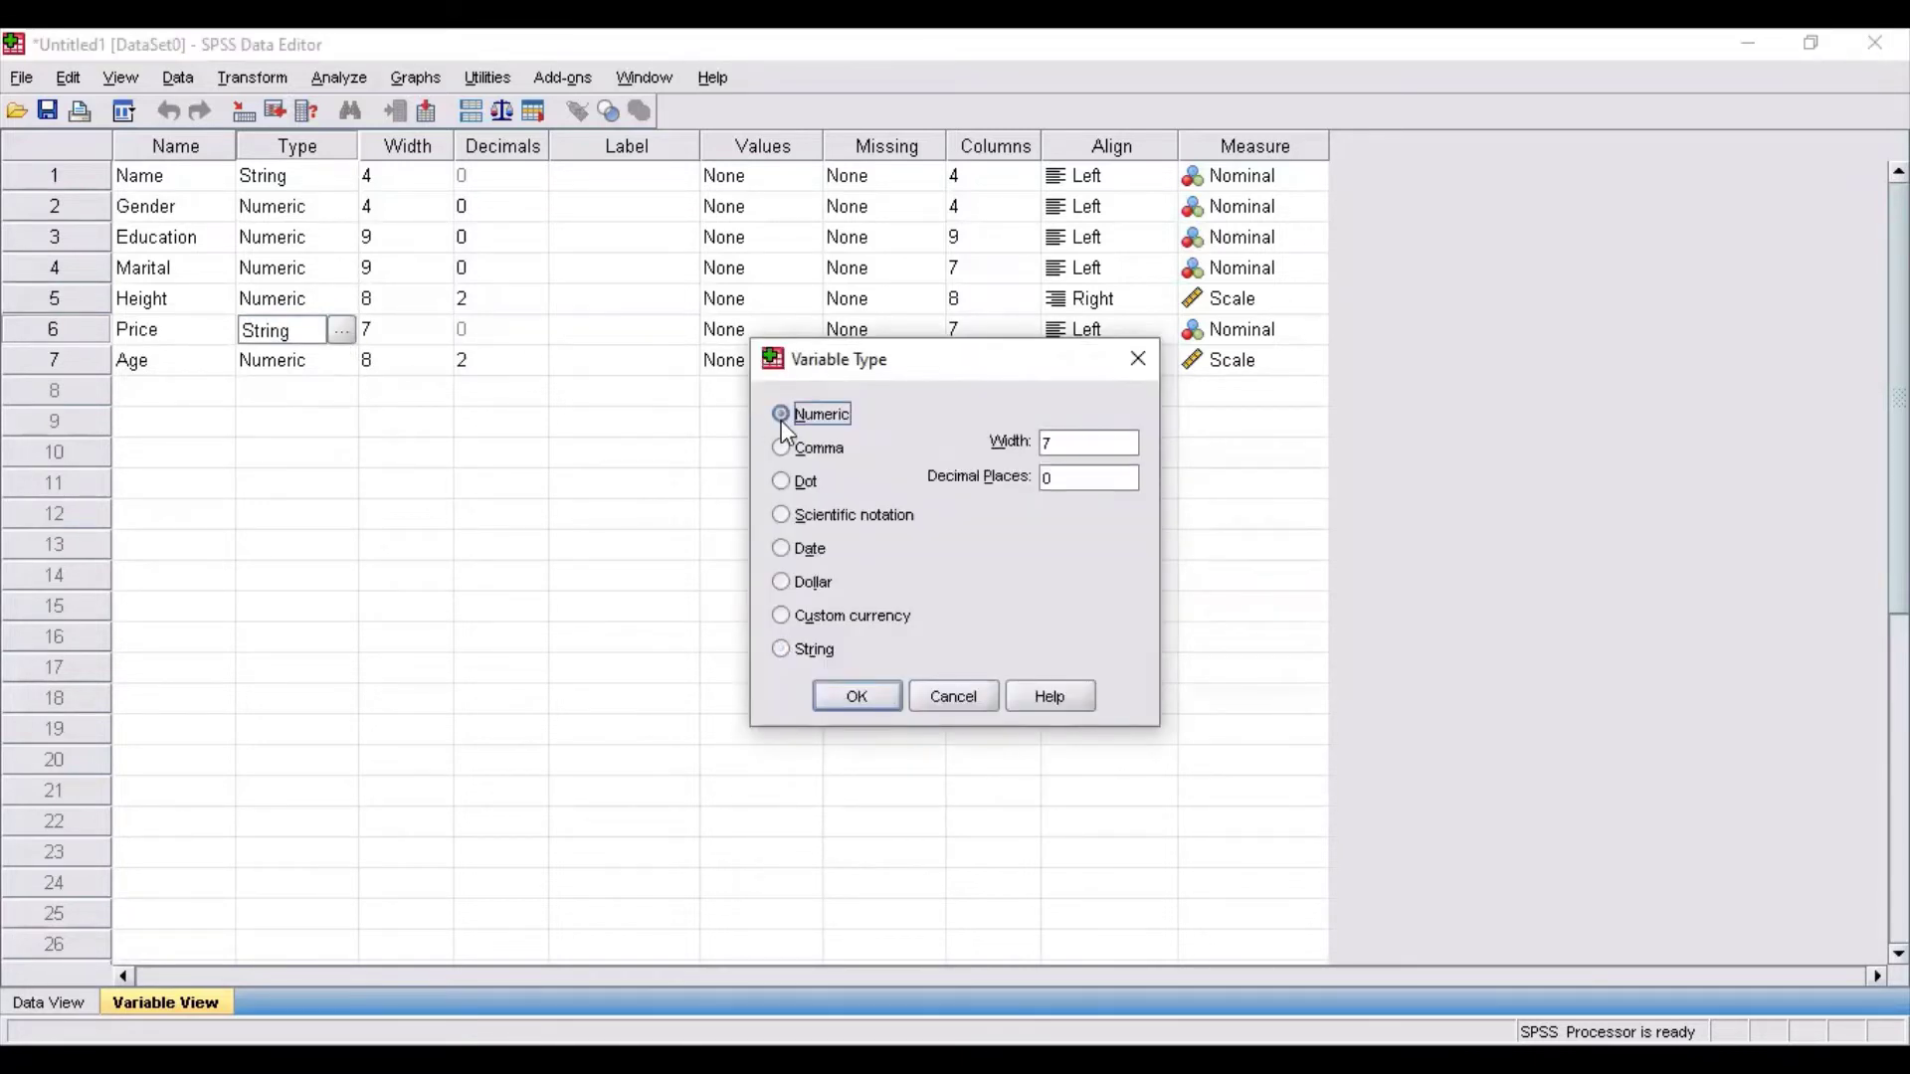
pyautogui.click(858, 696)
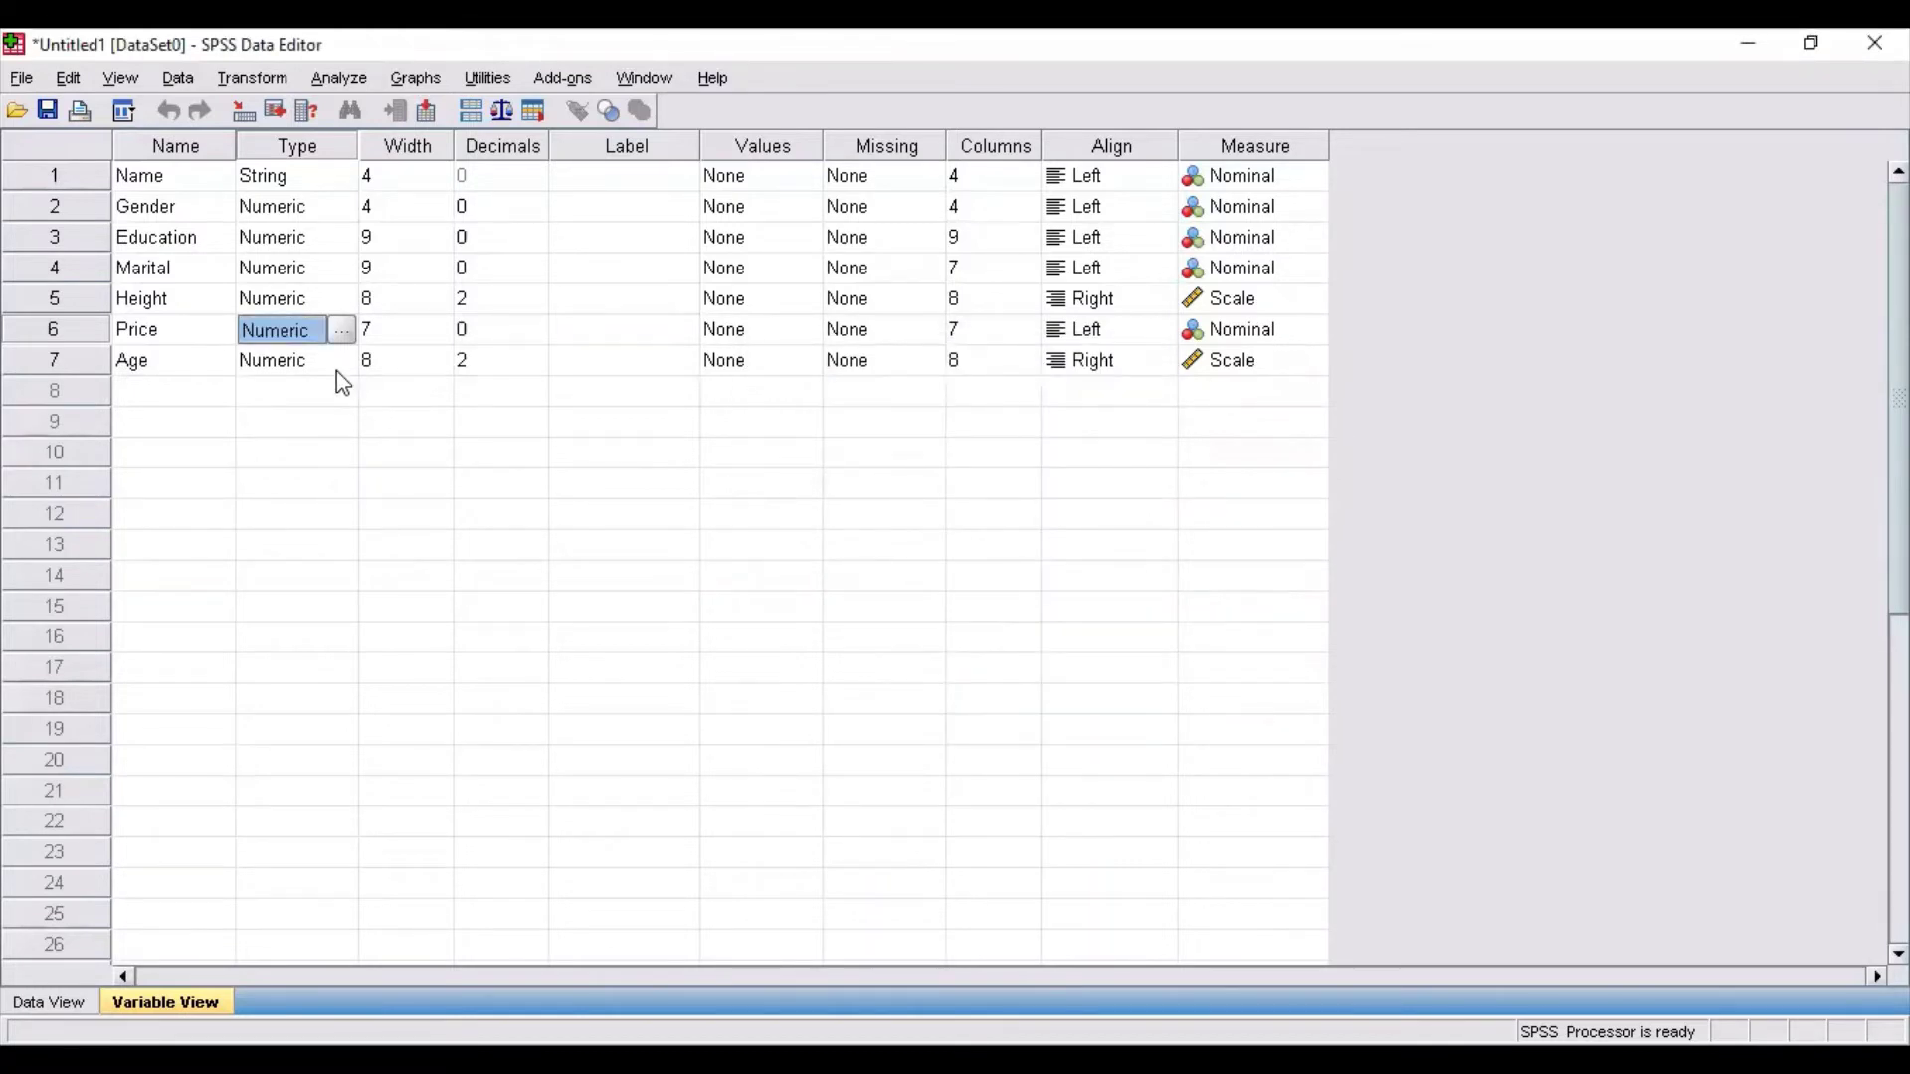
pyautogui.click(319, 435)
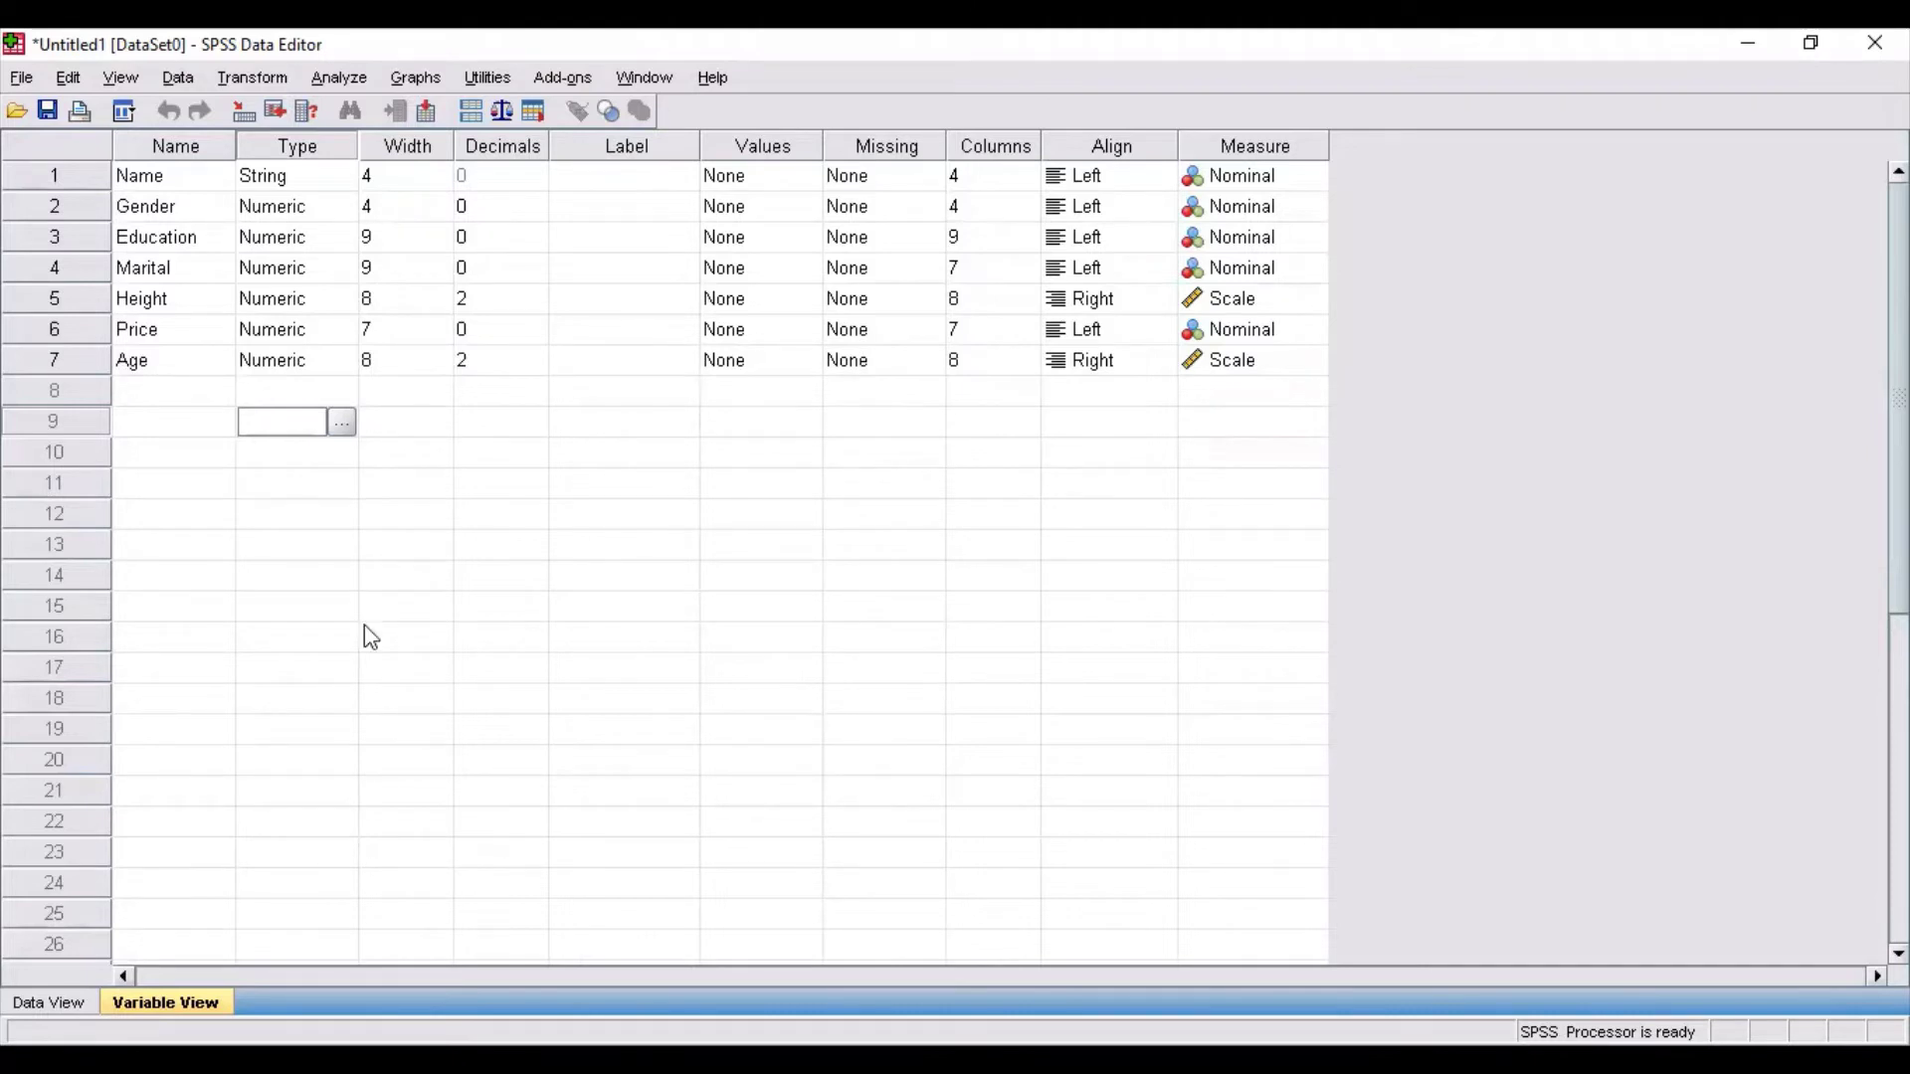
# Increase the width of the Name variable to 9 characters
pyautogui.click(376, 179)
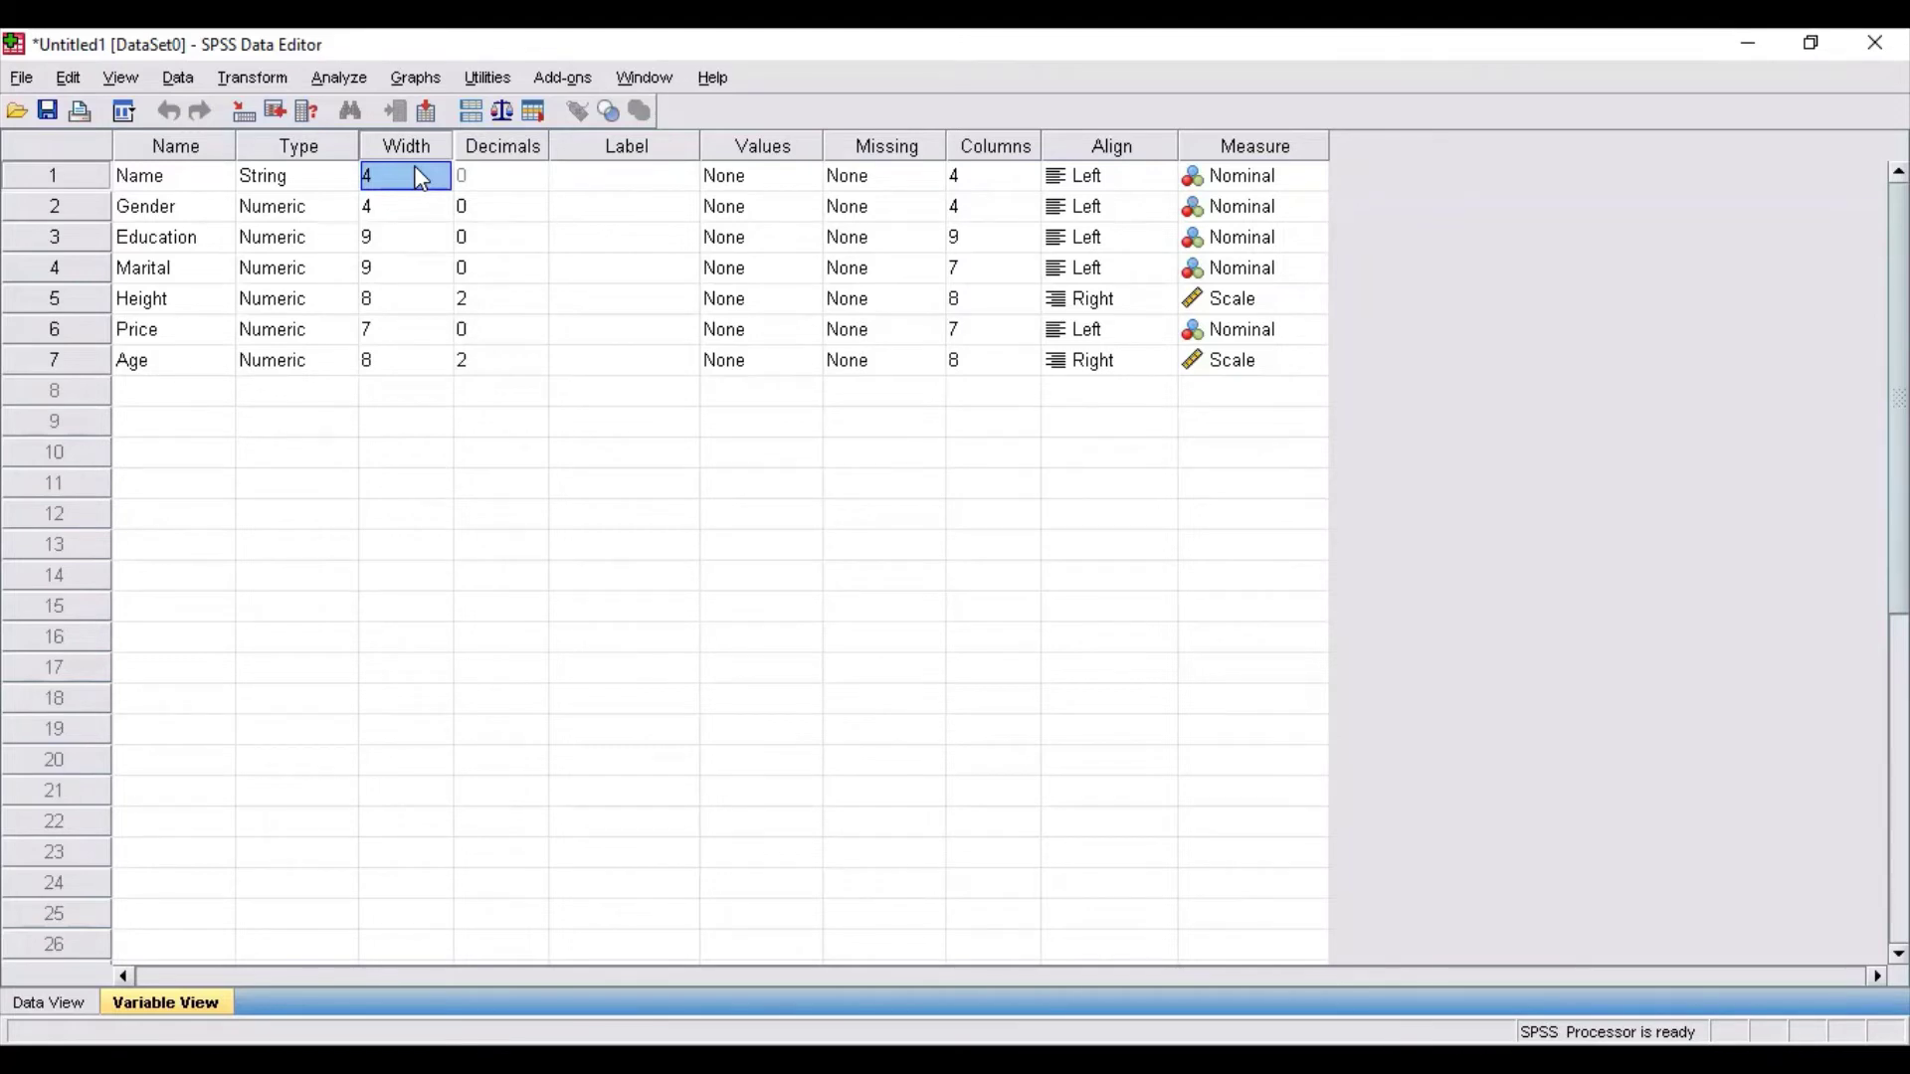
pyautogui.click(439, 183)
pyautogui.click(439, 171)
pyautogui.click(439, 171)
pyautogui.click(439, 171)
pyautogui.click(439, 171)
pyautogui.click(438, 171)
pyautogui.click(531, 177)
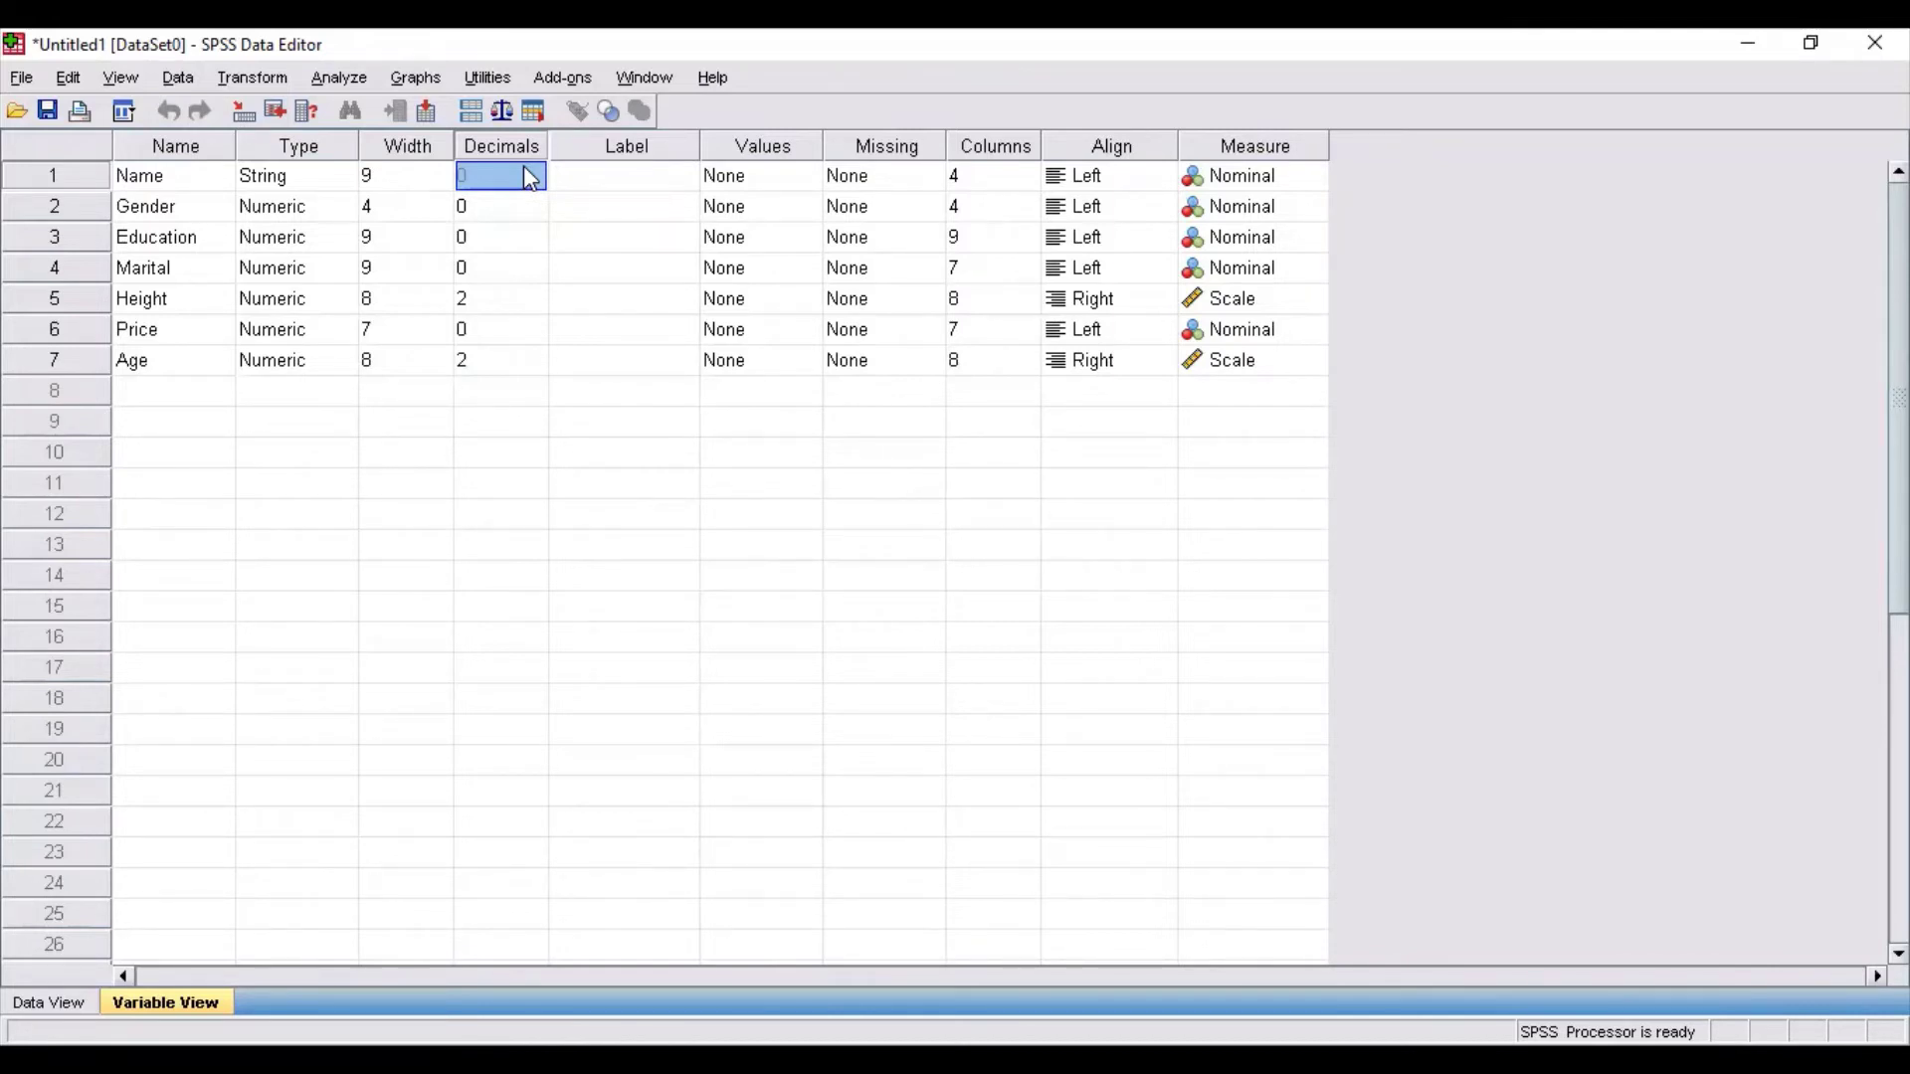
# Label the Name variable "Name of the respondent" and the Gender variable "Gender of the respondent"
pyautogui.click(625, 185)
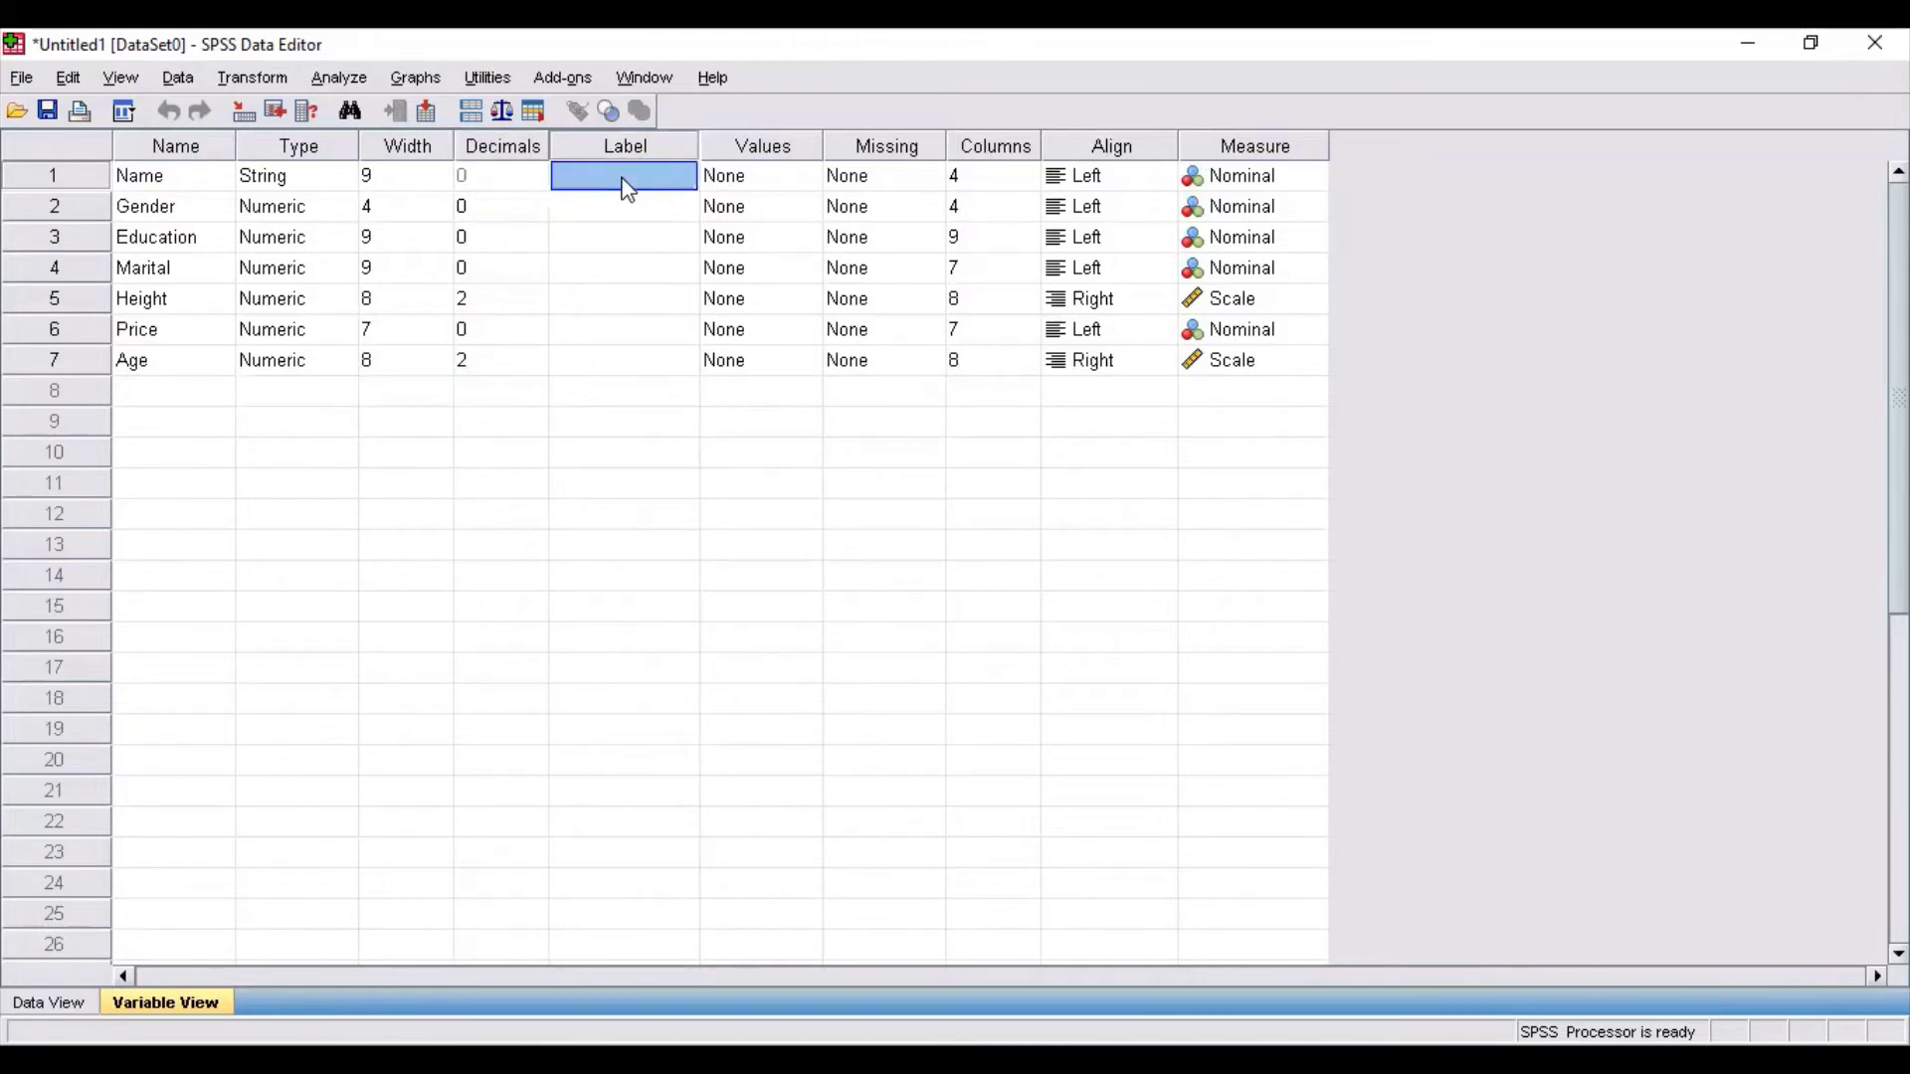
pyautogui.click(625, 176)
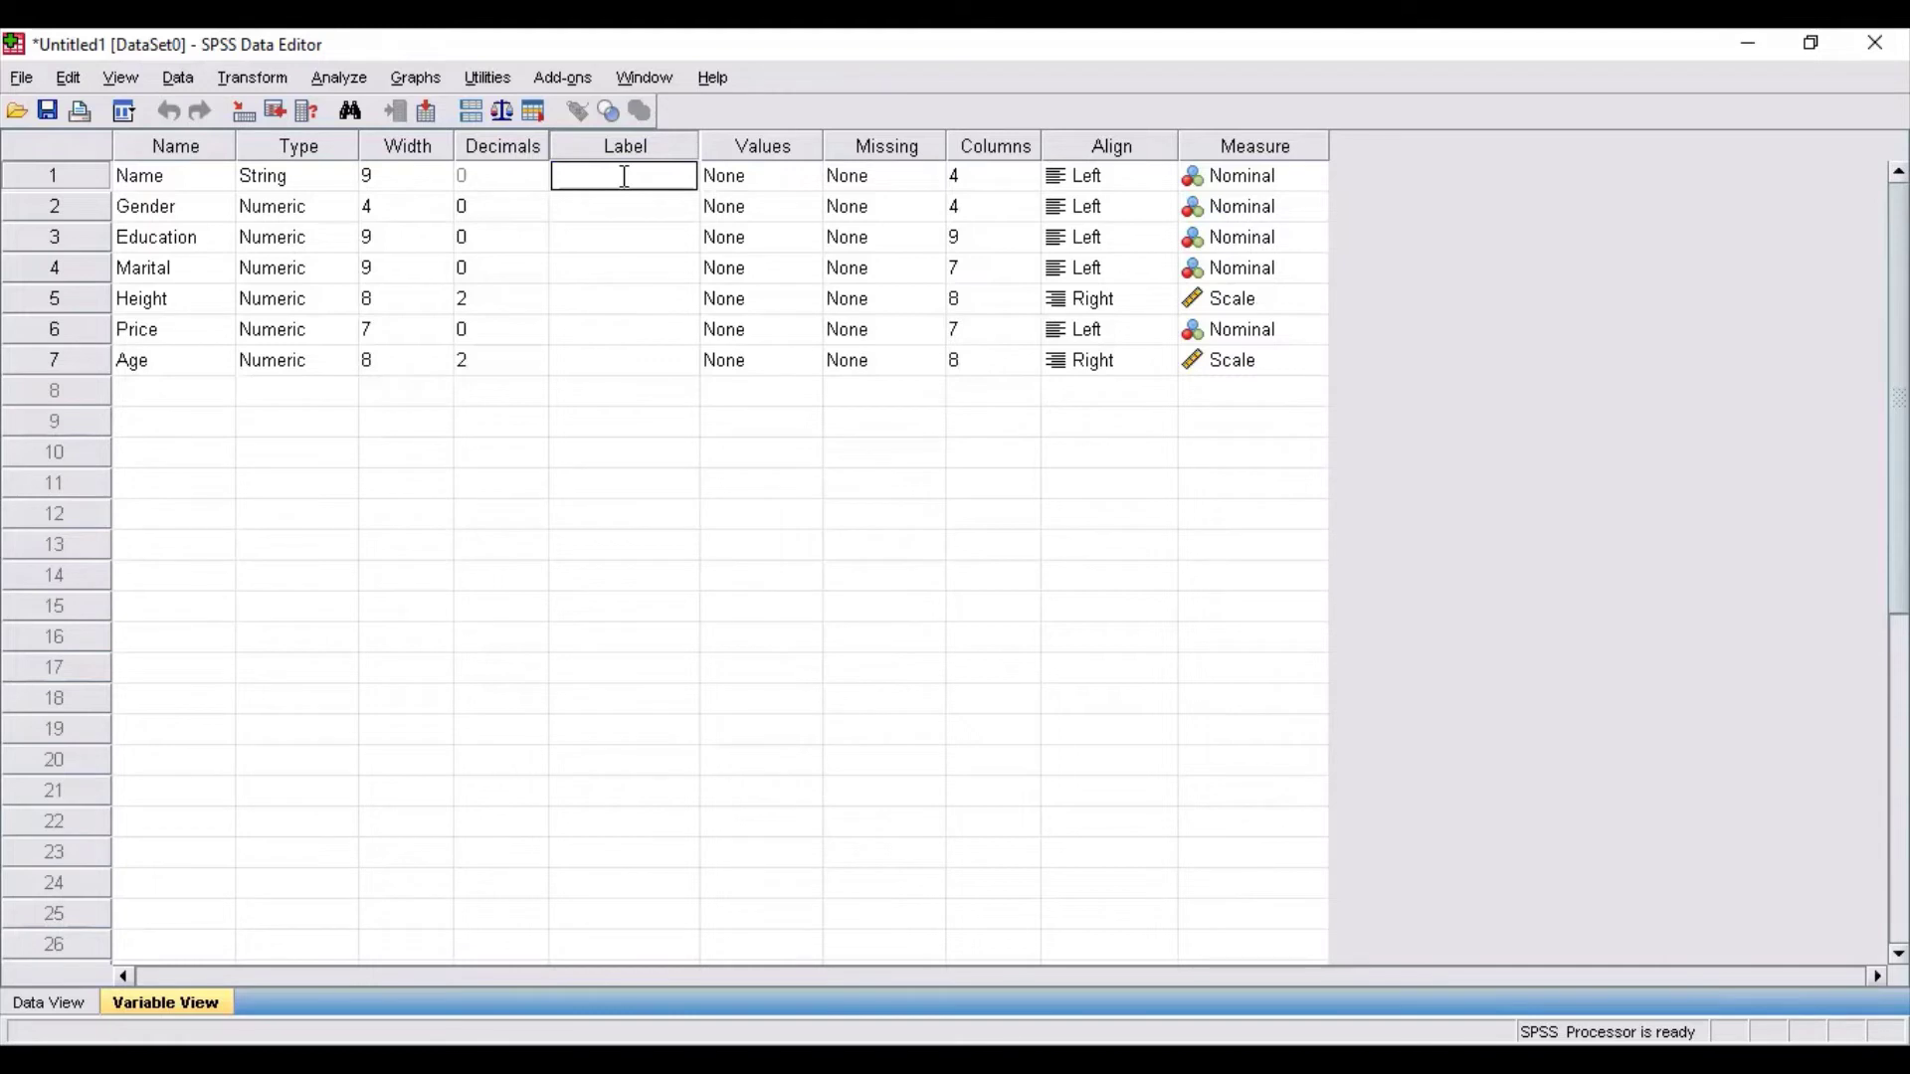
pyautogui.write('Name of the respondent')
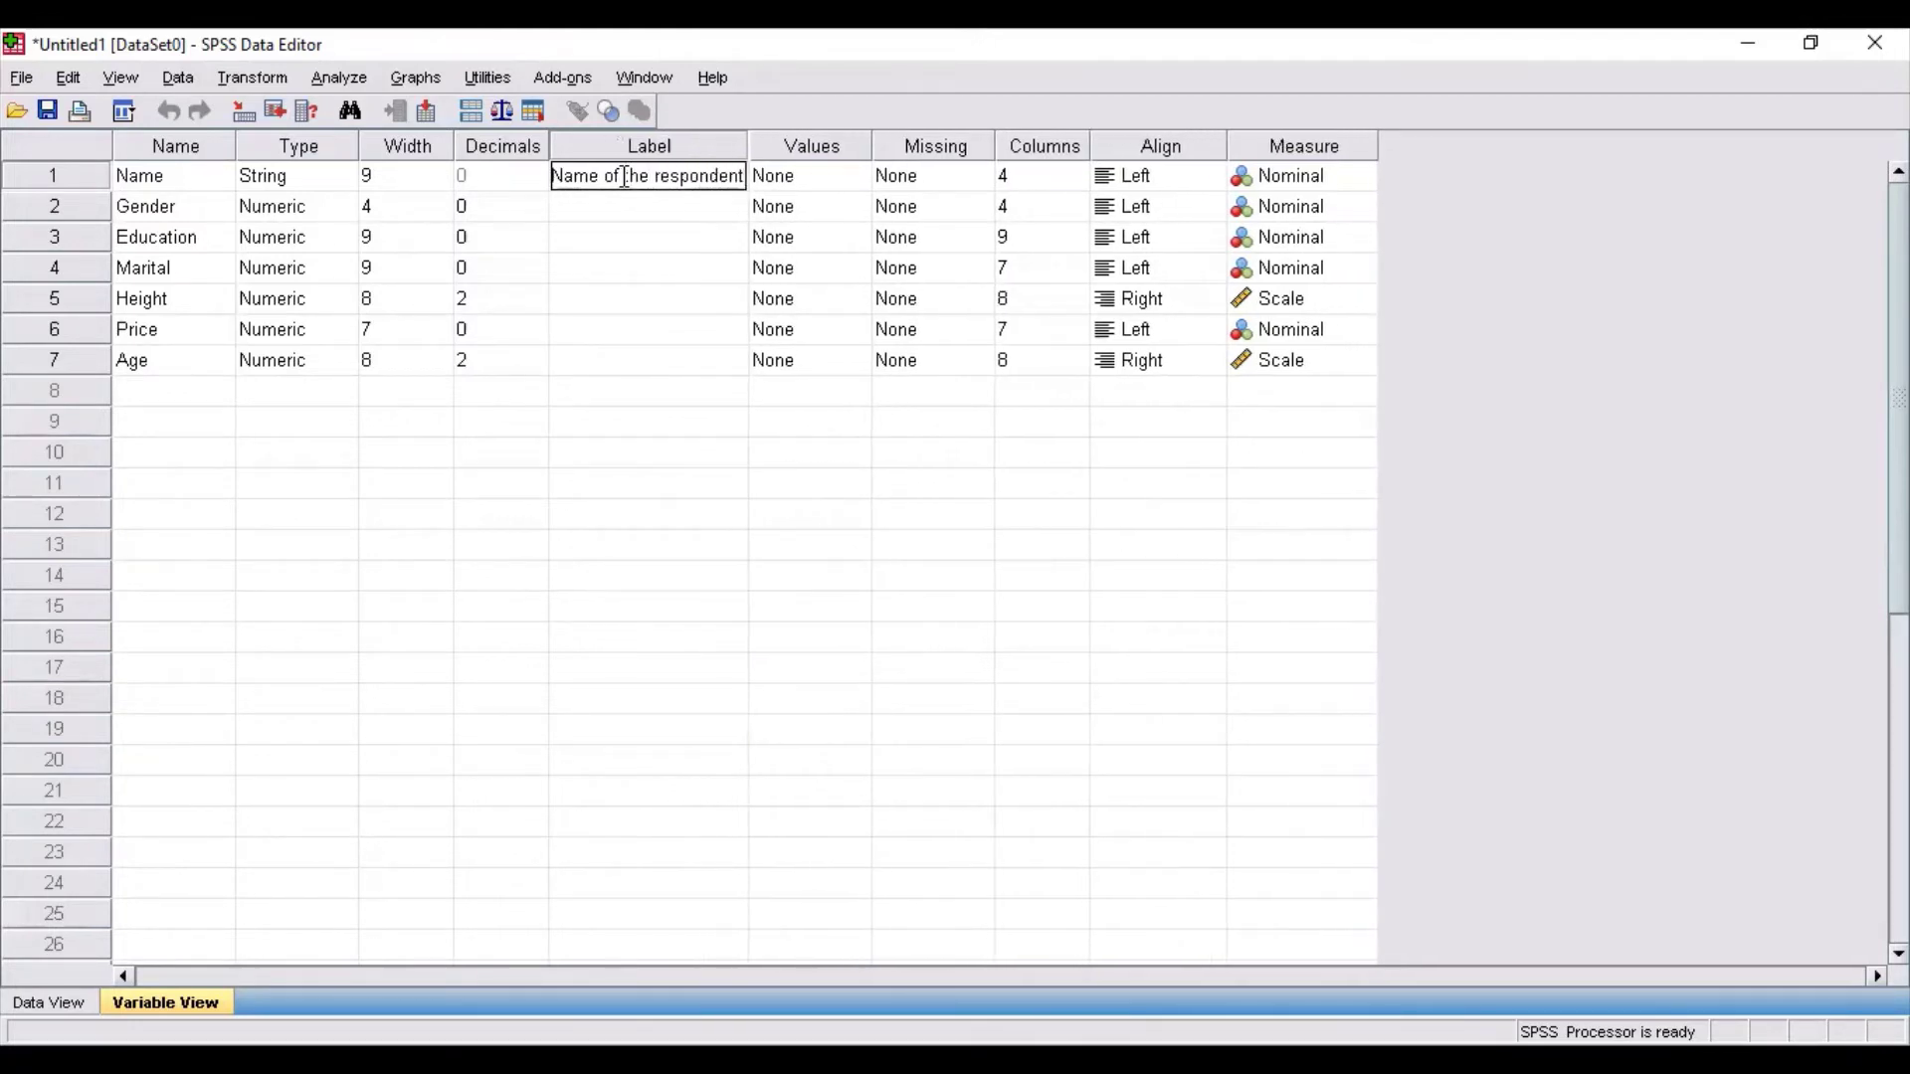
pyautogui.click(638, 209)
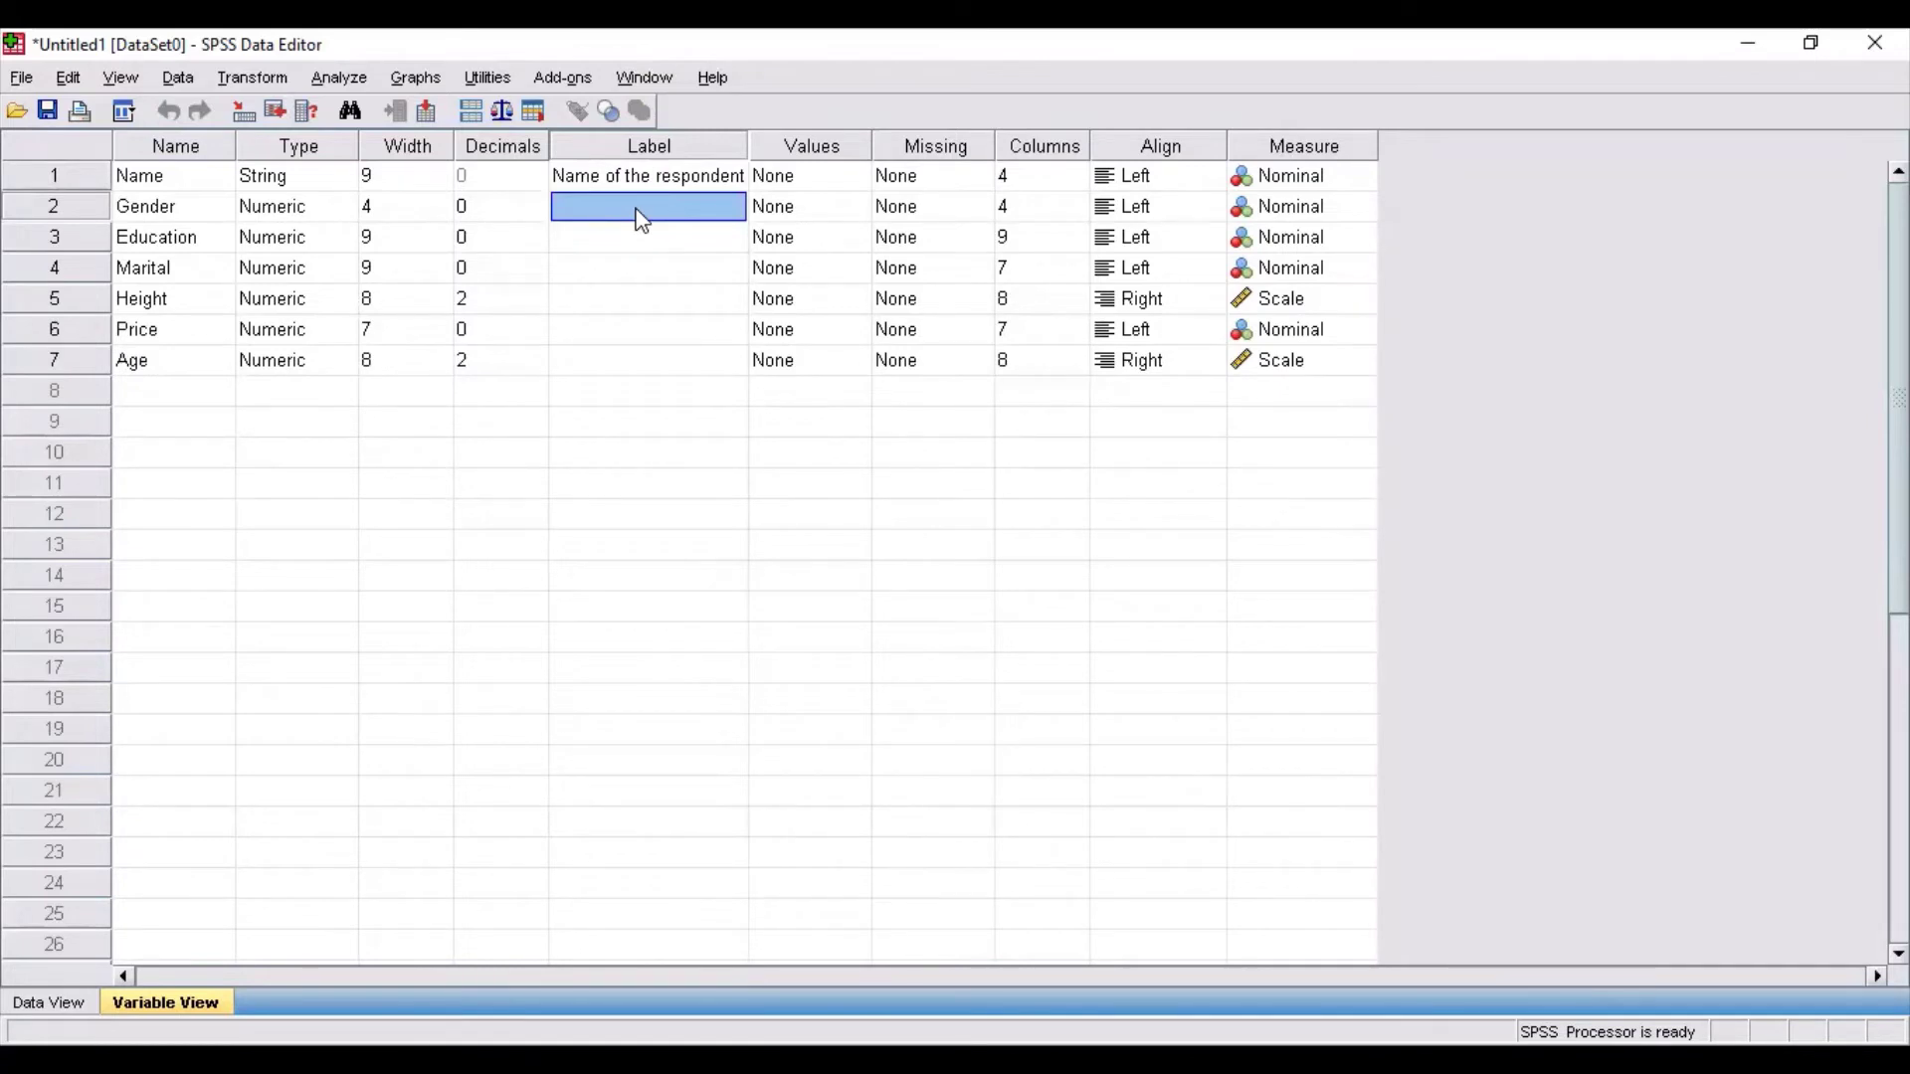
pyautogui.click(639, 210)
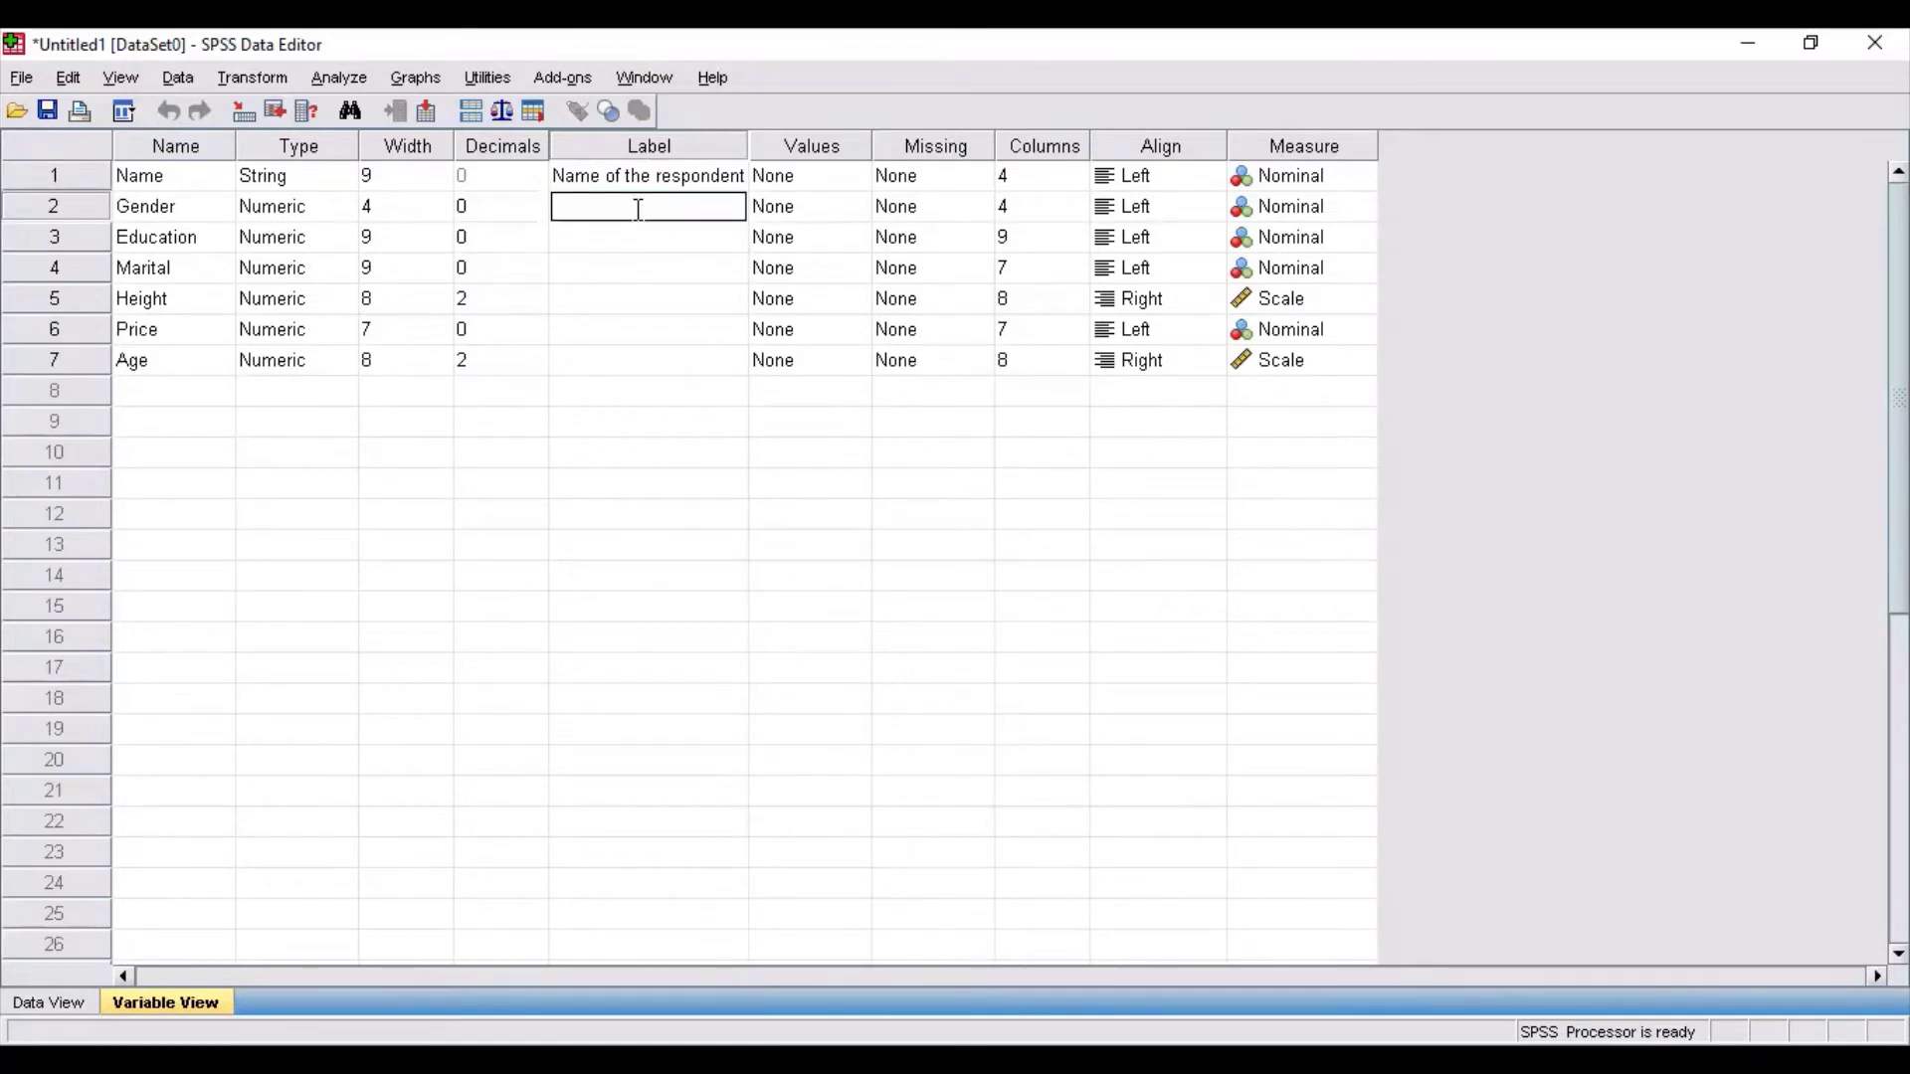
pyautogui.write('Gender of The respondent')
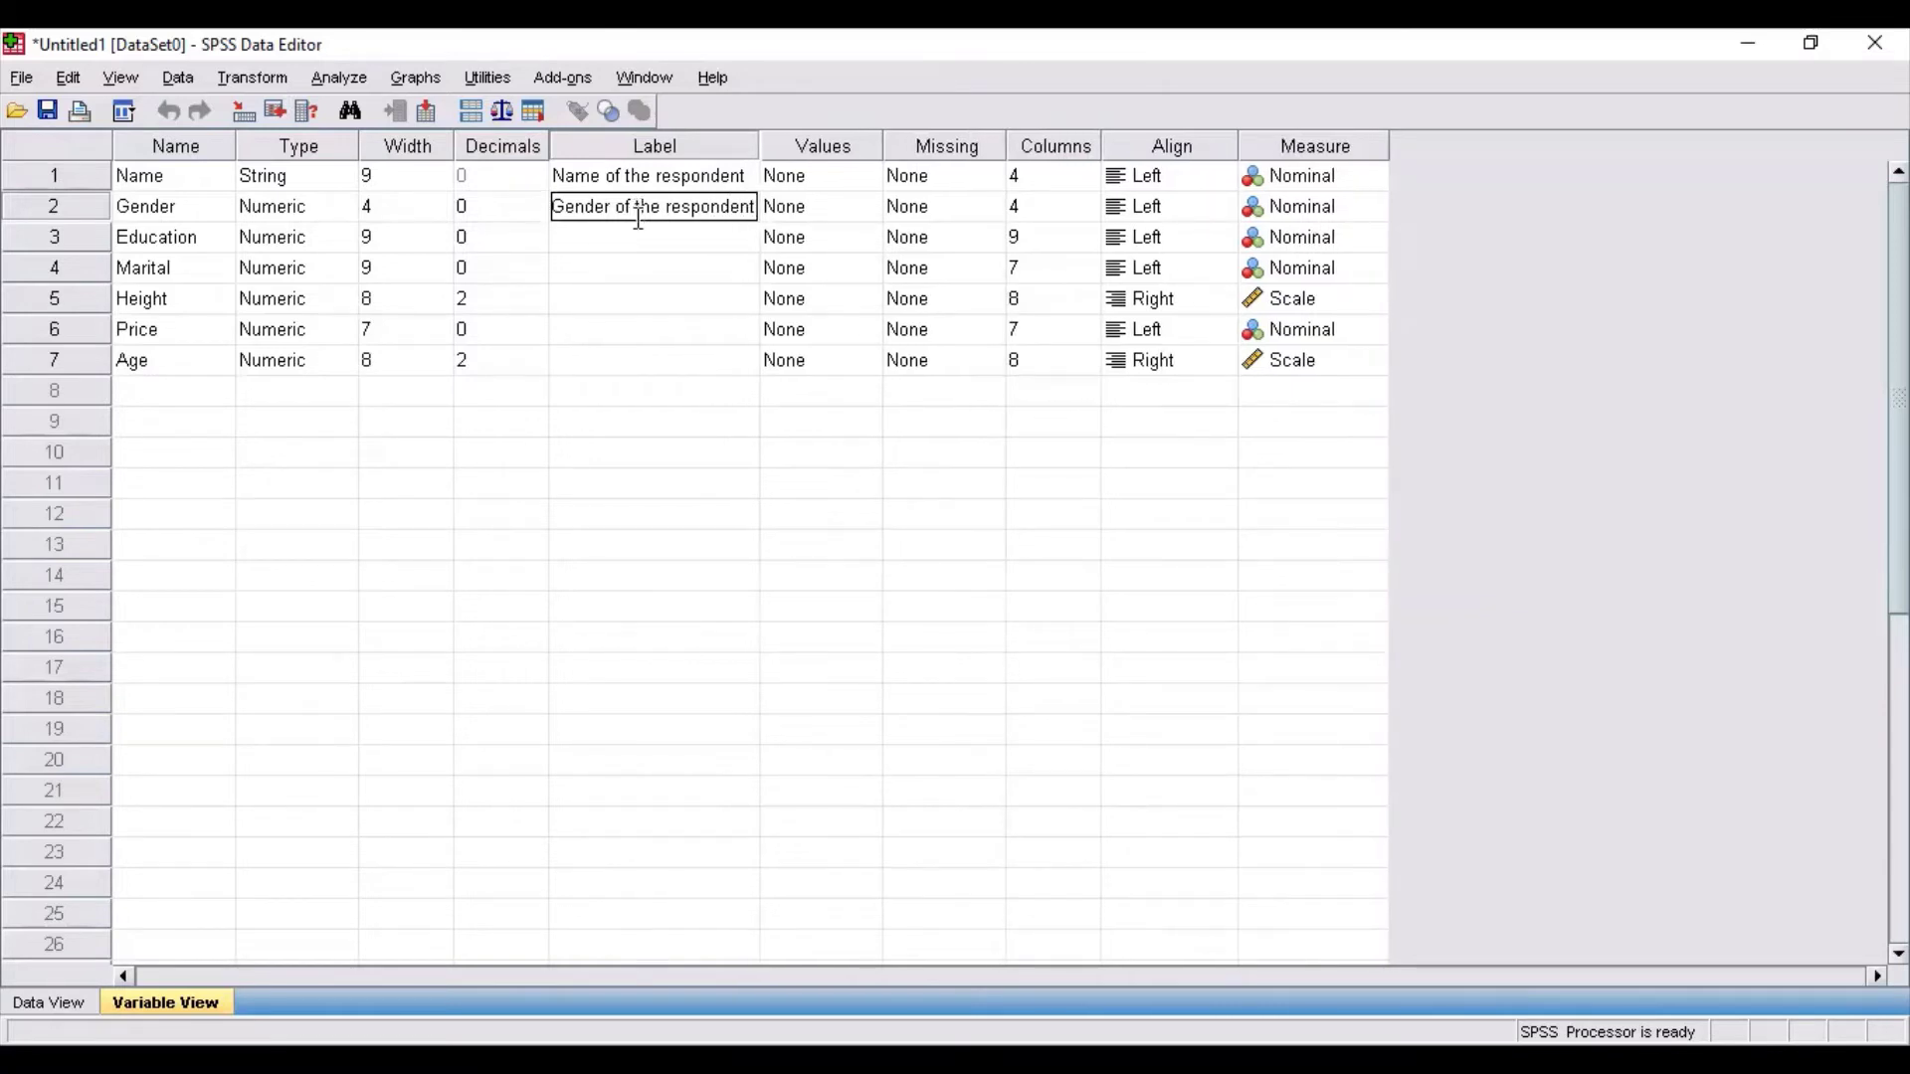
pyautogui.click(642, 242)
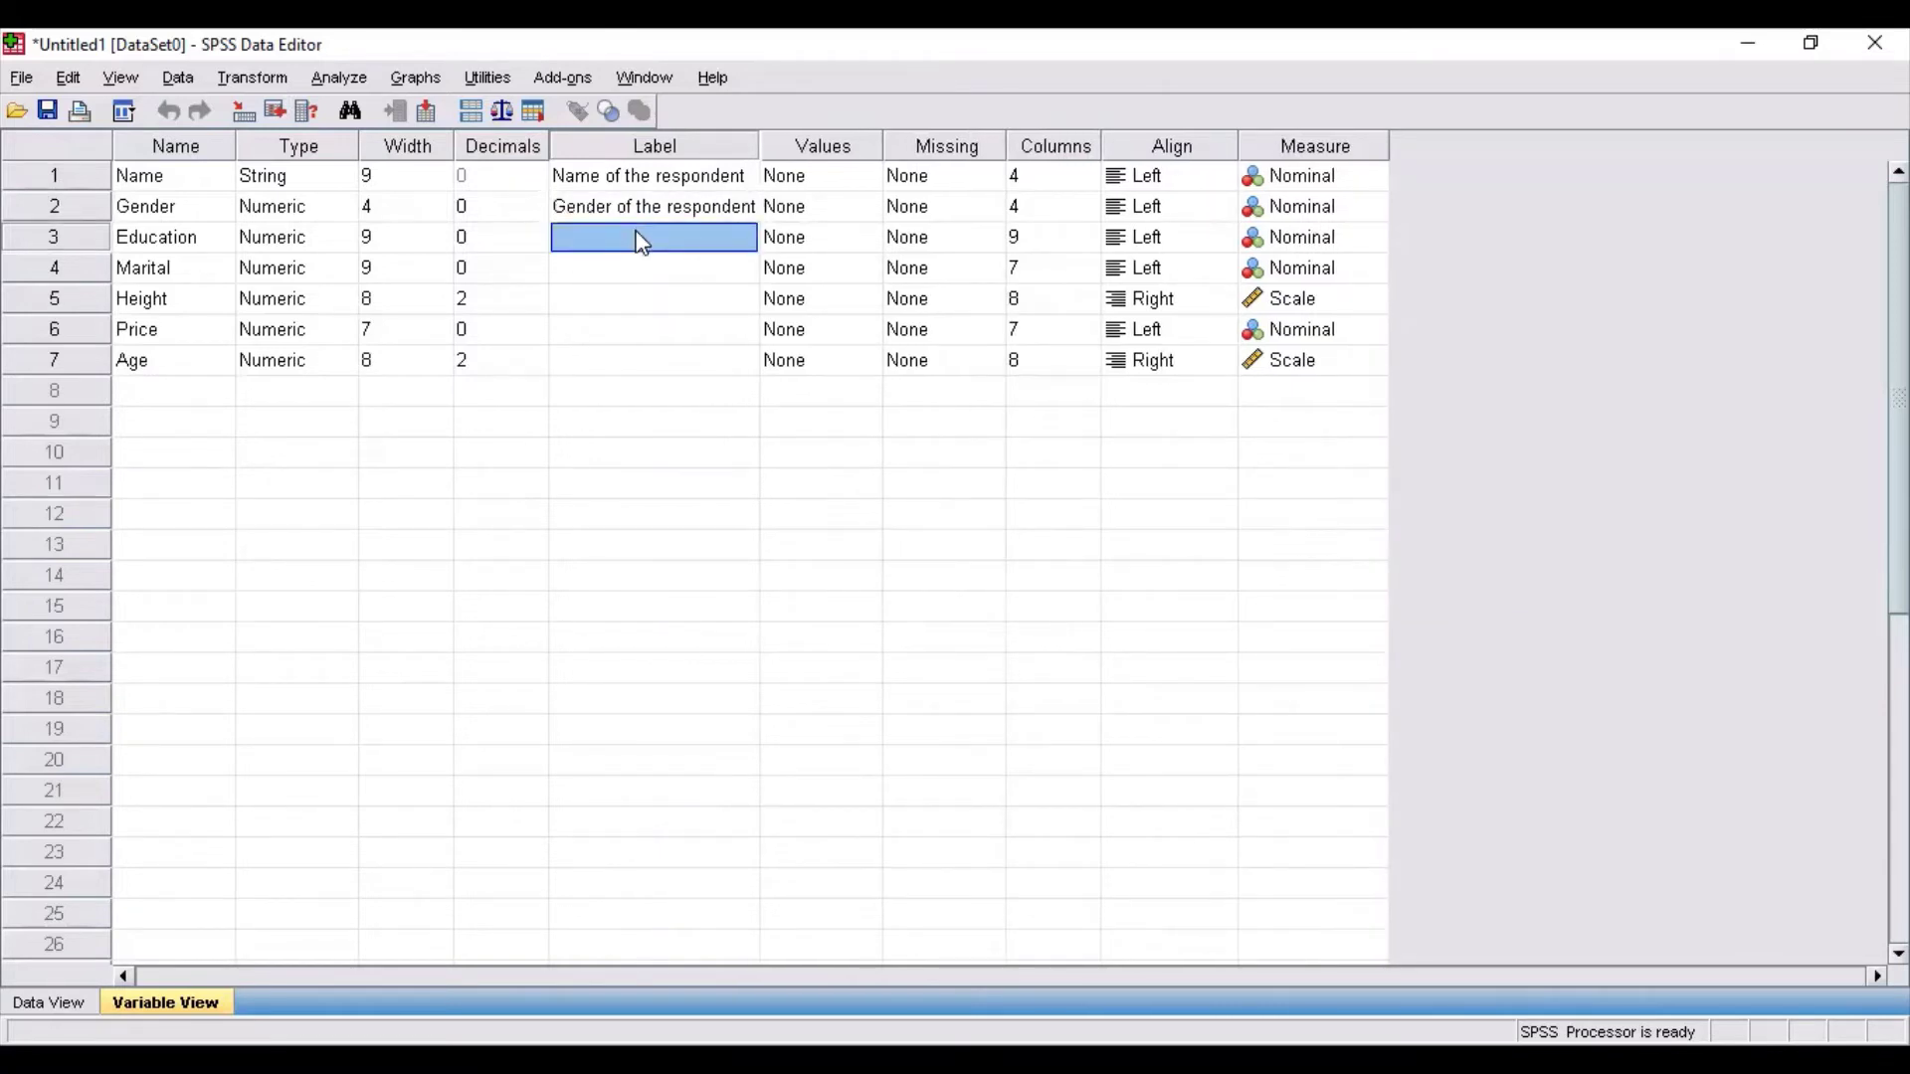
pyautogui.click(638, 231)
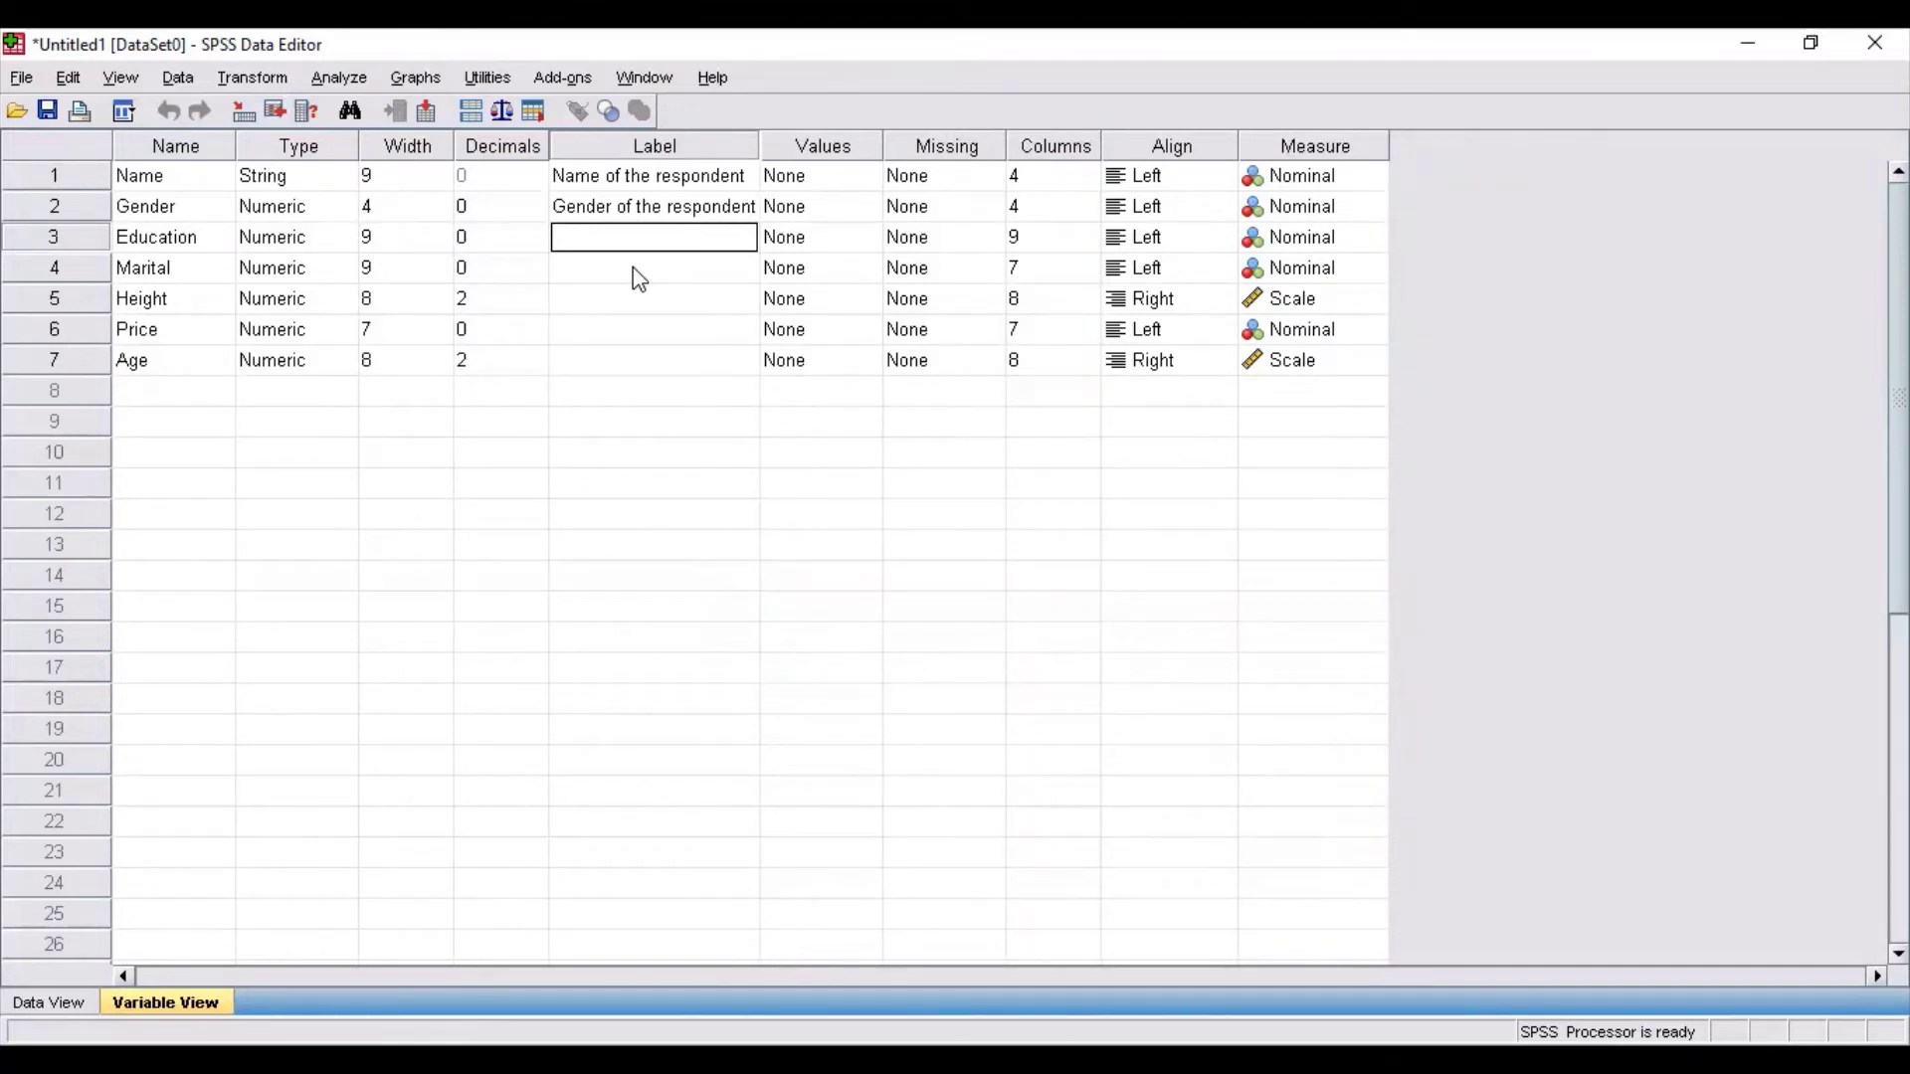
pyautogui.click(632, 298)
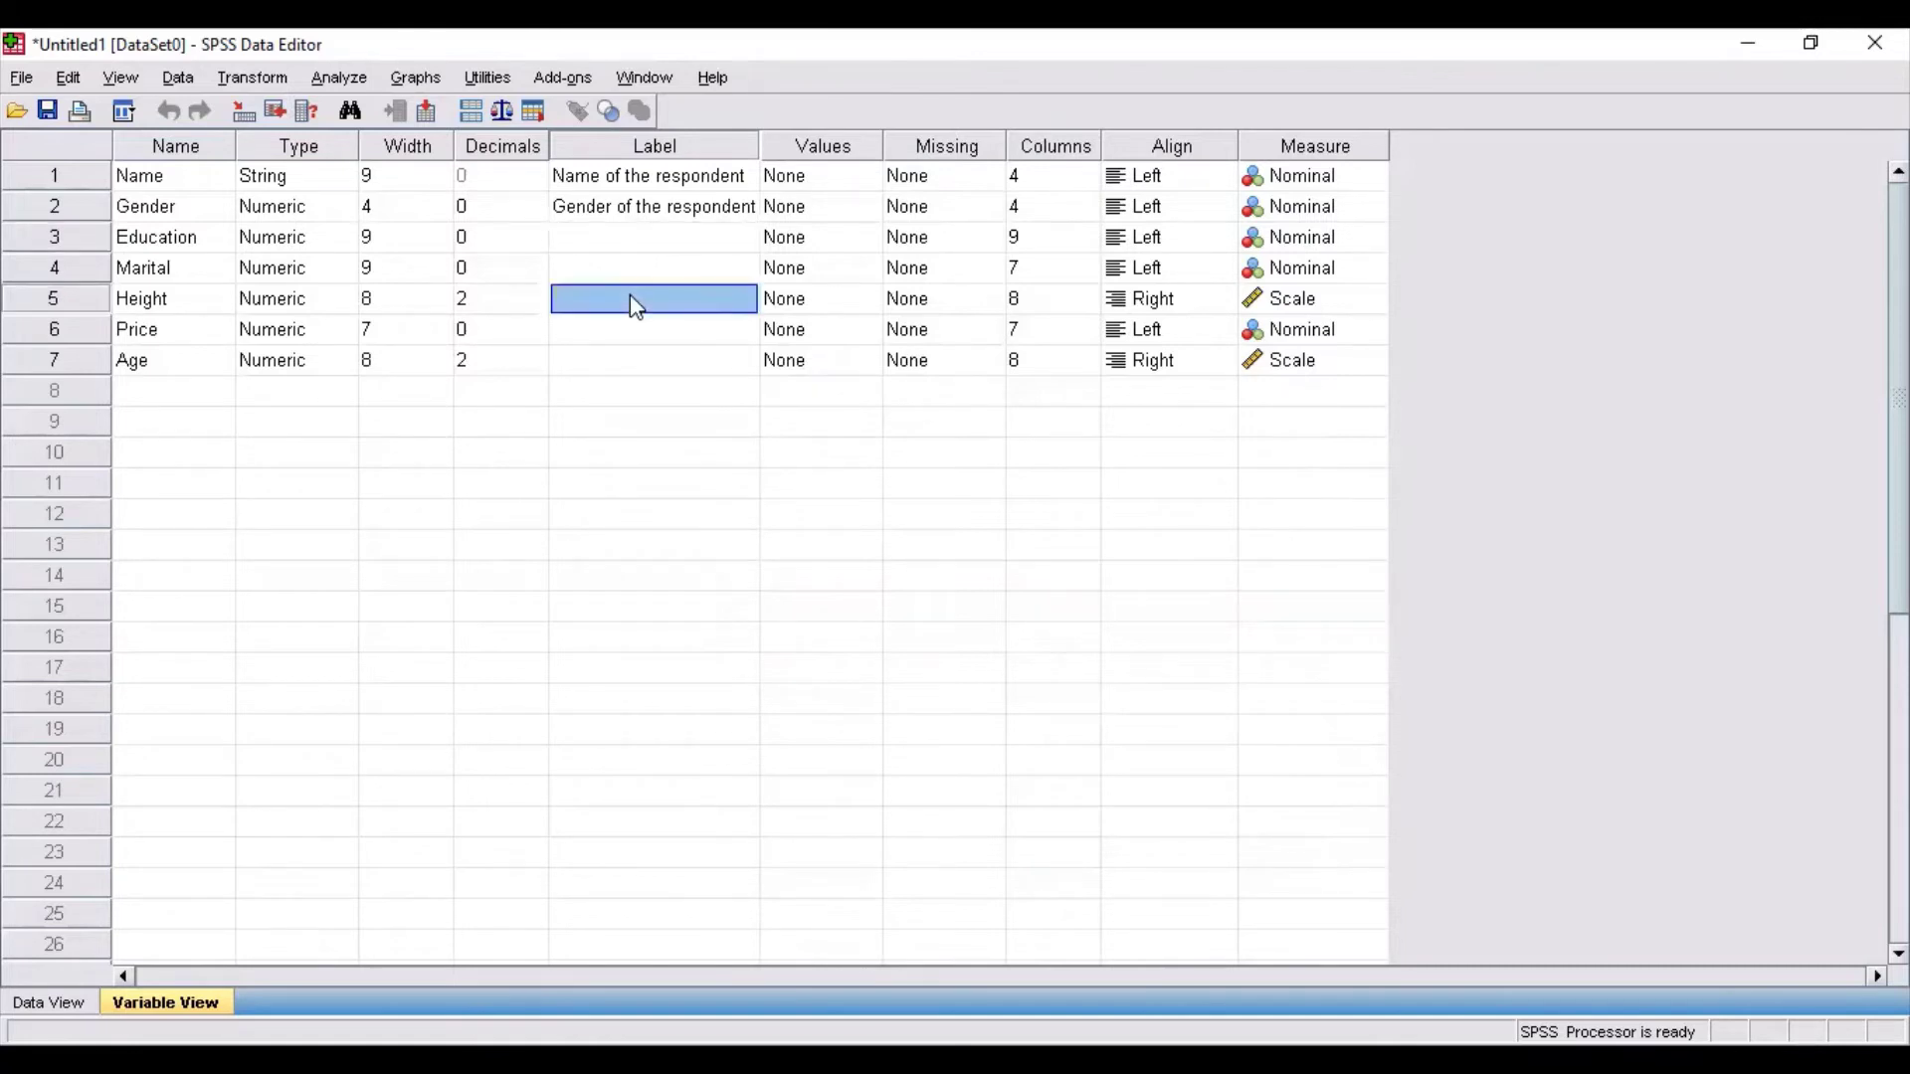
pyautogui.click(821, 176)
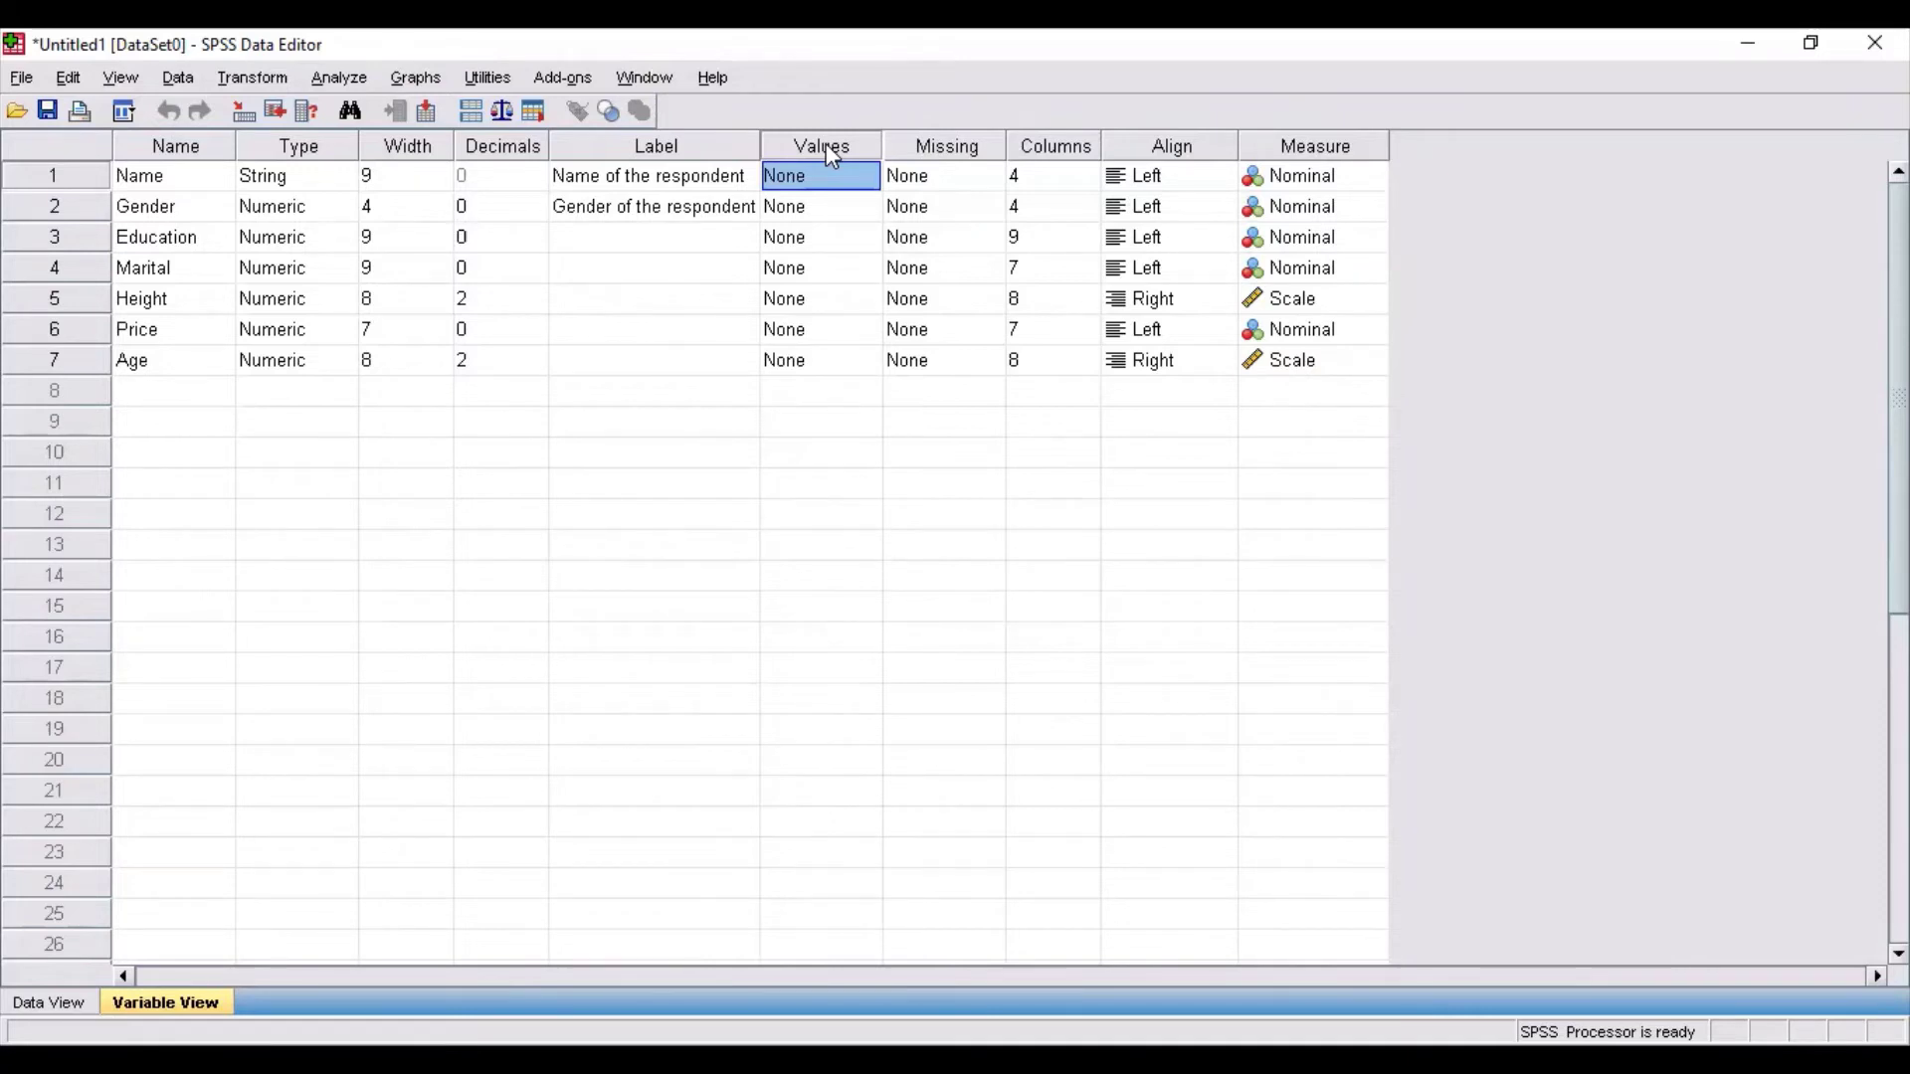
pyautogui.click(171, 175)
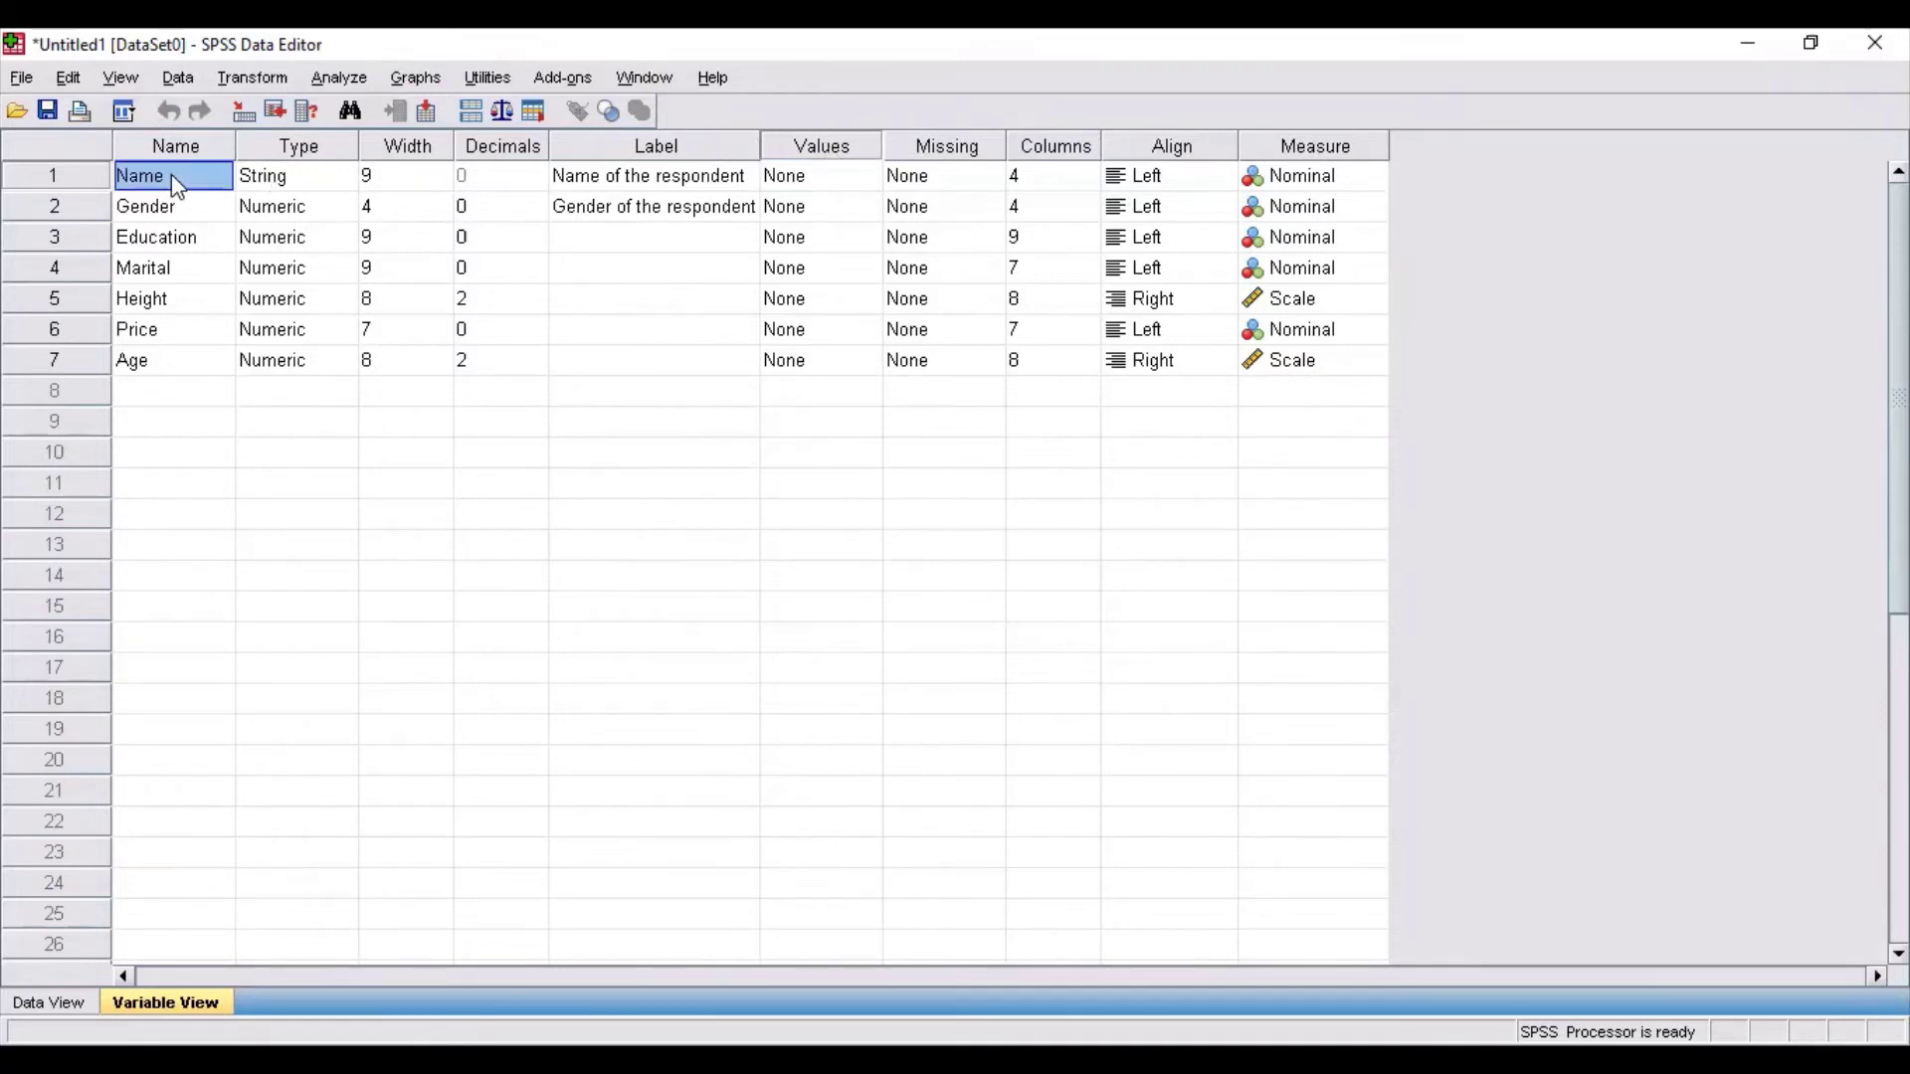
pyautogui.click(838, 185)
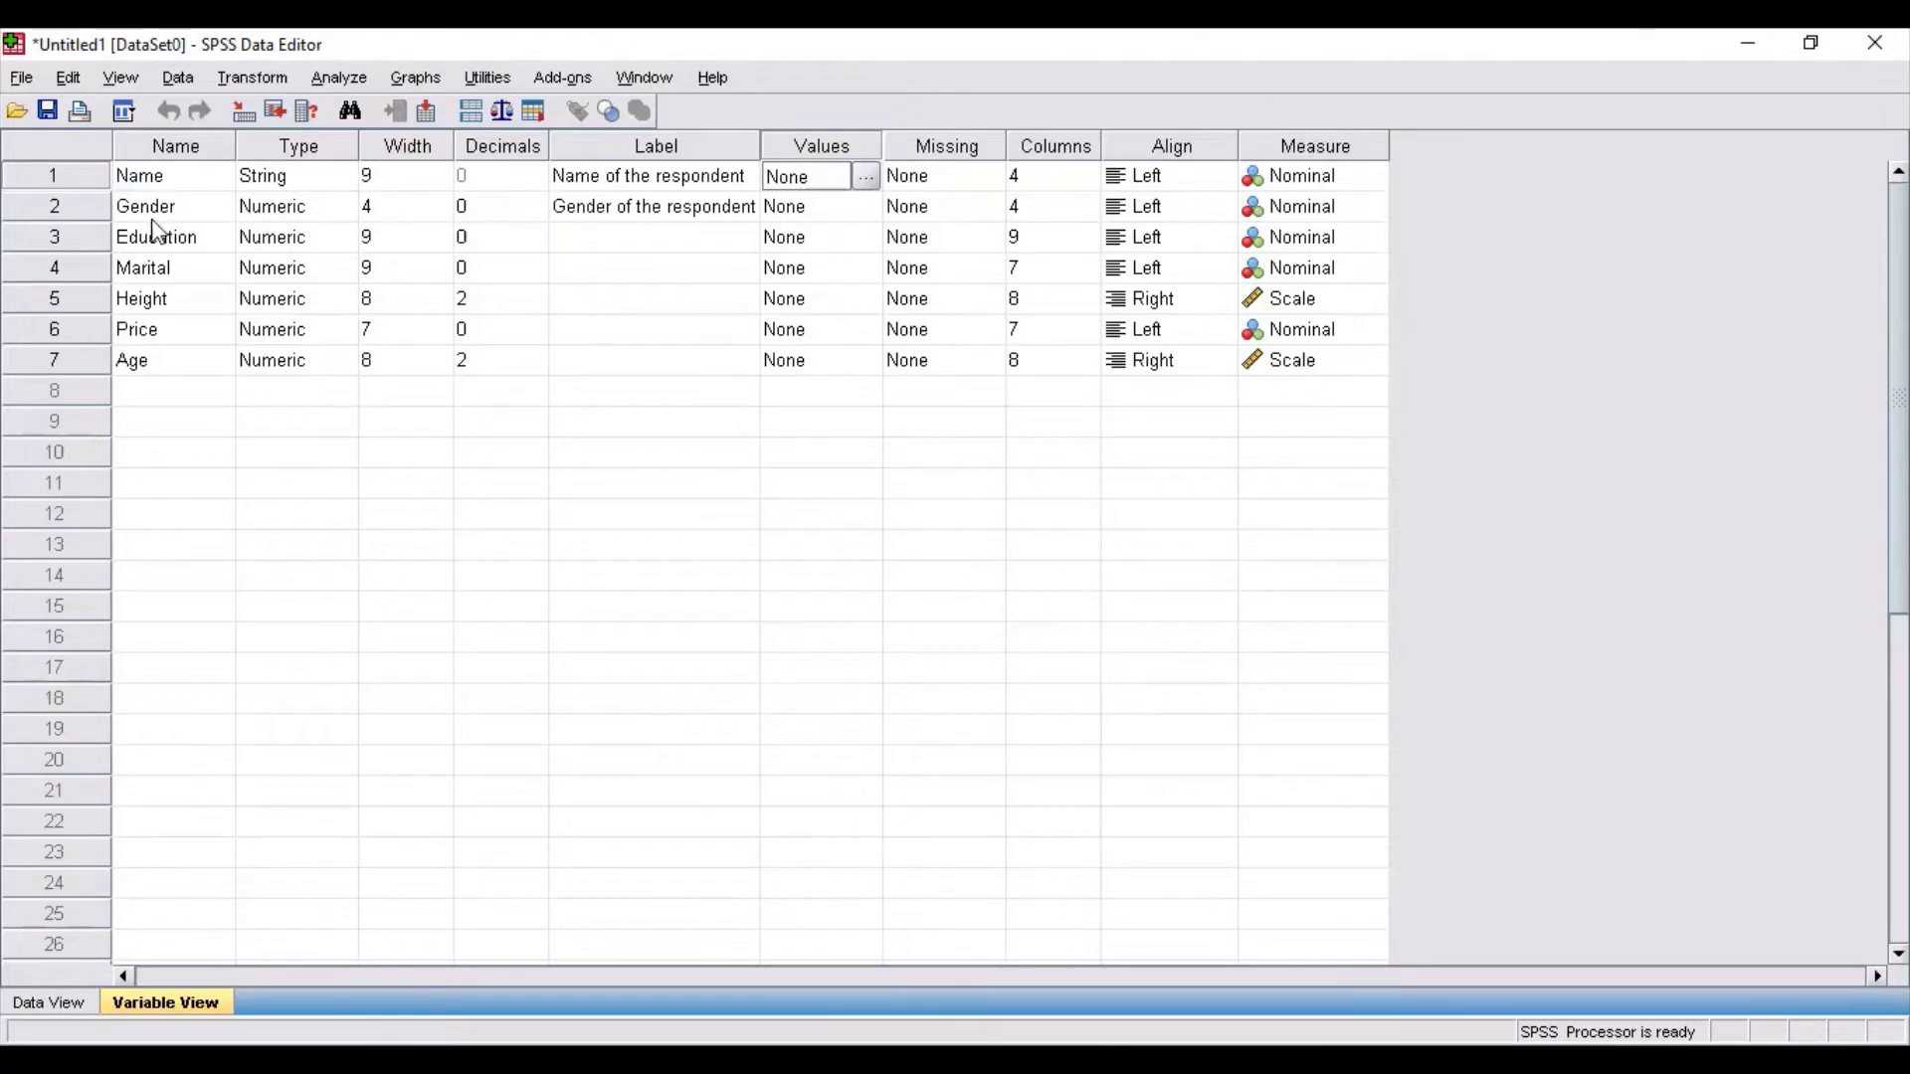
# Define the Gender variable's value labels as 1 = male and 2 = female
pyautogui.click(852, 201)
pyautogui.click(861, 209)
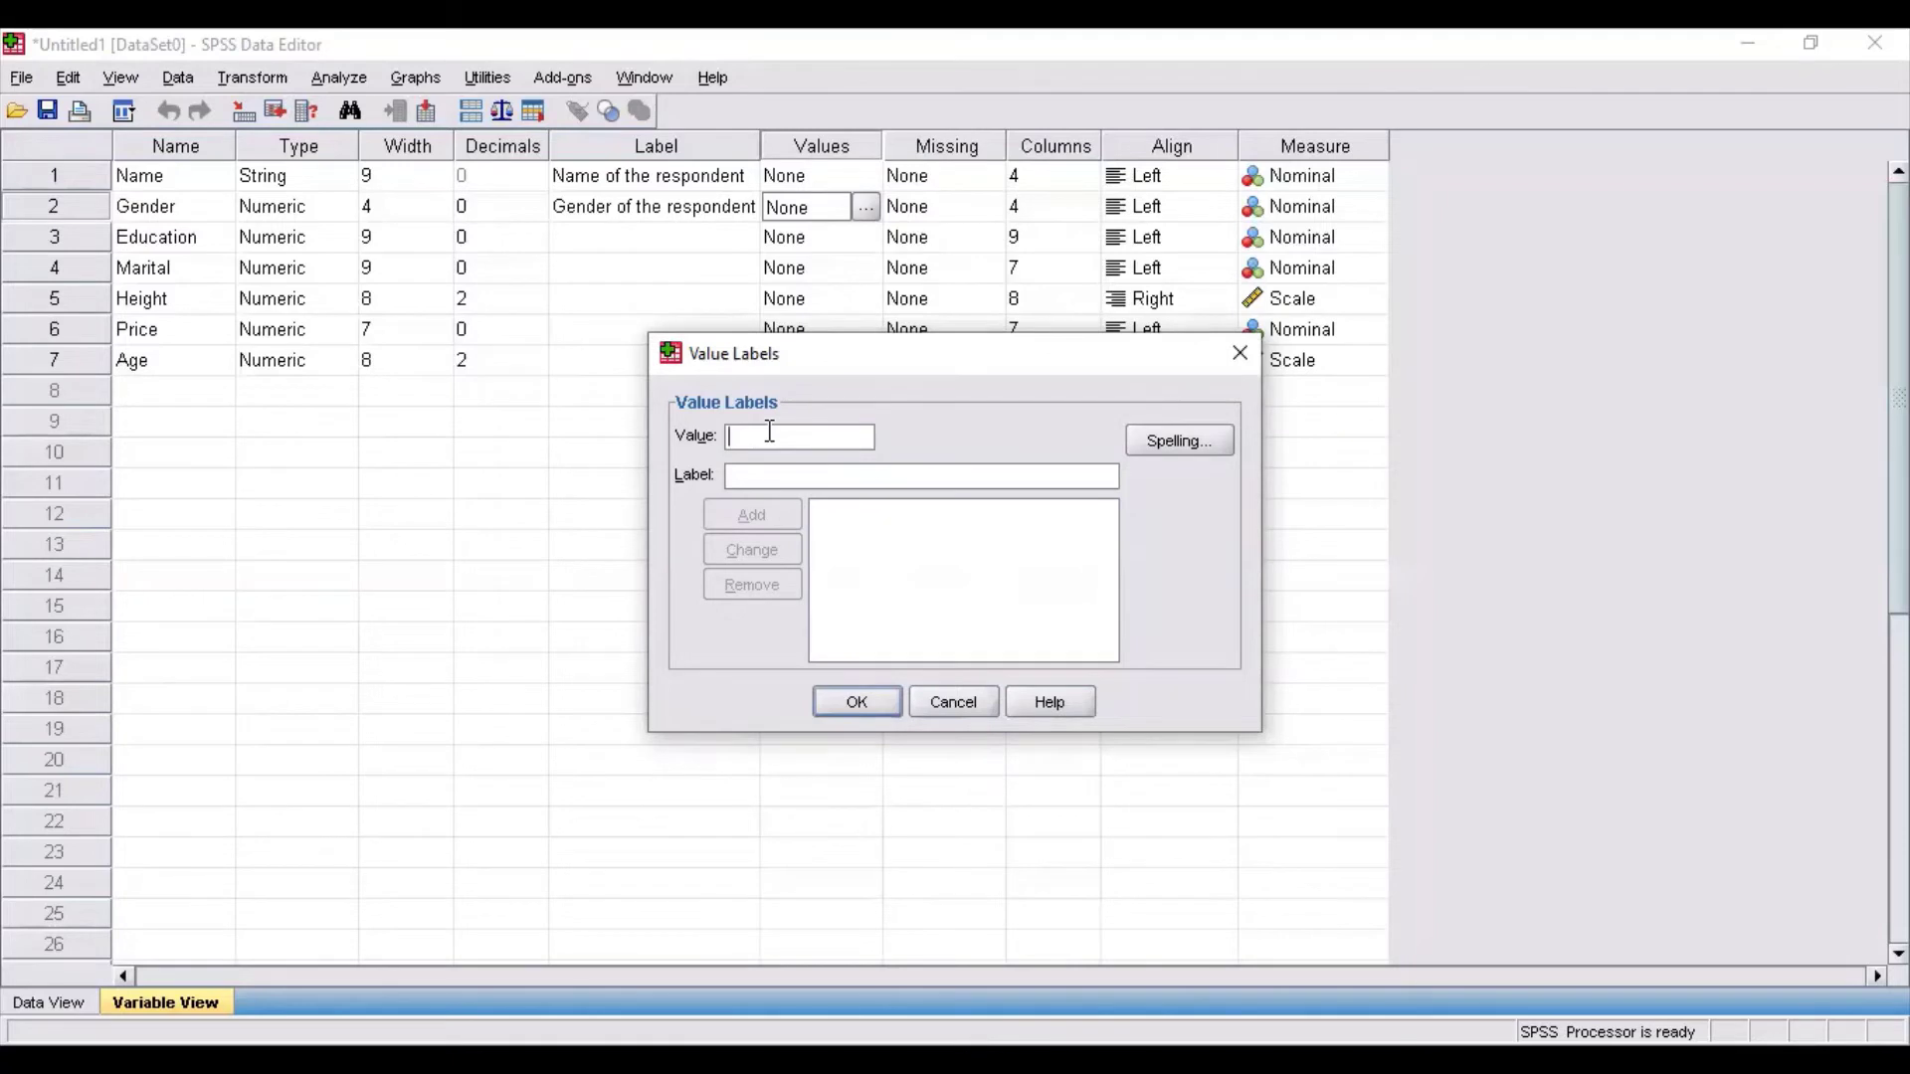
pyautogui.write('1')
pyautogui.click(750, 473)
pyautogui.write('male')
pyautogui.click(760, 515)
pyautogui.write('2')
pyautogui.click(741, 477)
pyautogui.write('female')
pyautogui.click(747, 511)
pyautogui.click(873, 708)
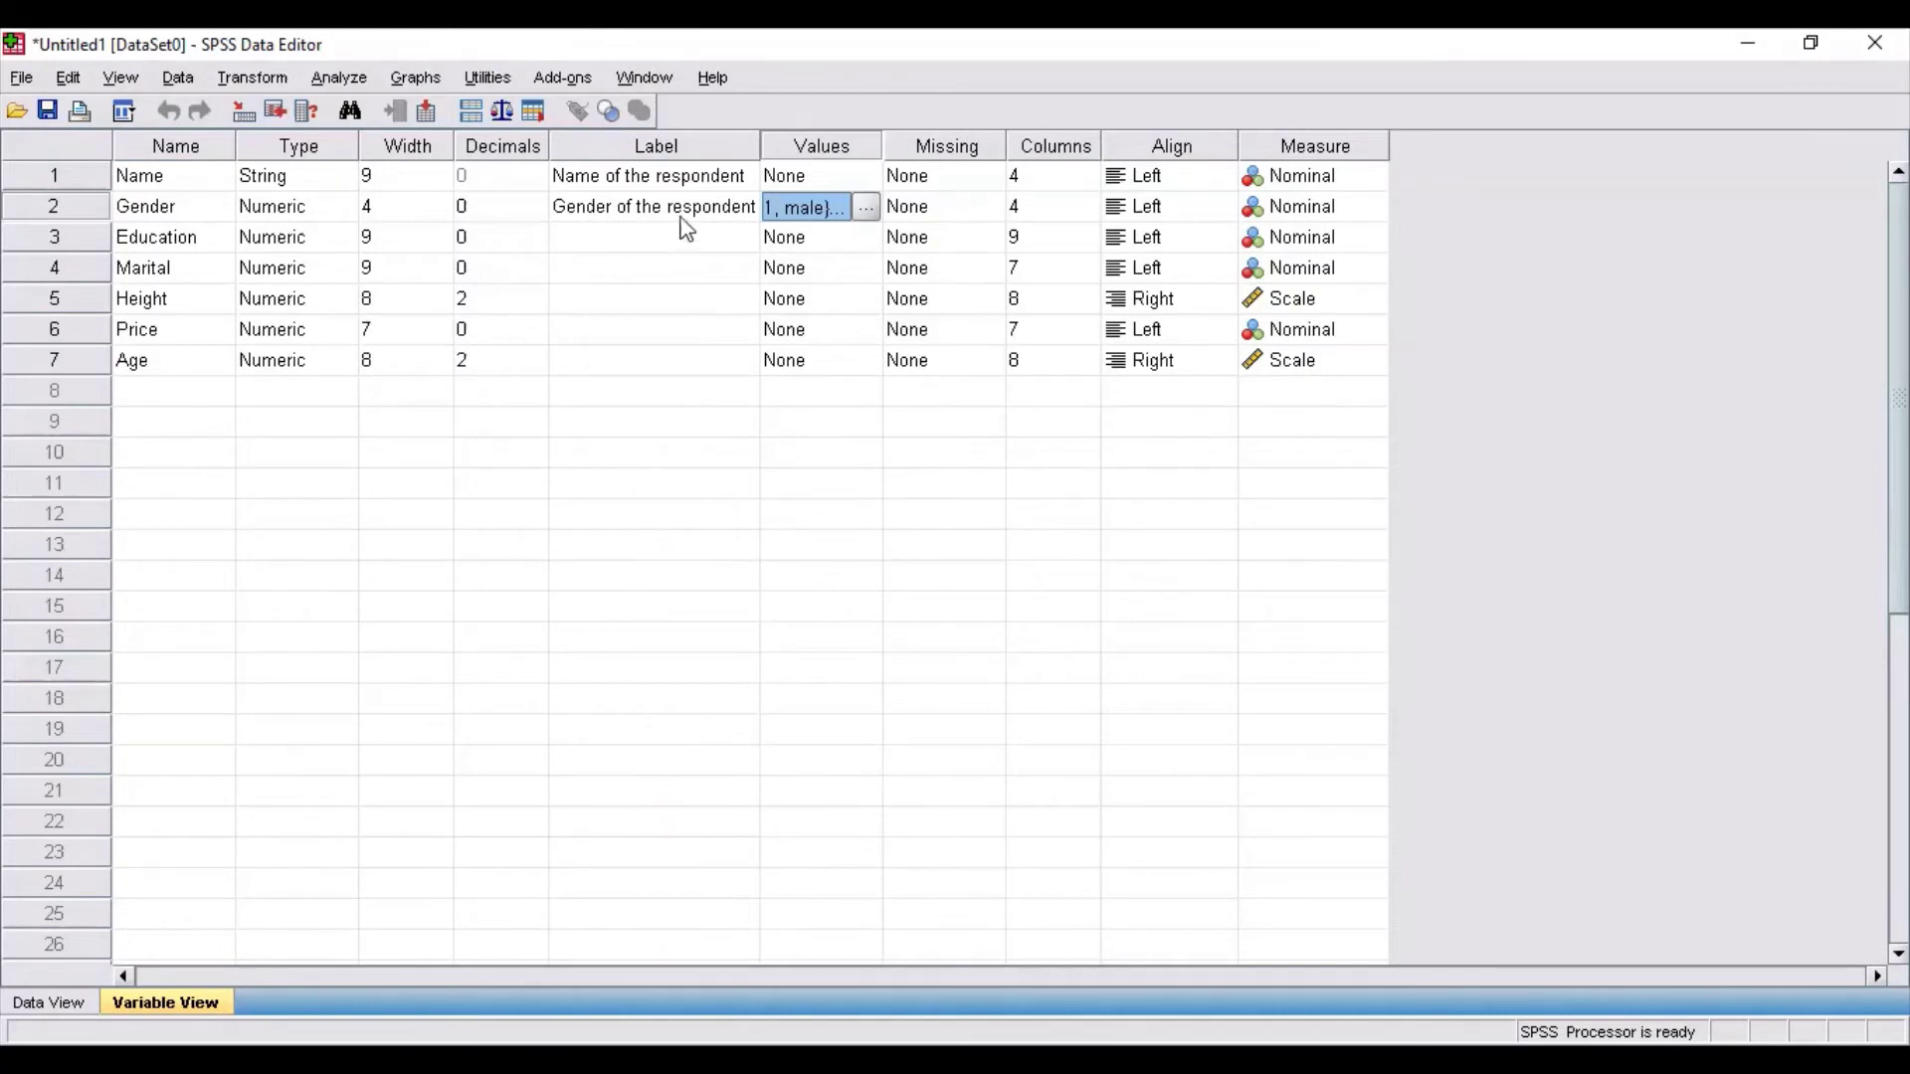
# Add the value labels 1 = illiterate and 2 = primary to the Education variable
pyautogui.click(792, 246)
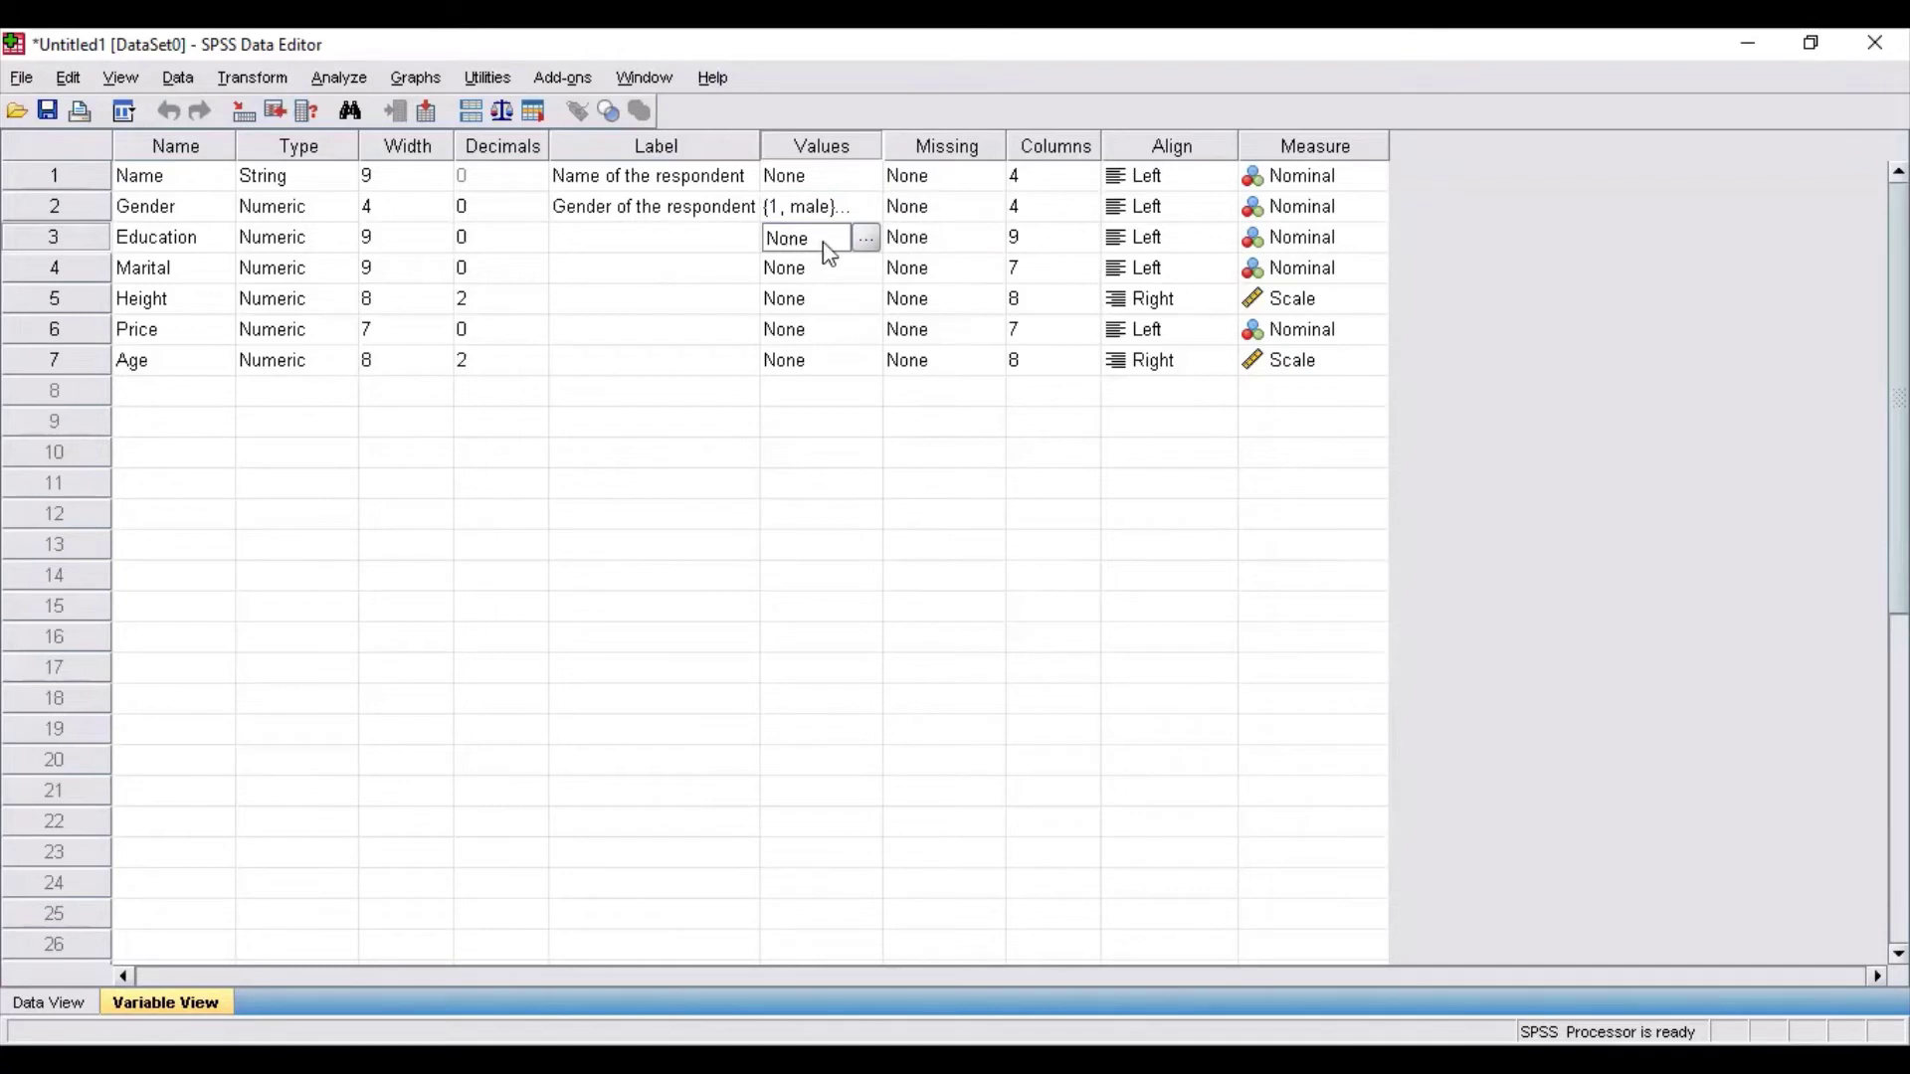
pyautogui.click(866, 239)
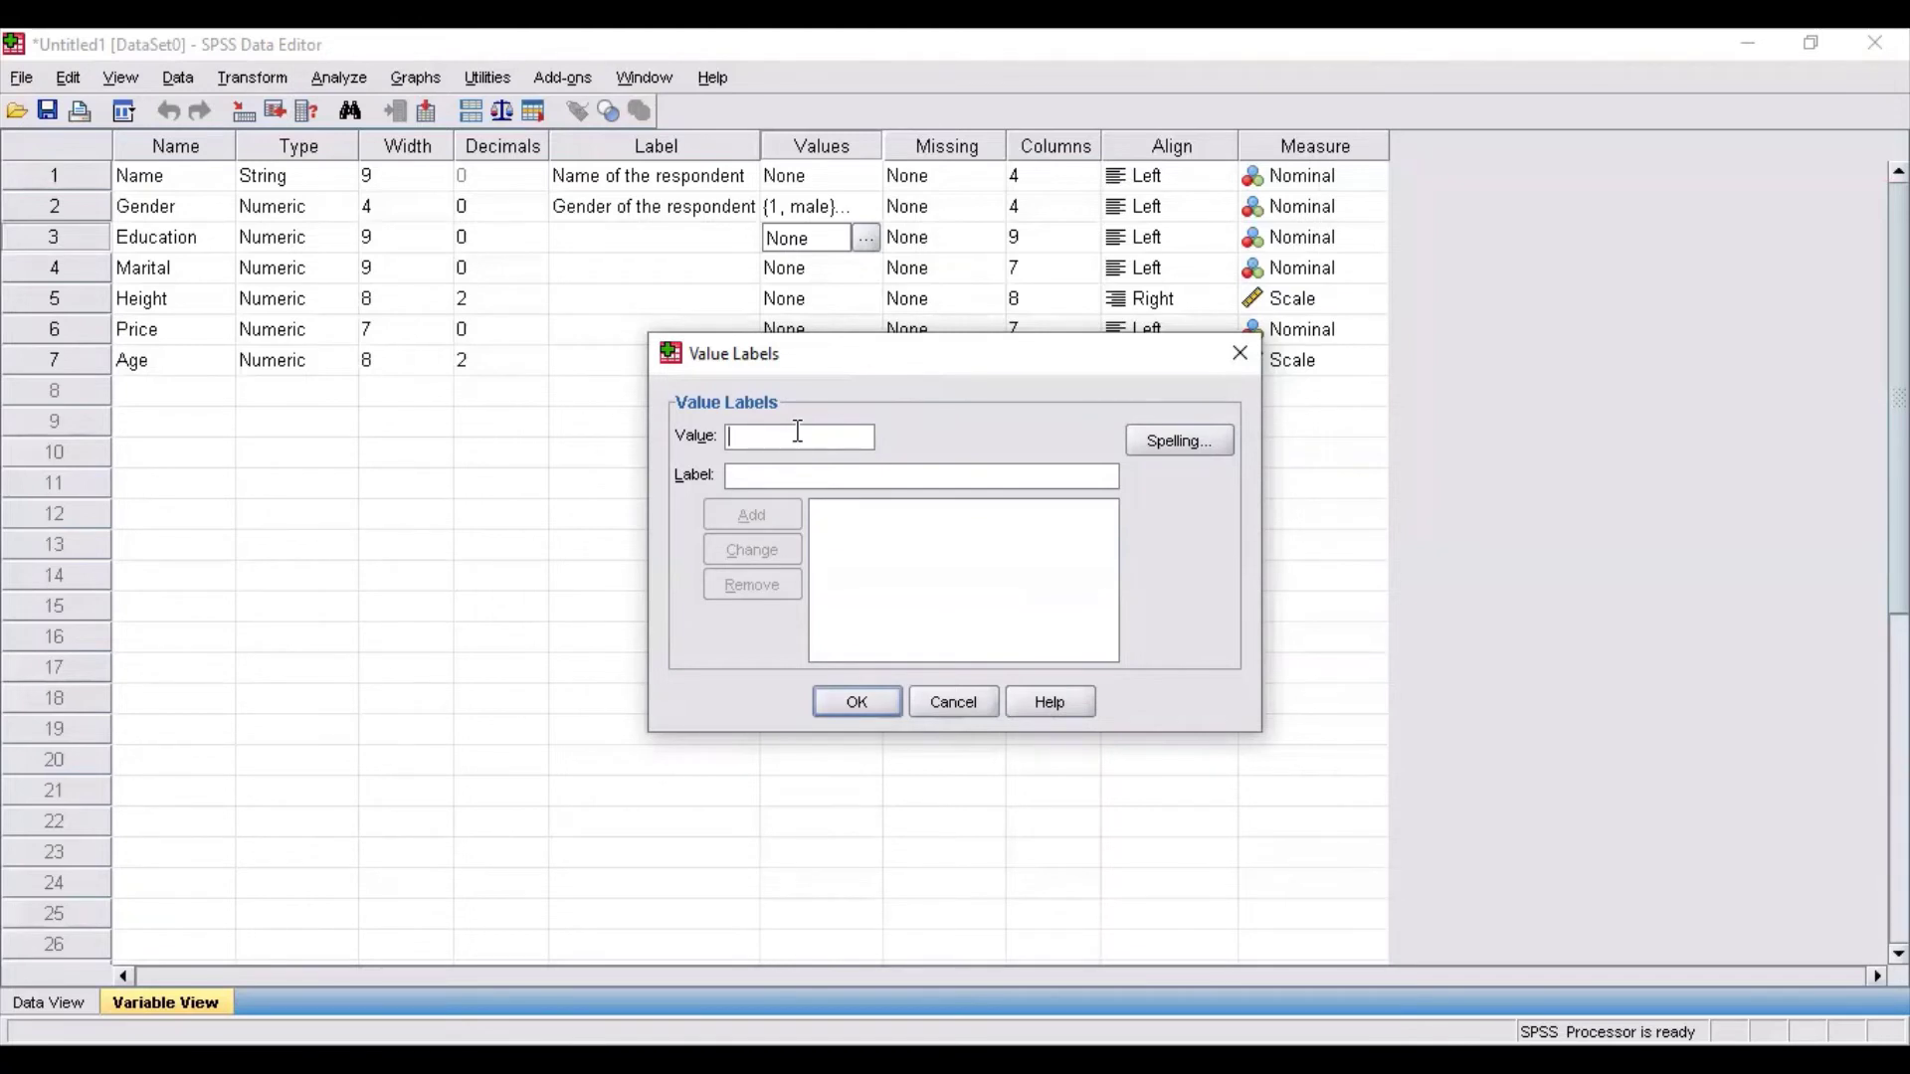
pyautogui.write('1')
pyautogui.click(776, 485)
pyautogui.write('illiterate')
pyautogui.click(755, 517)
pyautogui.write('2')
pyautogui.click(747, 484)
pyautogui.write('primary')
pyautogui.click(756, 514)
# Add the value labels 3 = secondary and 4 = graduate to the Education variable and apply the label set
pyautogui.write('3')
pyautogui.click(747, 467)
pyautogui.write('secon')
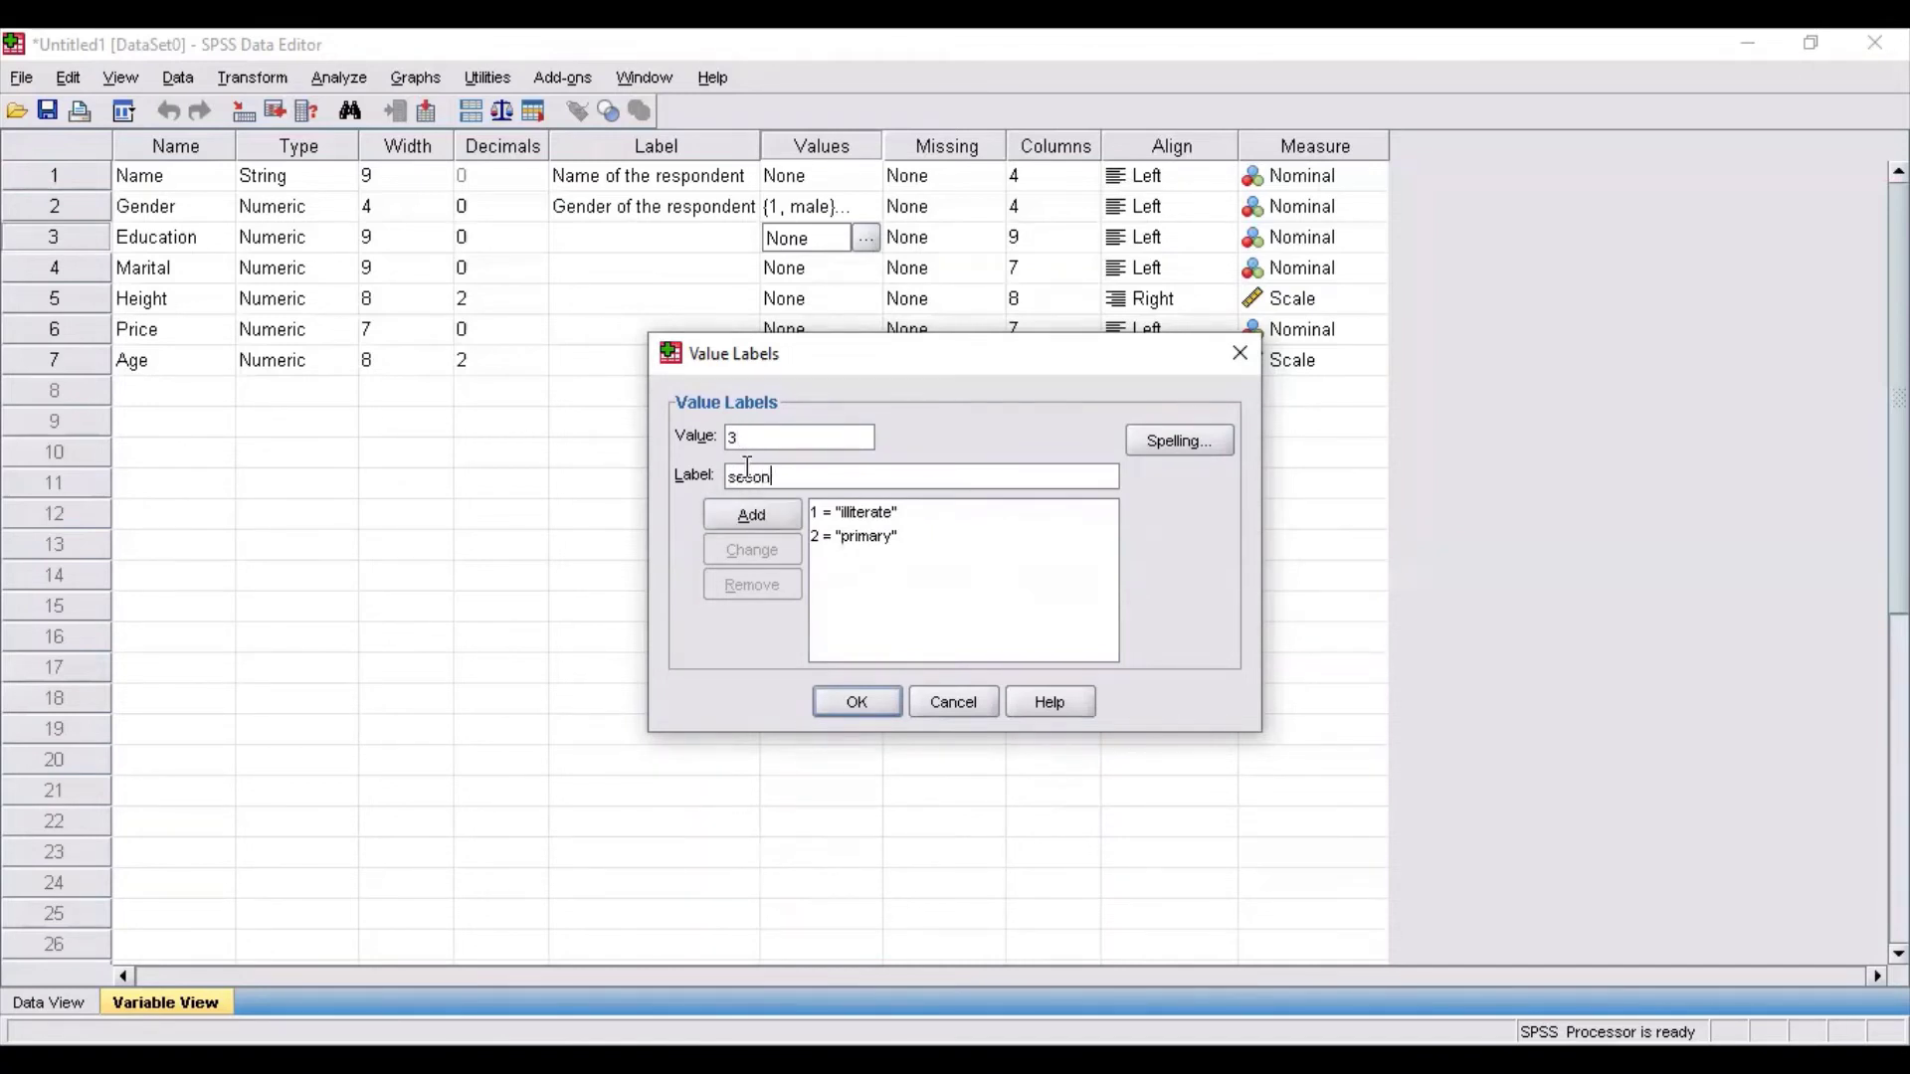
pyautogui.write('dary')
pyautogui.click(750, 515)
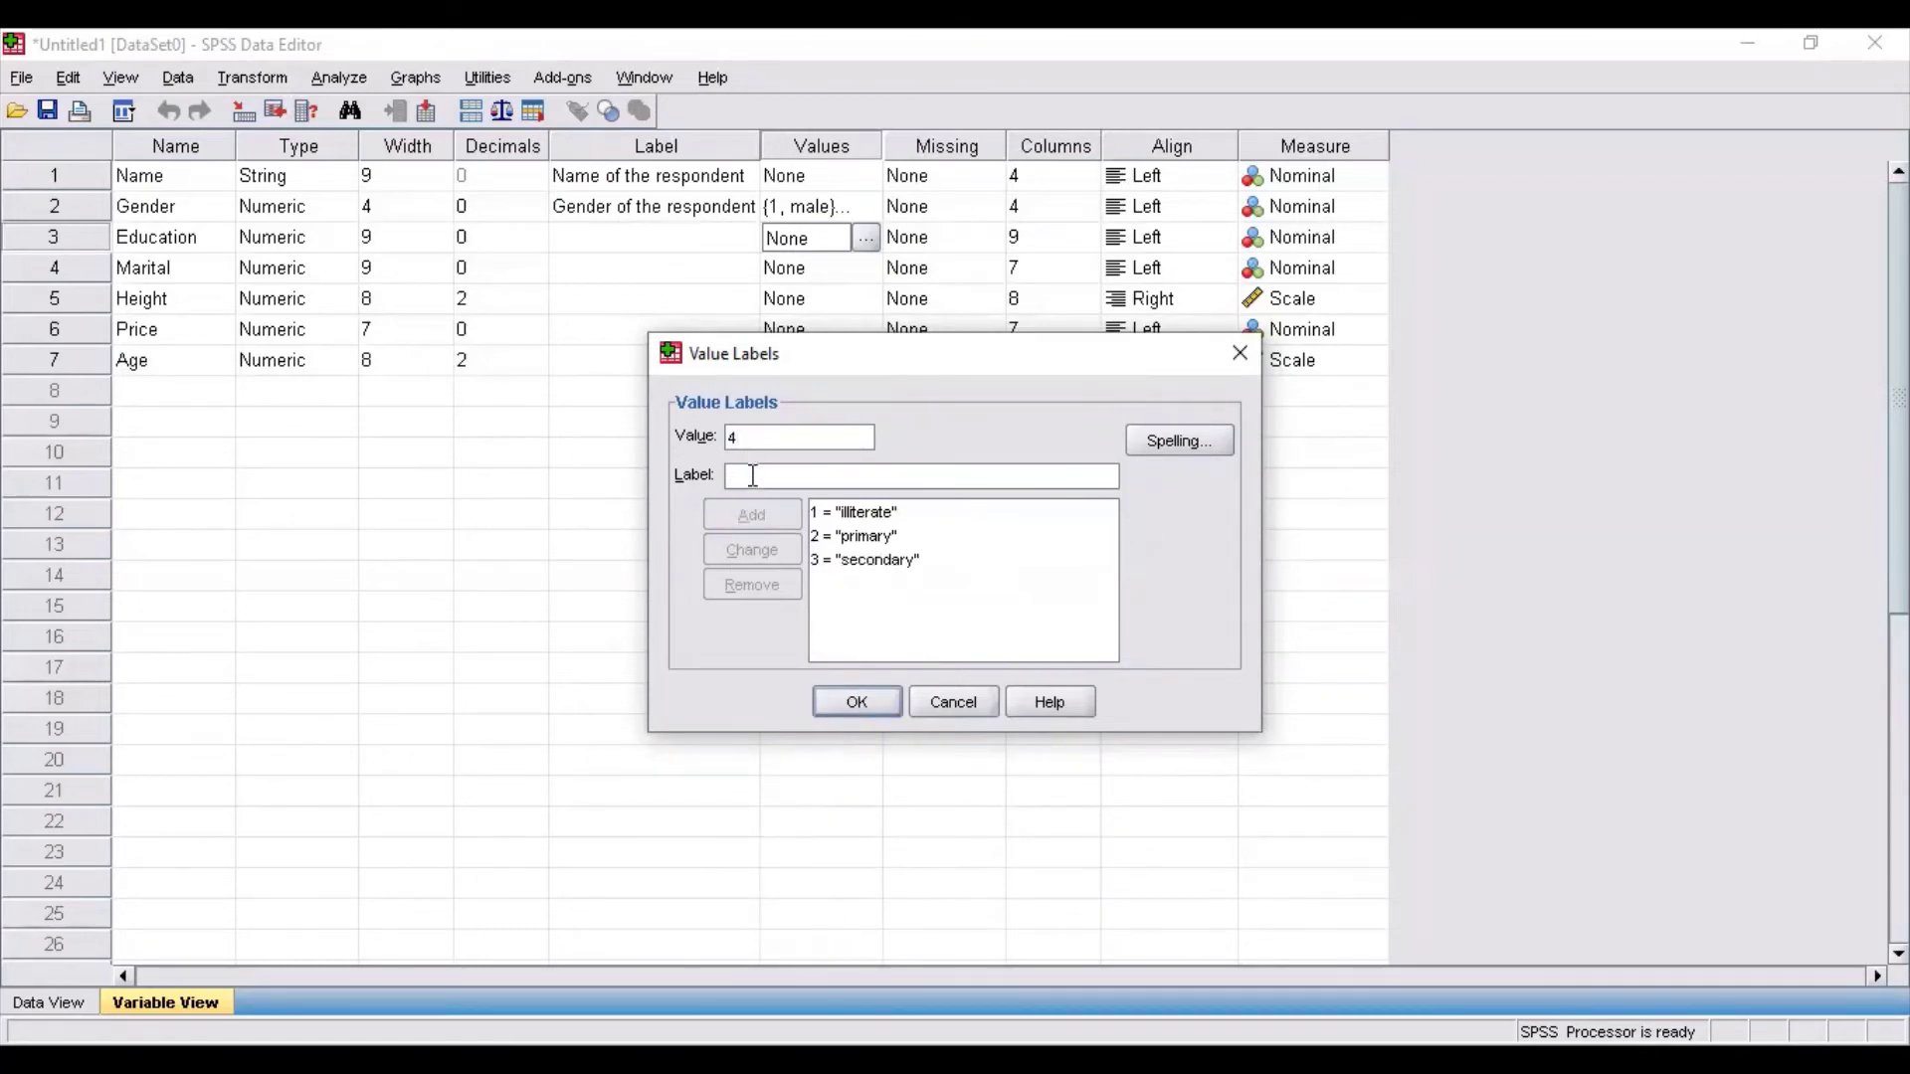
pyautogui.write('graduate')
pyautogui.click(767, 515)
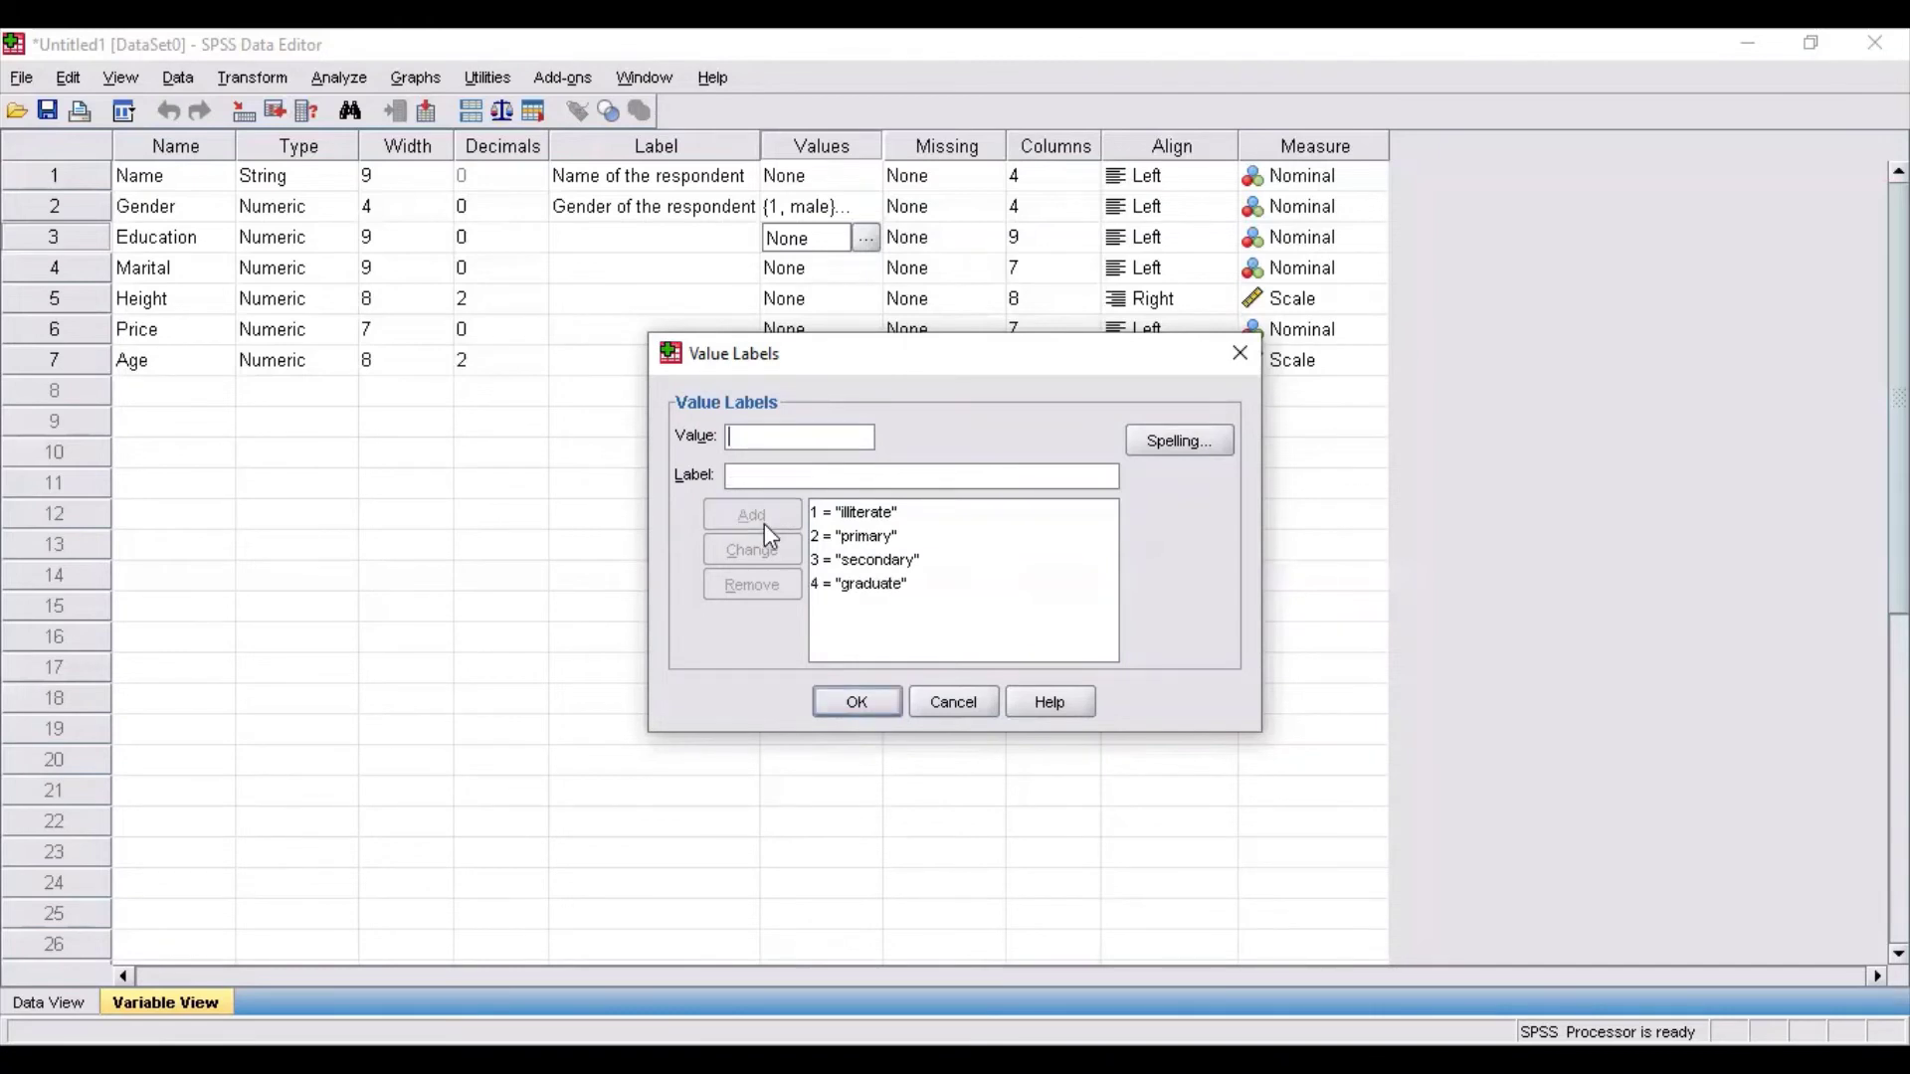
pyautogui.click(856, 702)
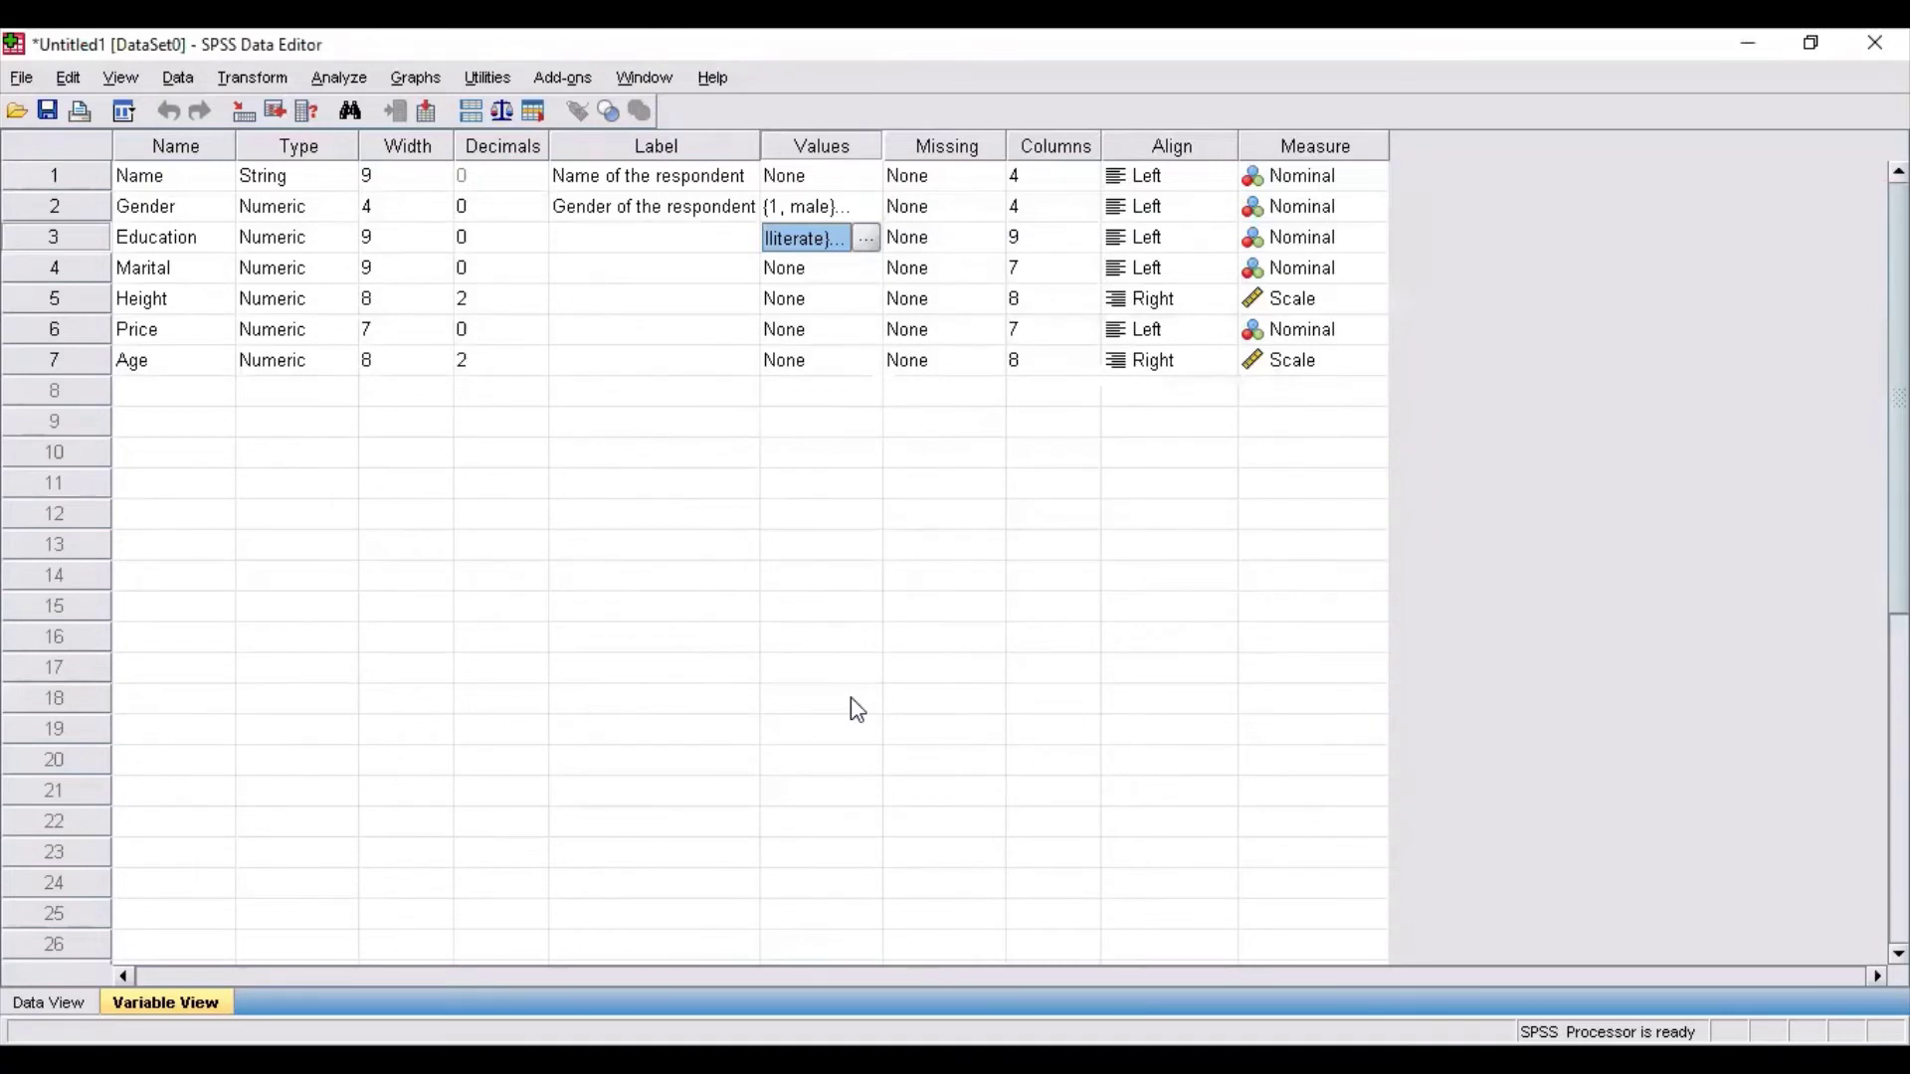
# Define the Marital variable's value labels as 1 = married and 2 = unmarried
pyautogui.click(821, 270)
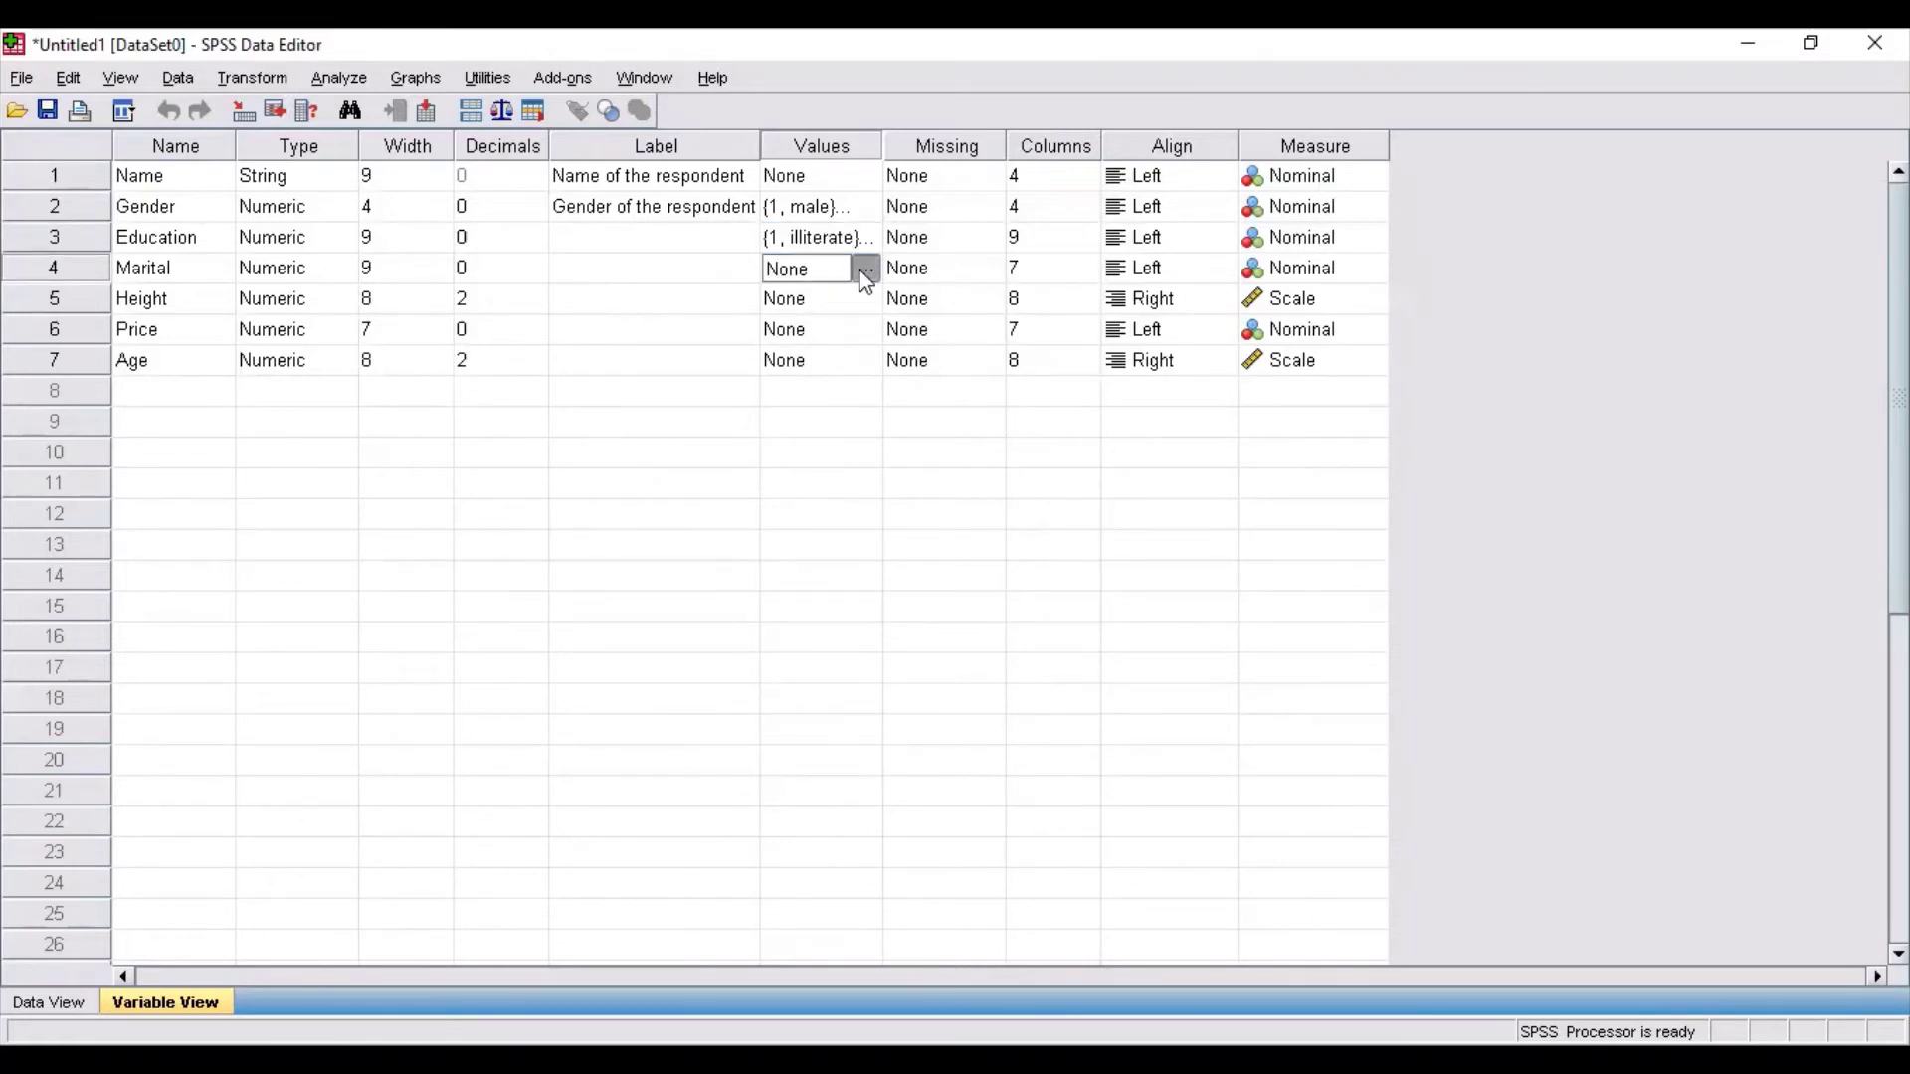
pyautogui.click(866, 271)
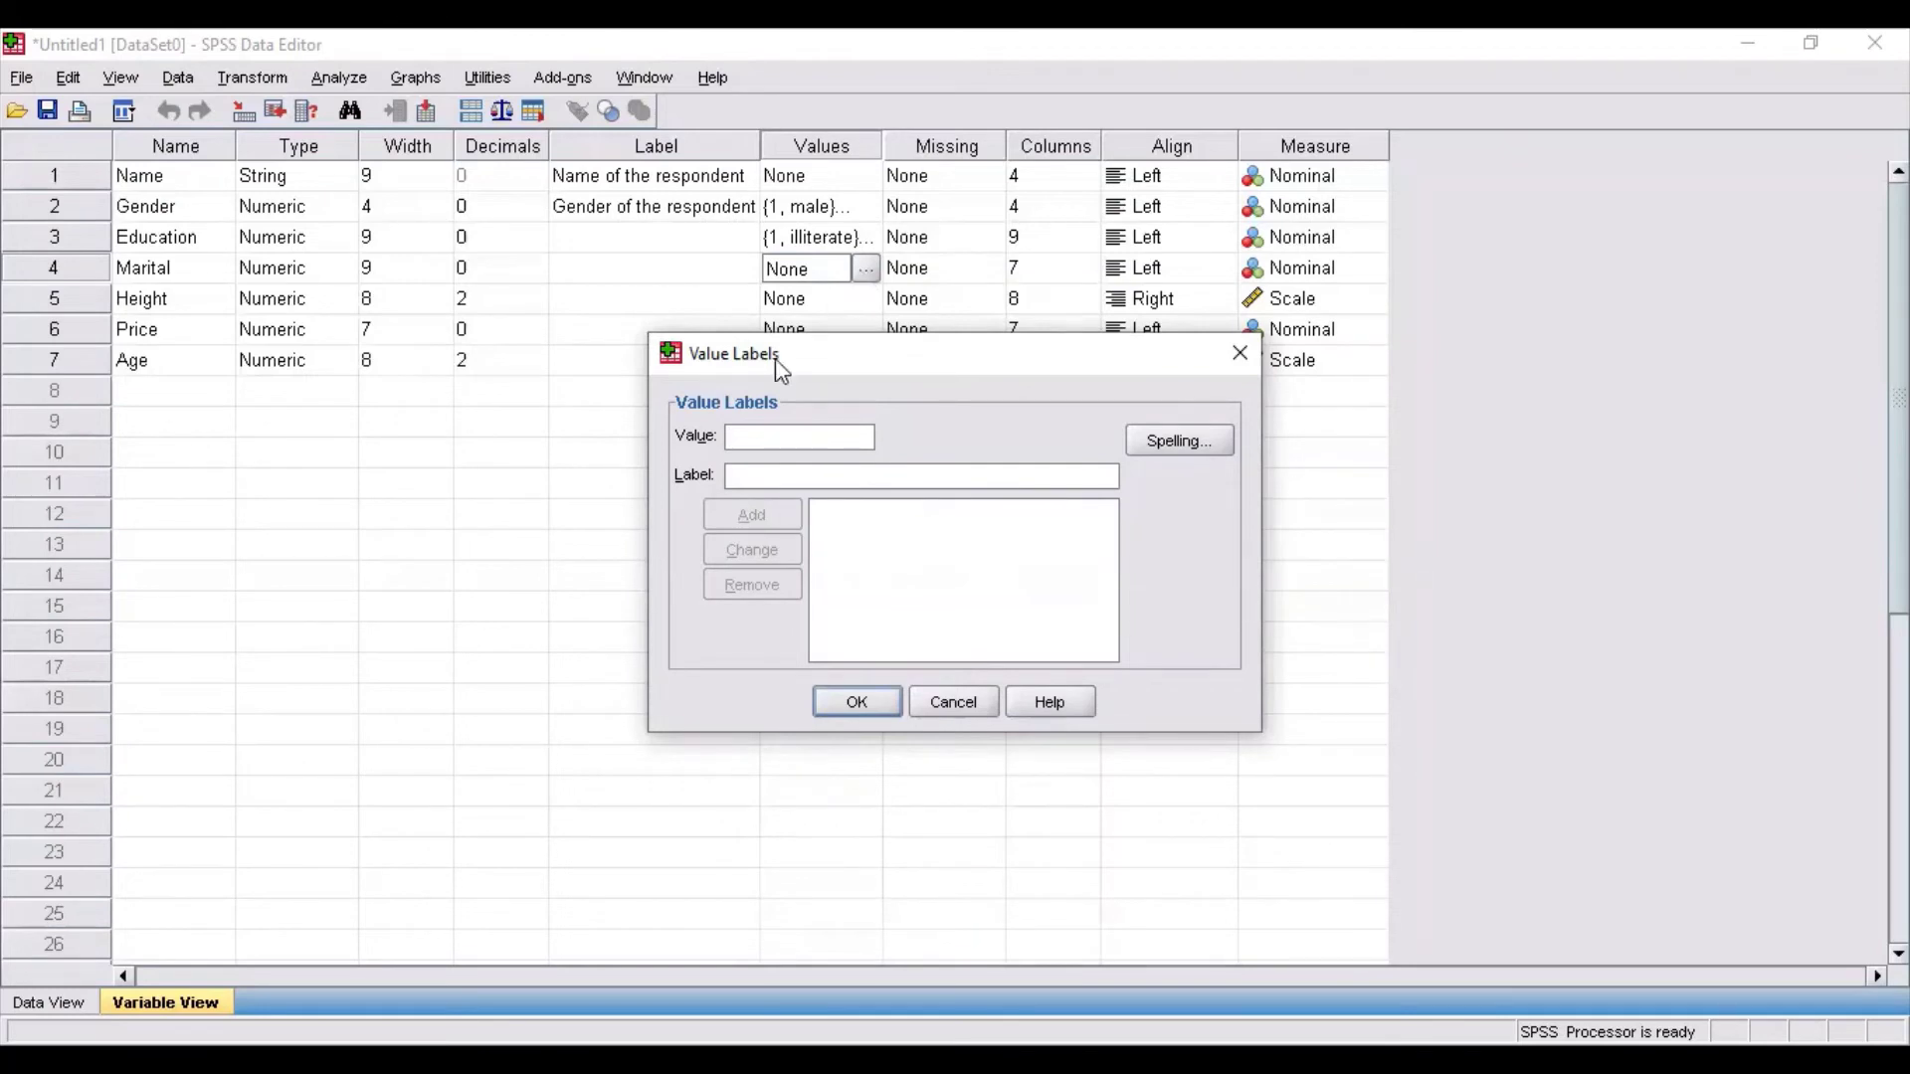
pyautogui.write('1')
pyautogui.click(753, 467)
pyautogui.write('married')
pyautogui.click(755, 513)
pyautogui.click(764, 439)
pyautogui.write('2')
pyautogui.click(756, 472)
pyautogui.write('unmarried')
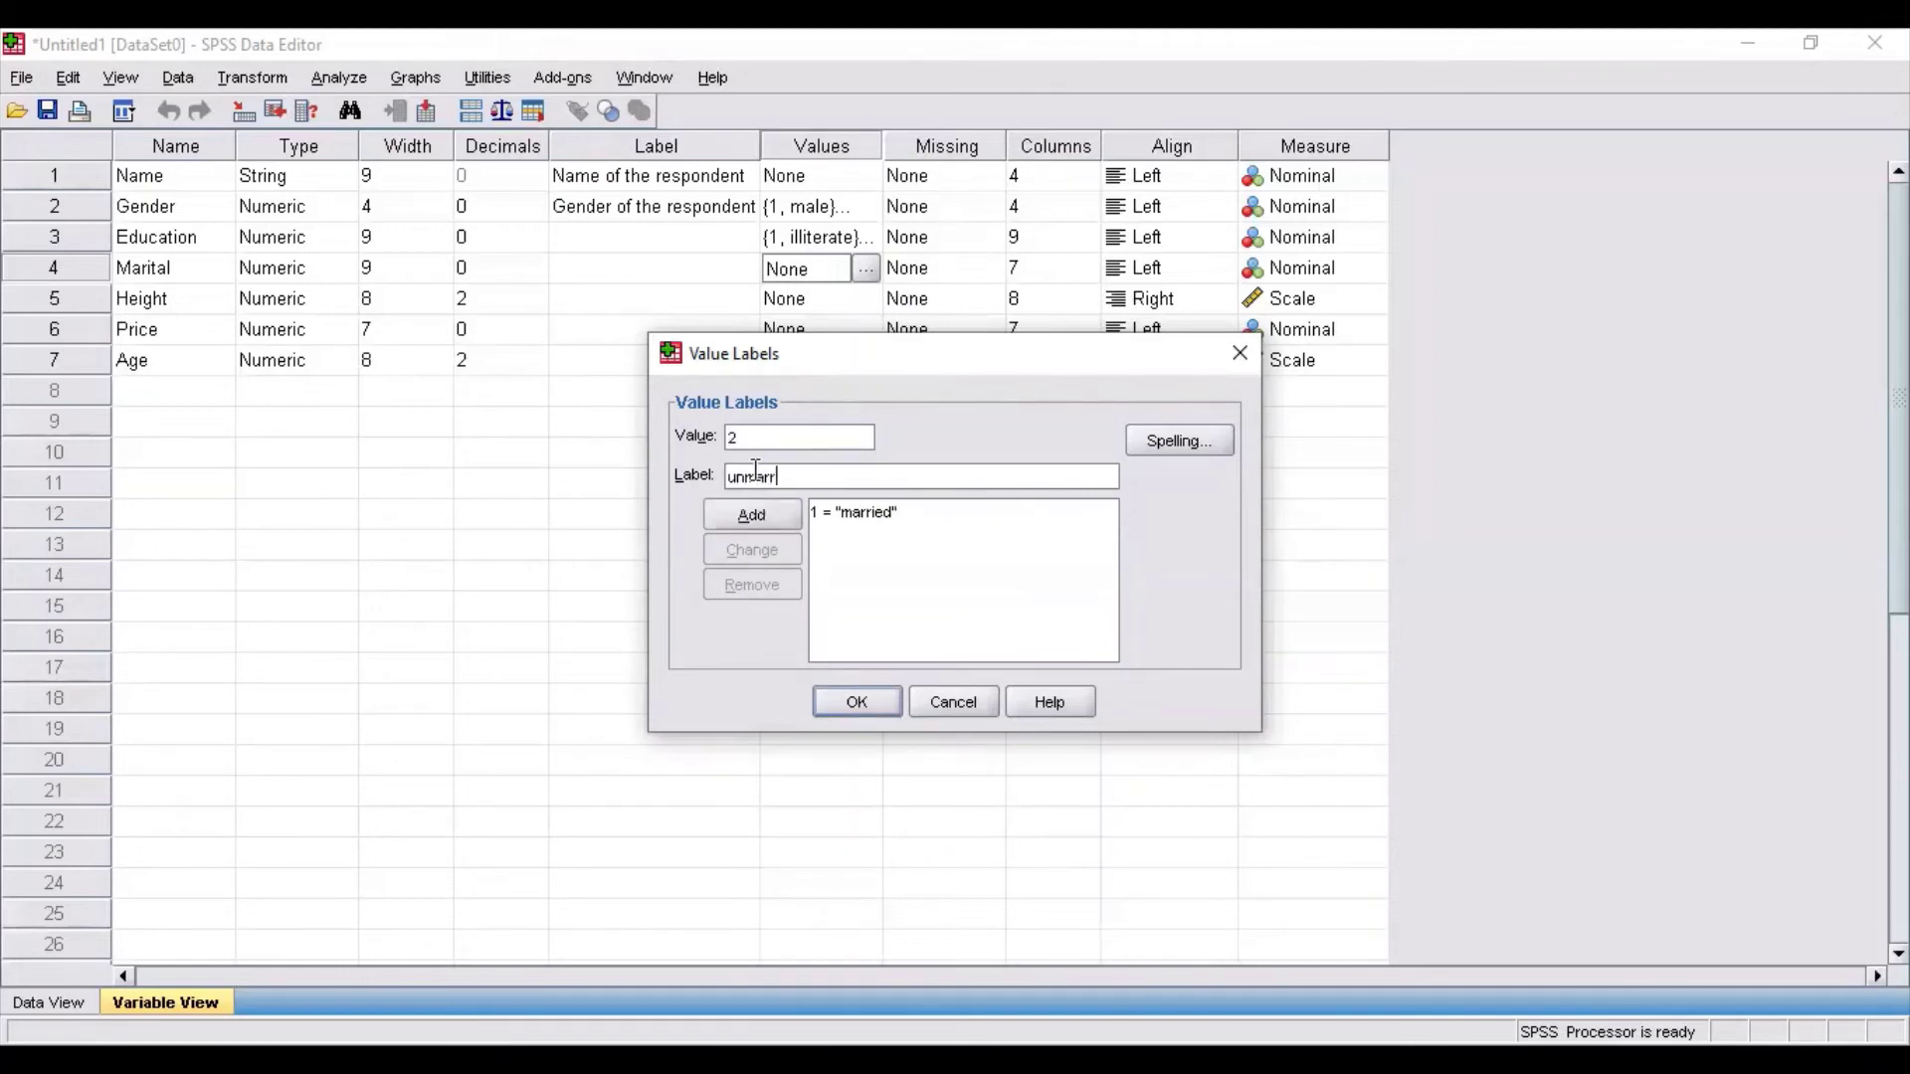
pyautogui.click(752, 515)
pyautogui.click(855, 703)
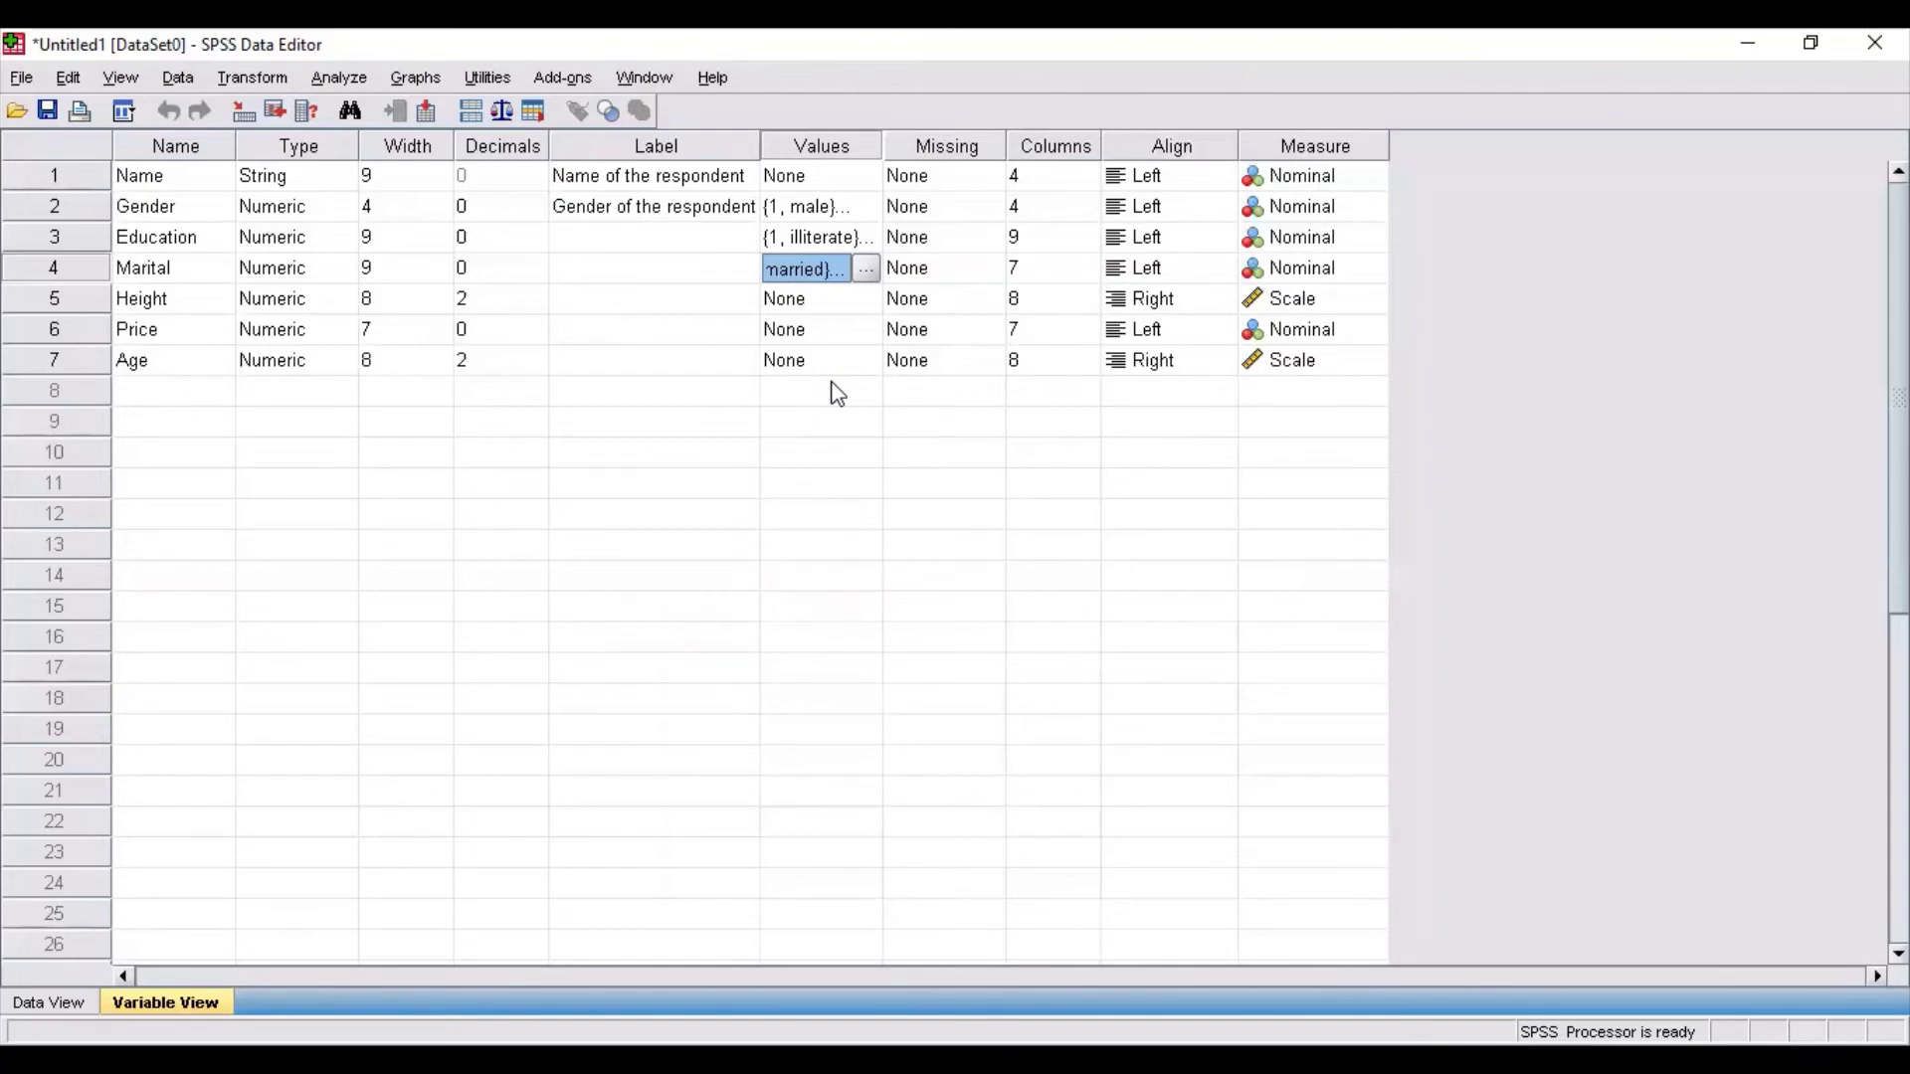
# Check the missing-values settings of the Name variable without changing them
pyautogui.click(969, 176)
pyautogui.click(989, 185)
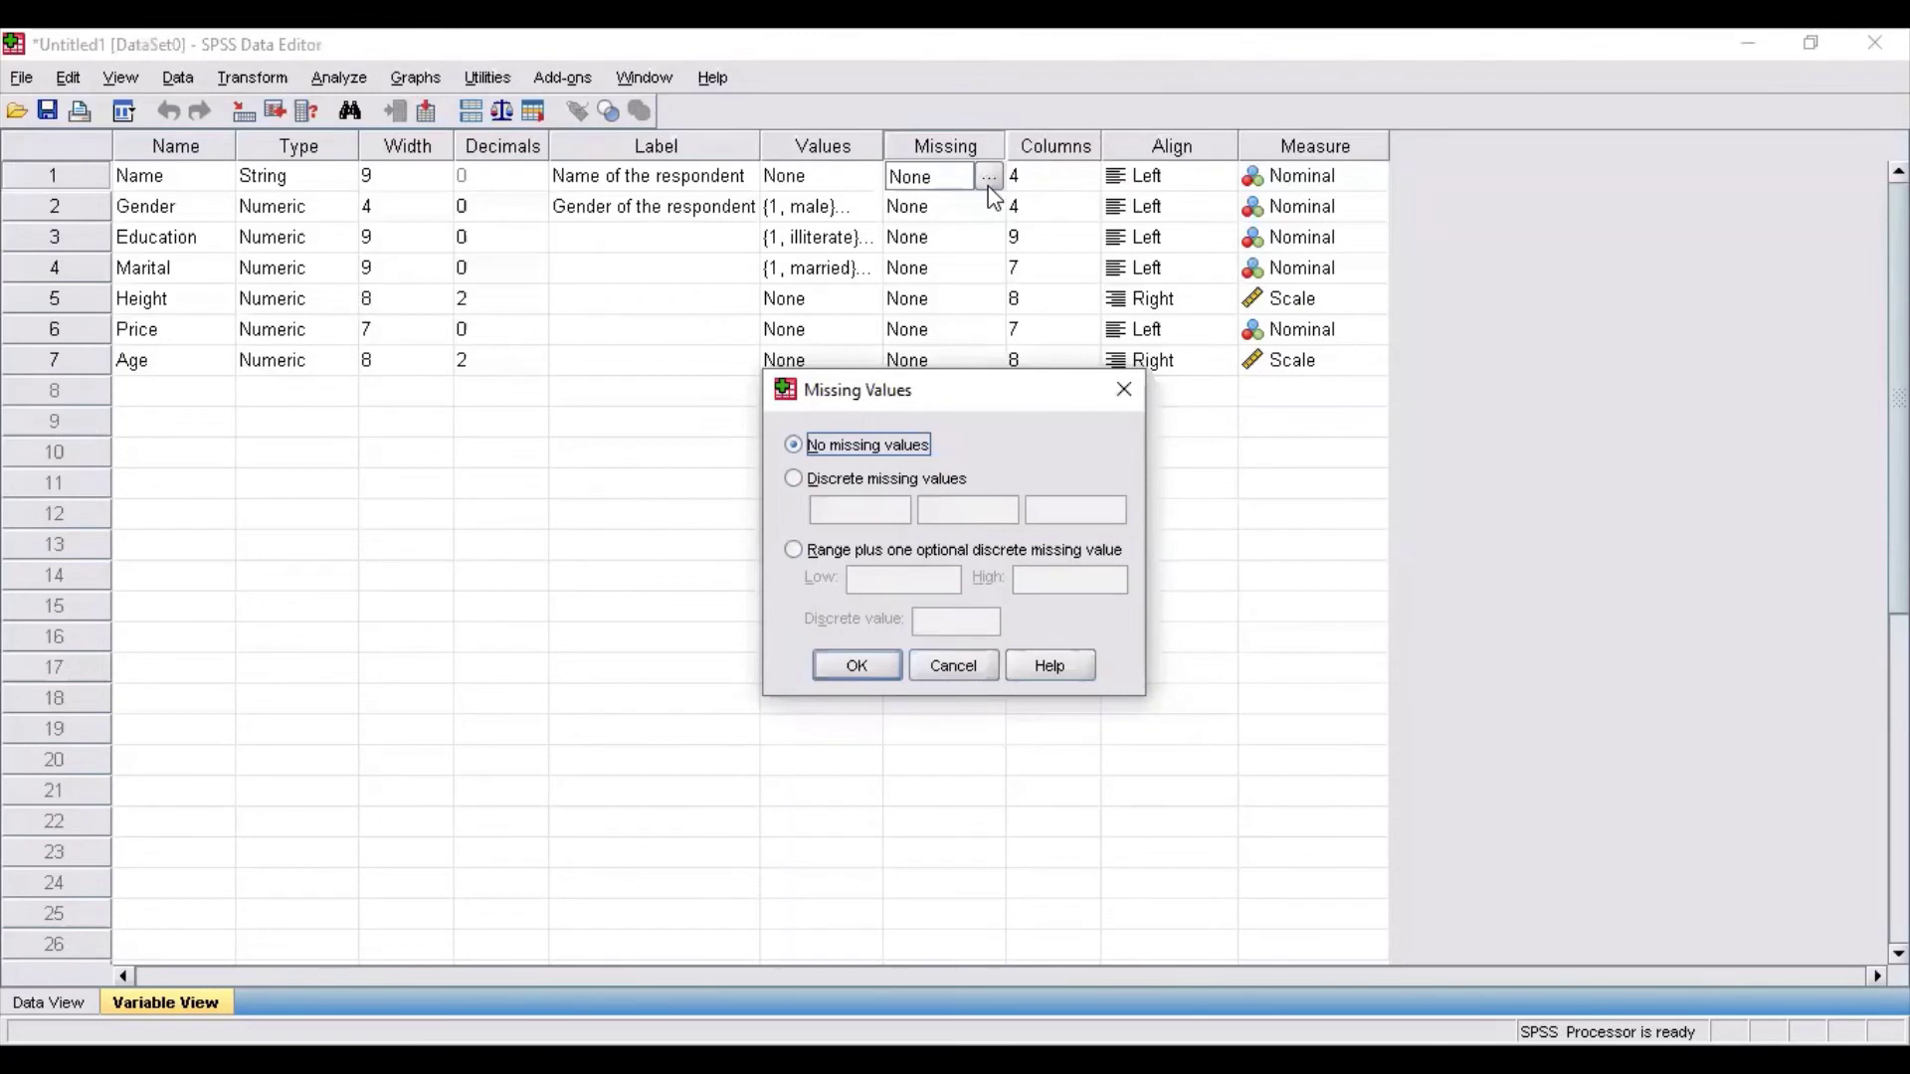
pyautogui.click(1123, 396)
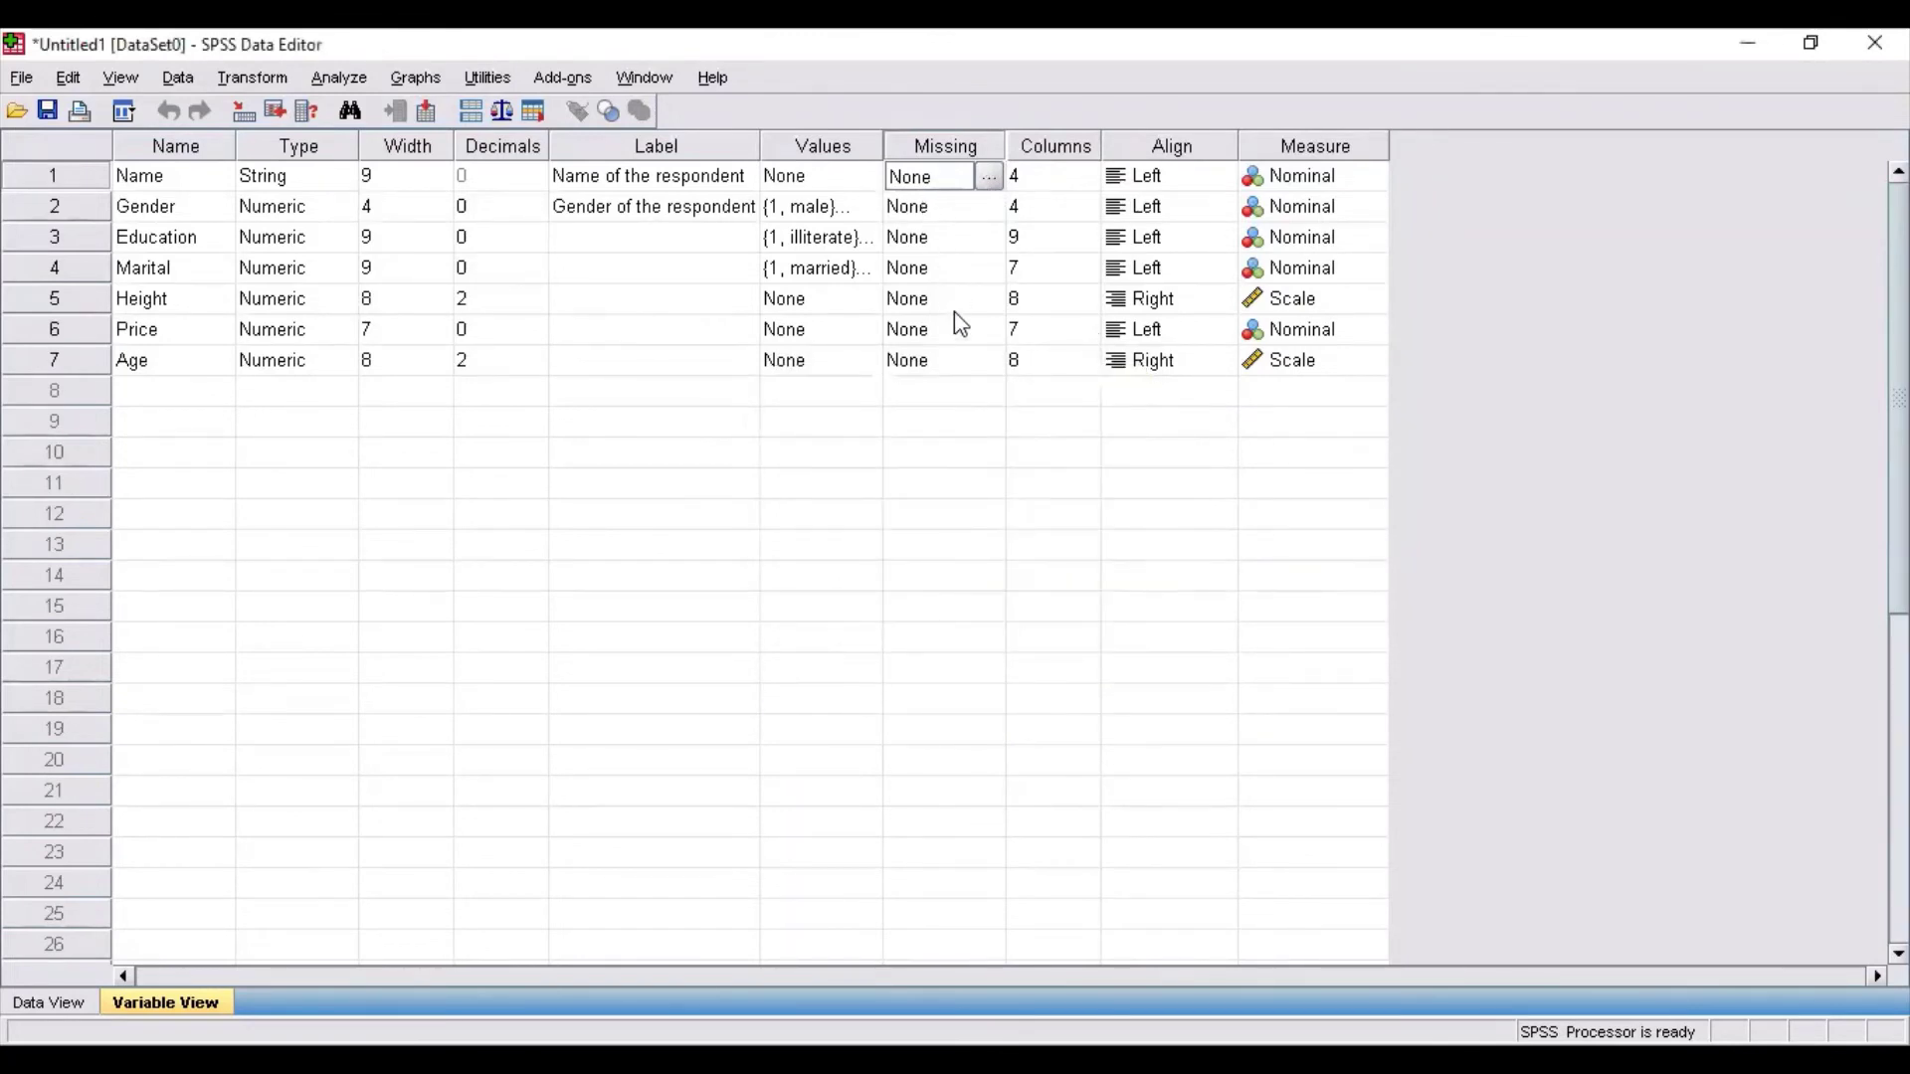
# Increase the Name variable's column setting, and narrow its column in the data grid to a width of 7
pyautogui.click(1089, 177)
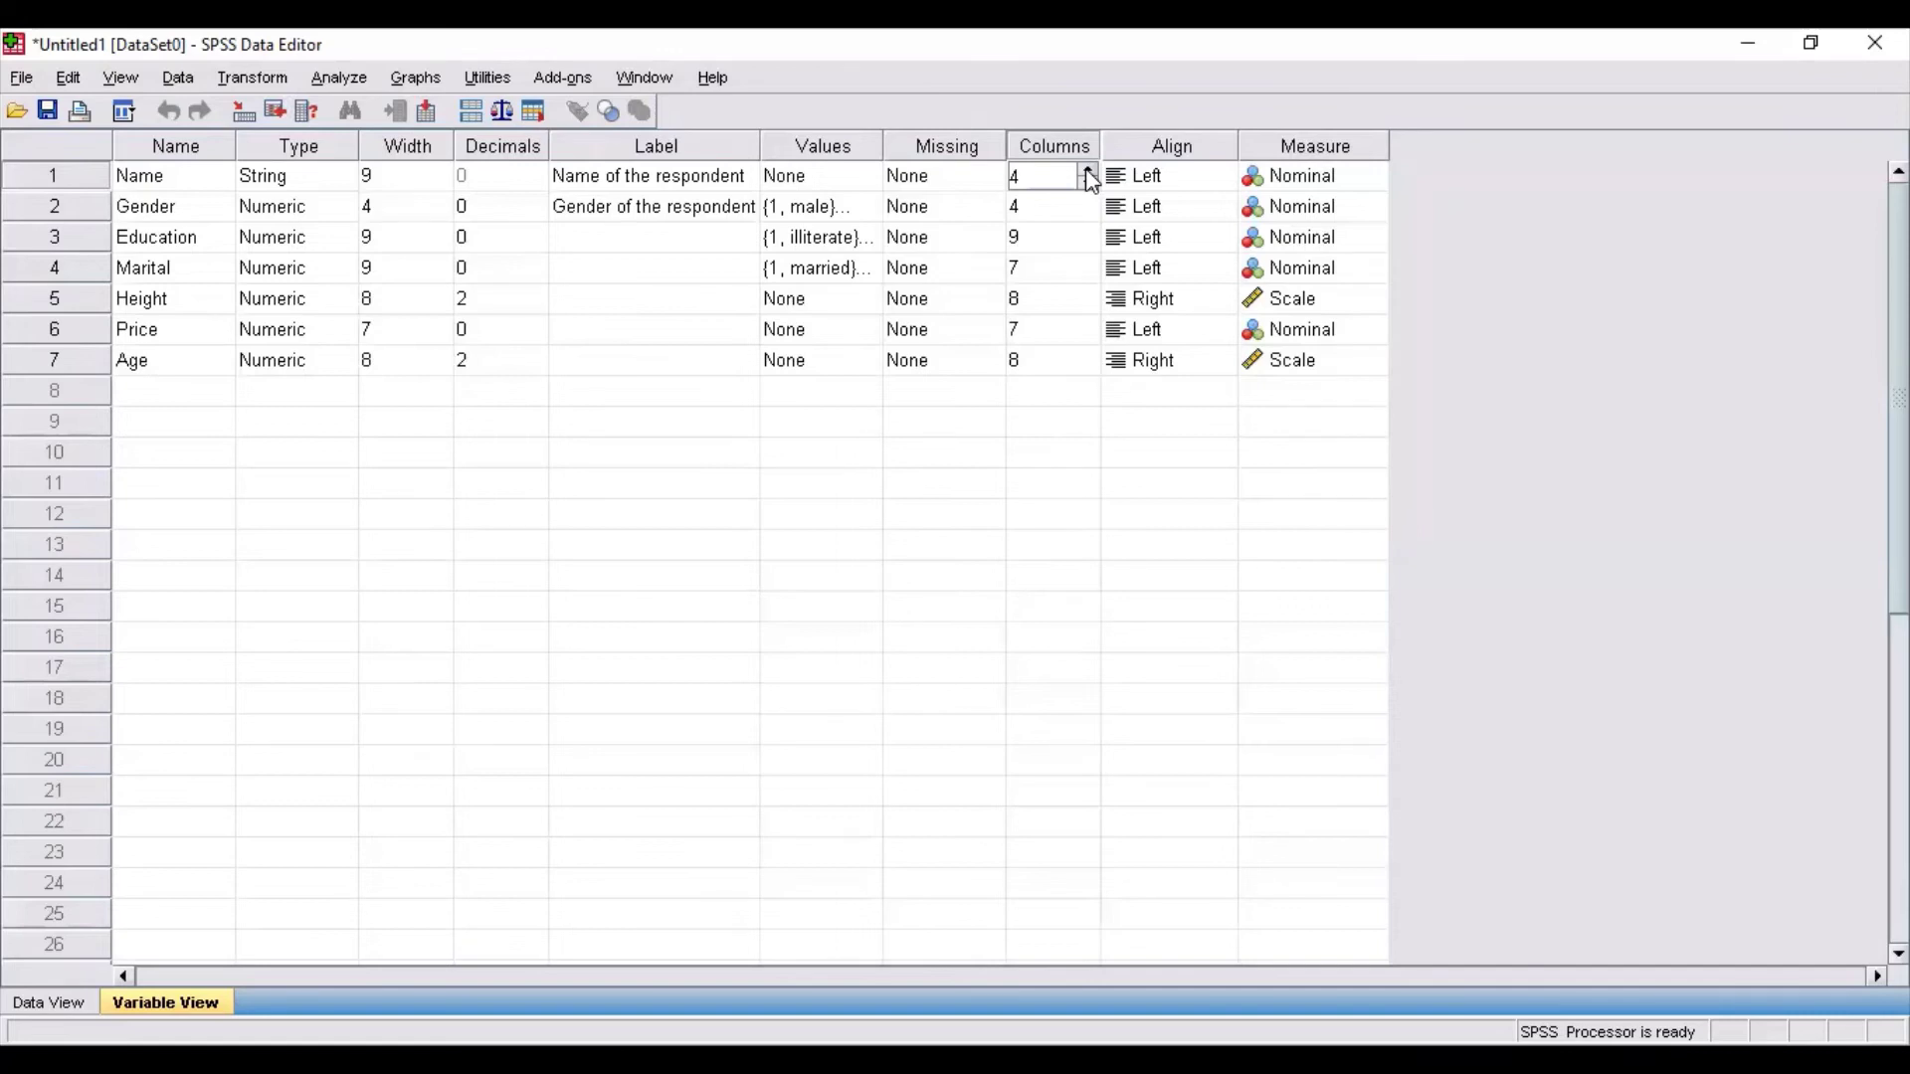
pyautogui.moveTo(1089, 172); pyautogui.dragTo(1089, 172)
pyautogui.click(47, 1003)
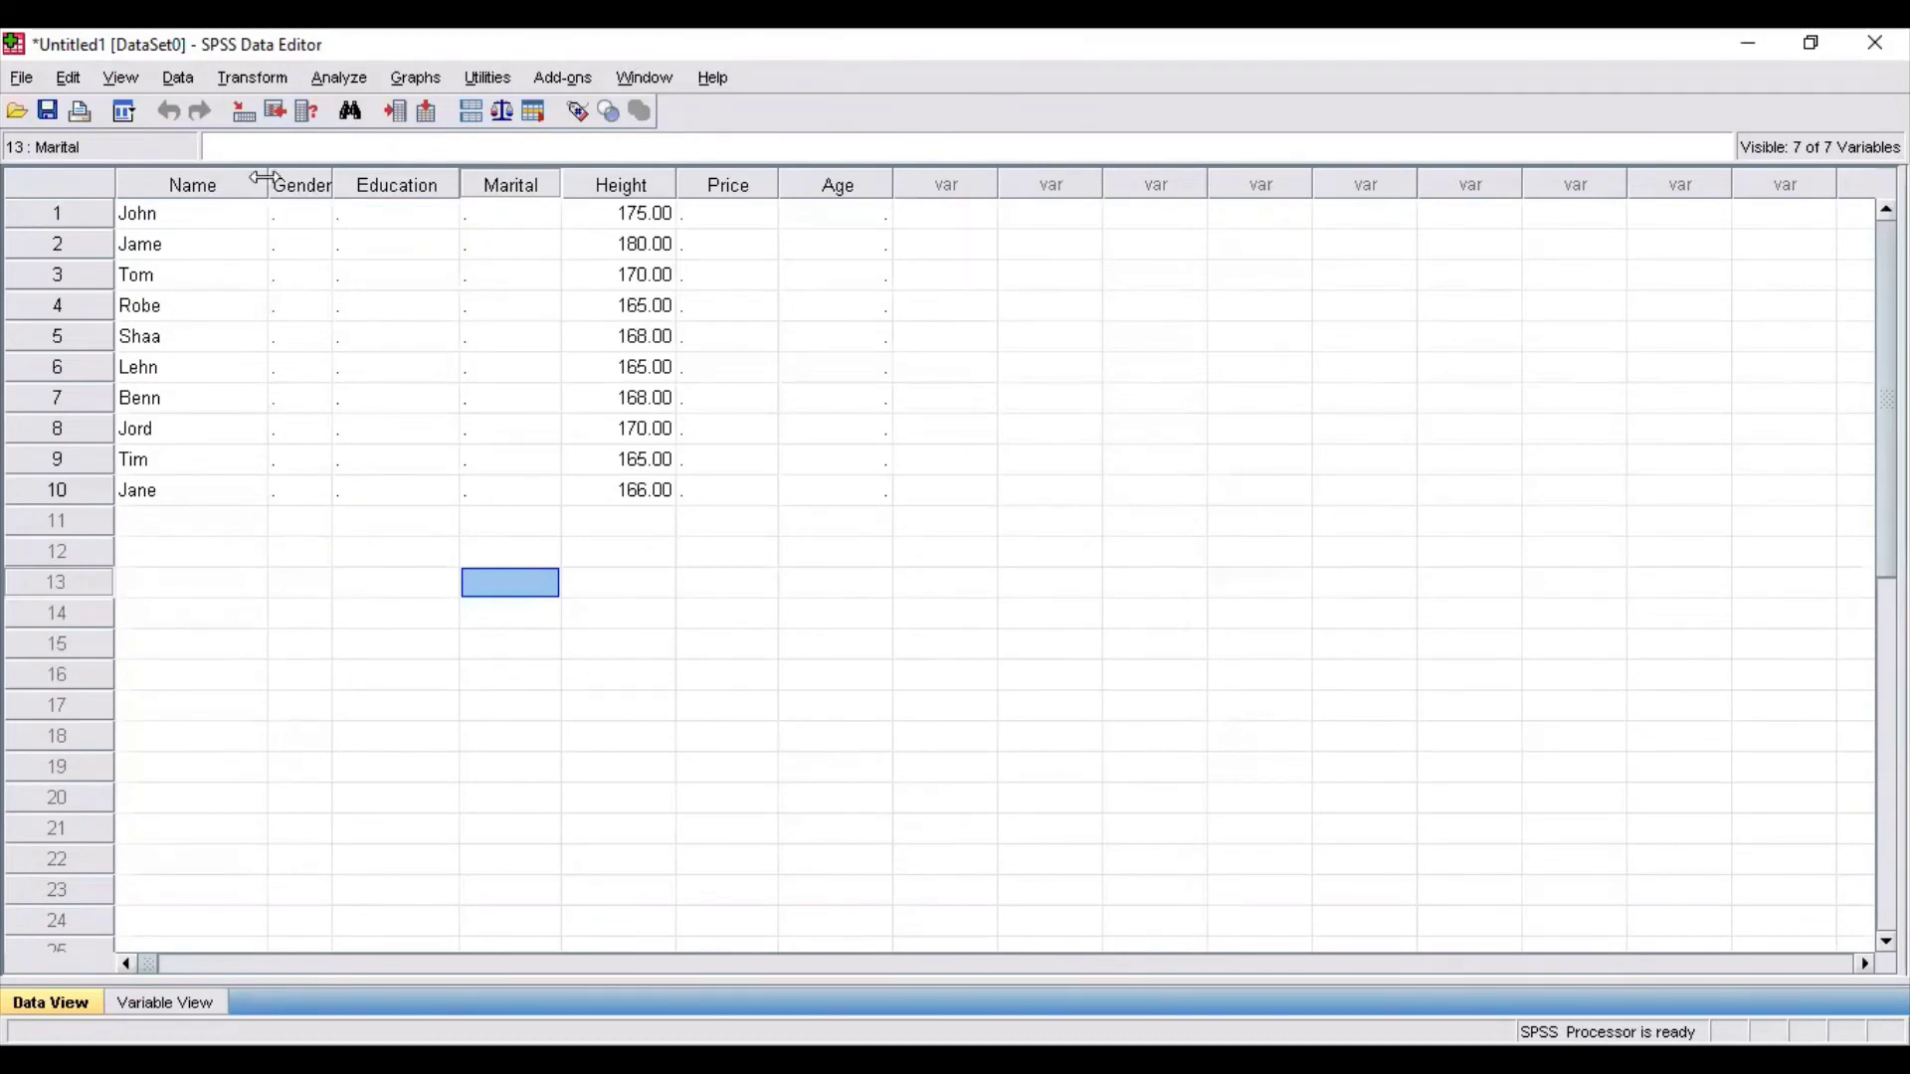
pyautogui.moveTo(263, 179); pyautogui.dragTo(218, 181)
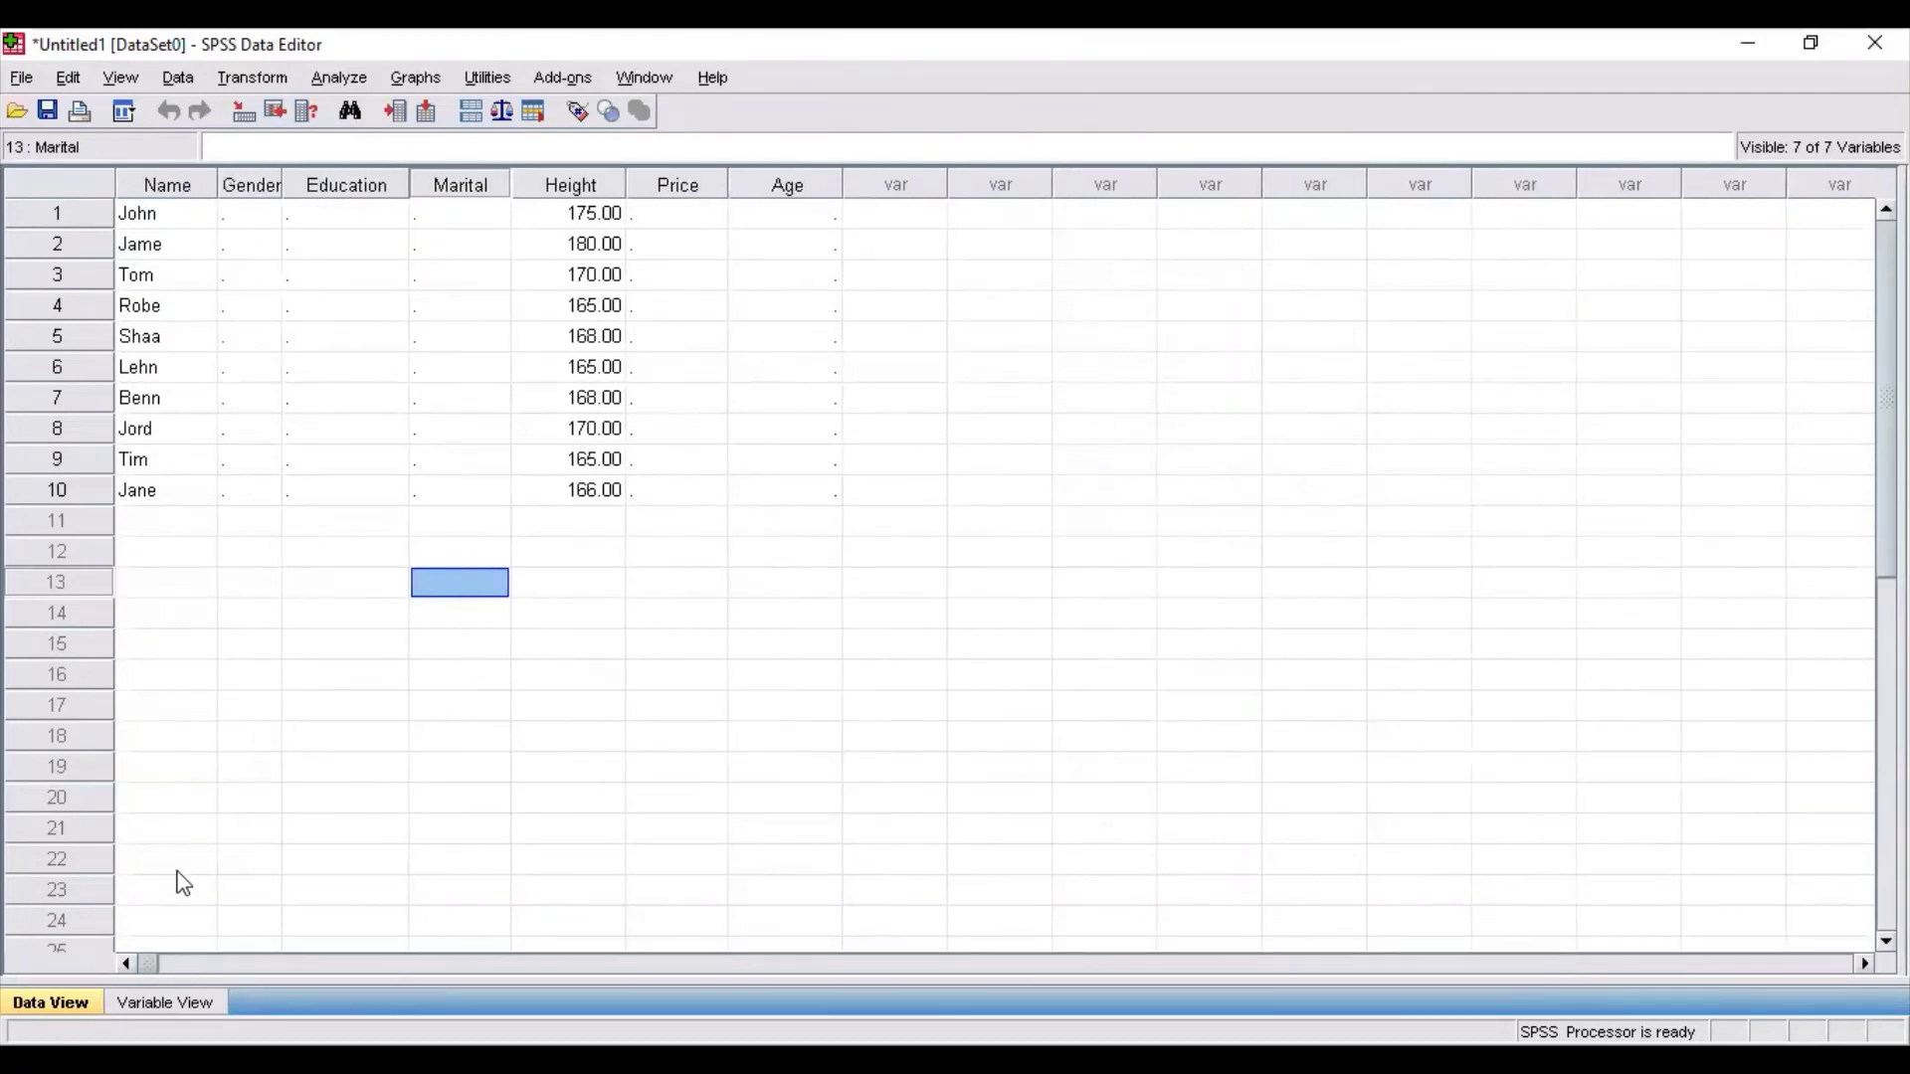
pyautogui.click(165, 1002)
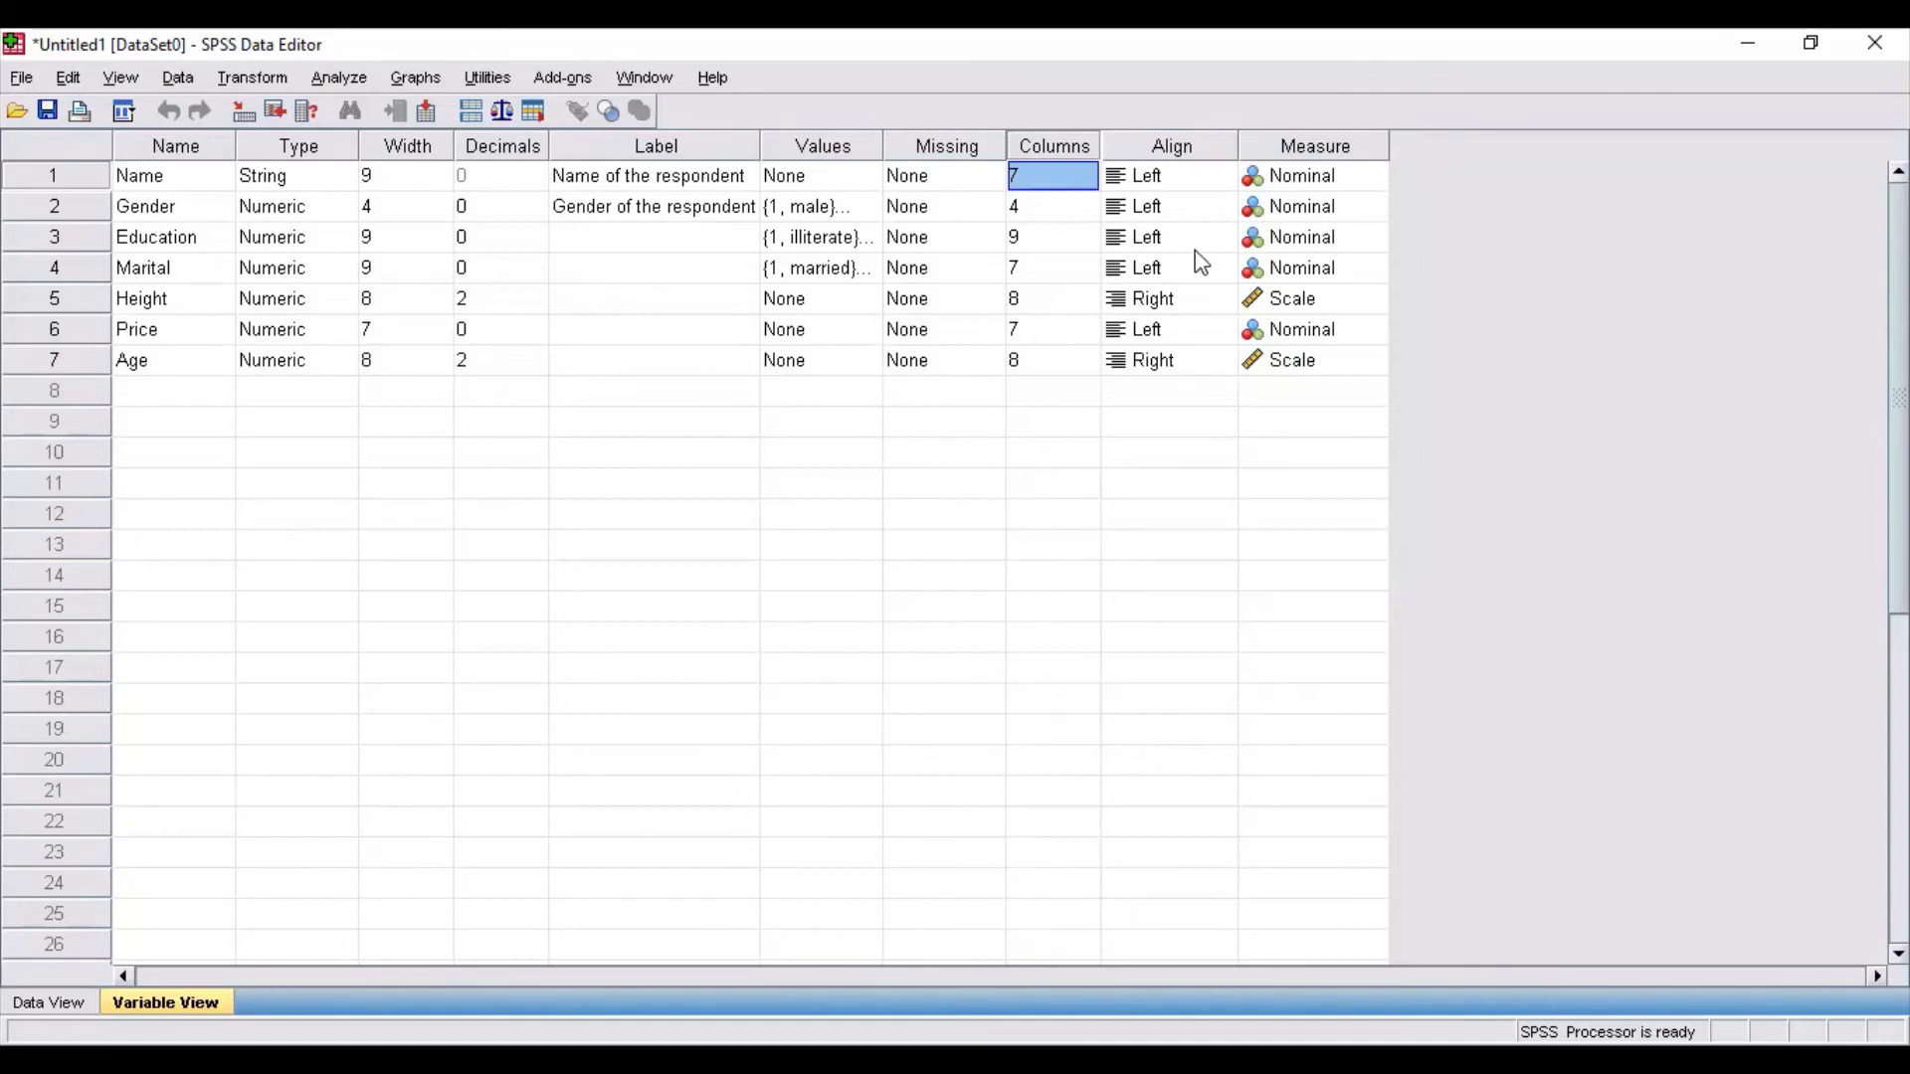
# Set the alignment of the Height and Age variables to Left and check it in the data grid
pyautogui.click(1155, 300)
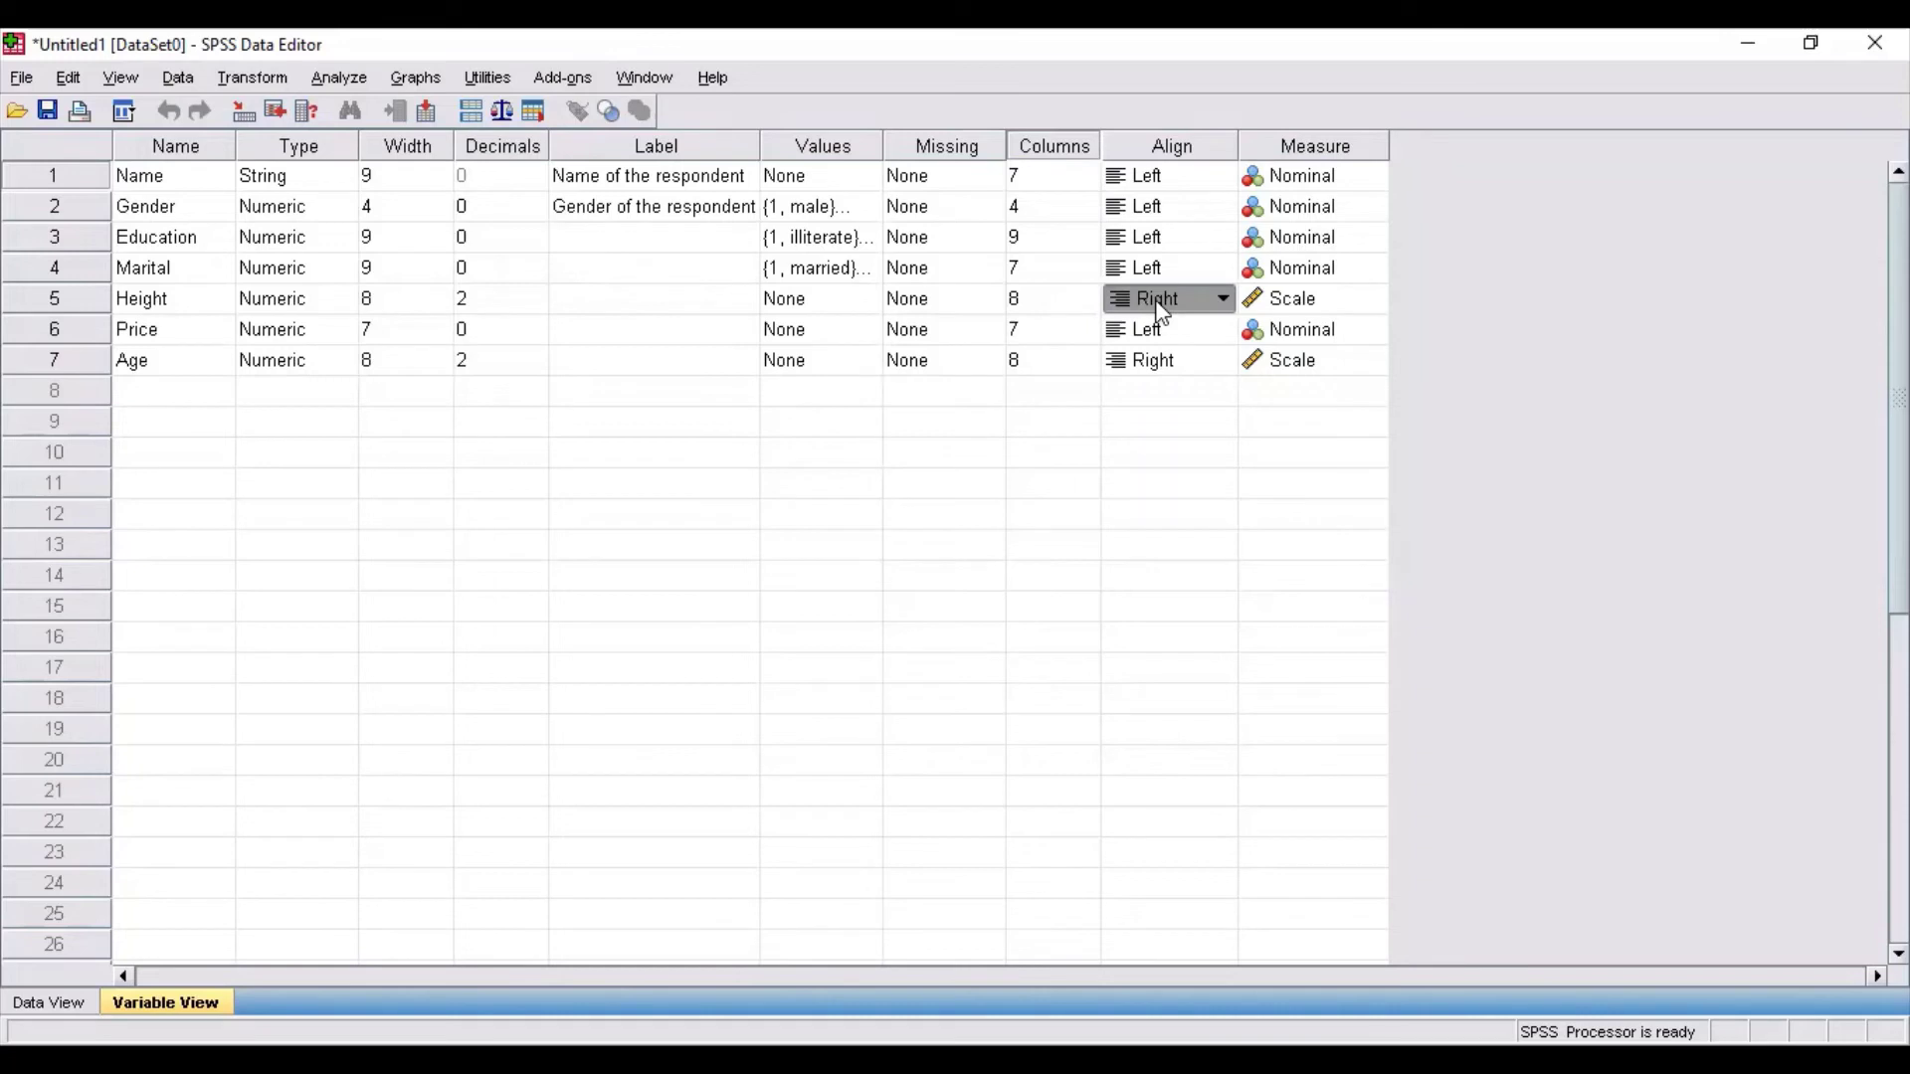
pyautogui.click(1224, 300)
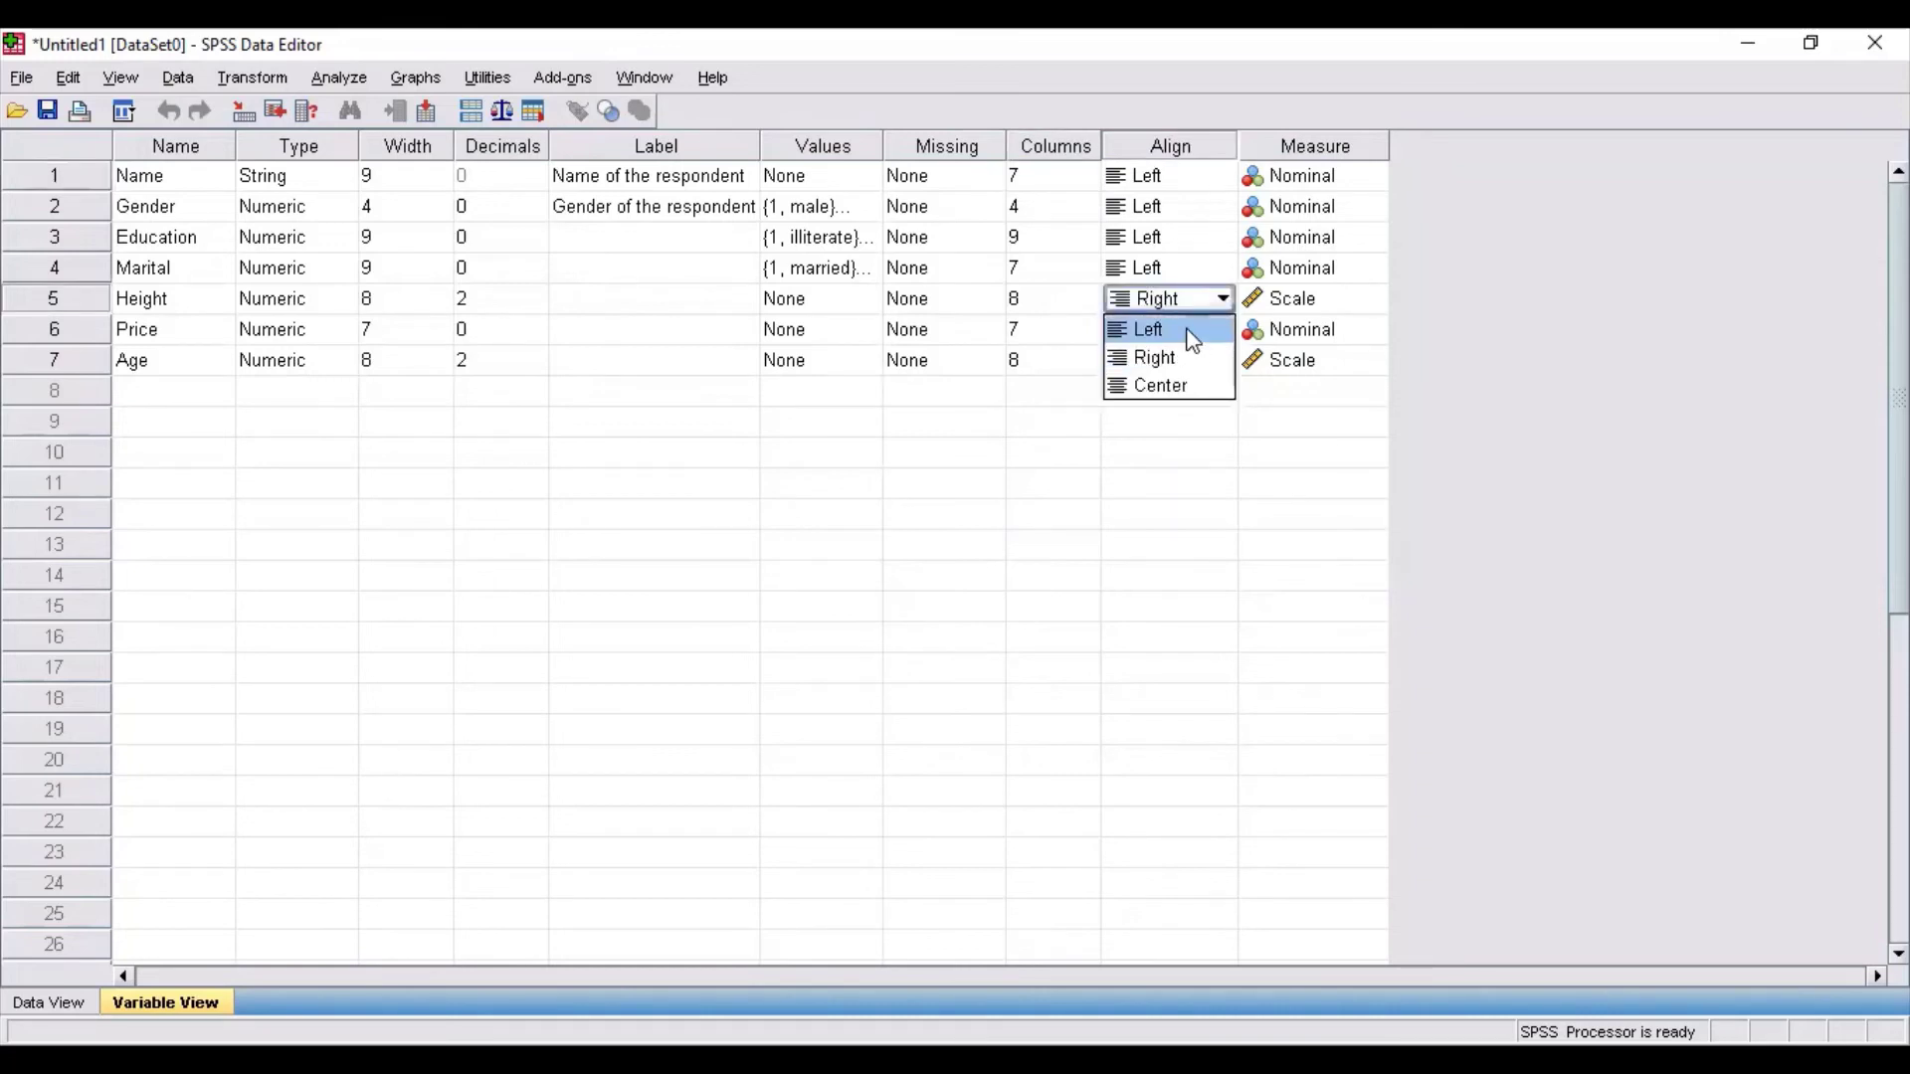
pyautogui.click(1193, 332)
pyautogui.click(1180, 364)
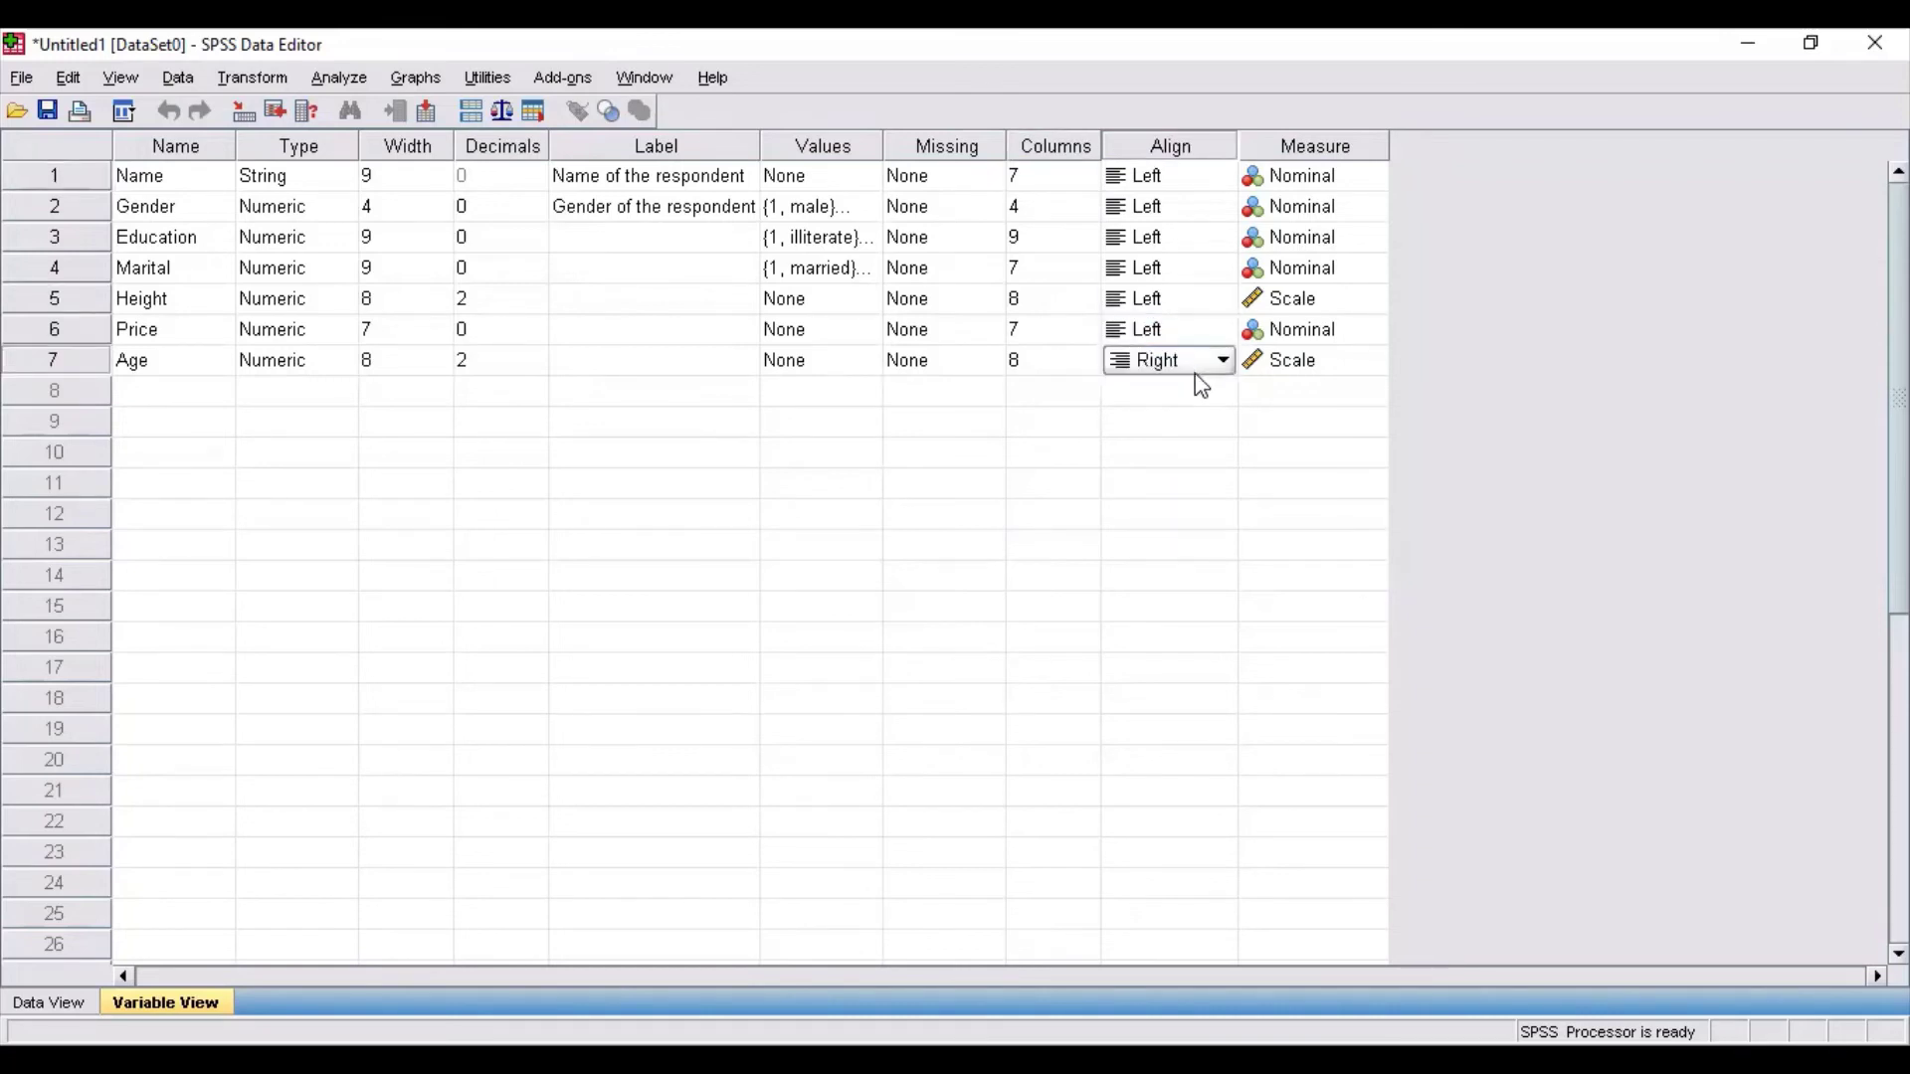
pyautogui.click(1199, 364)
pyautogui.click(1182, 394)
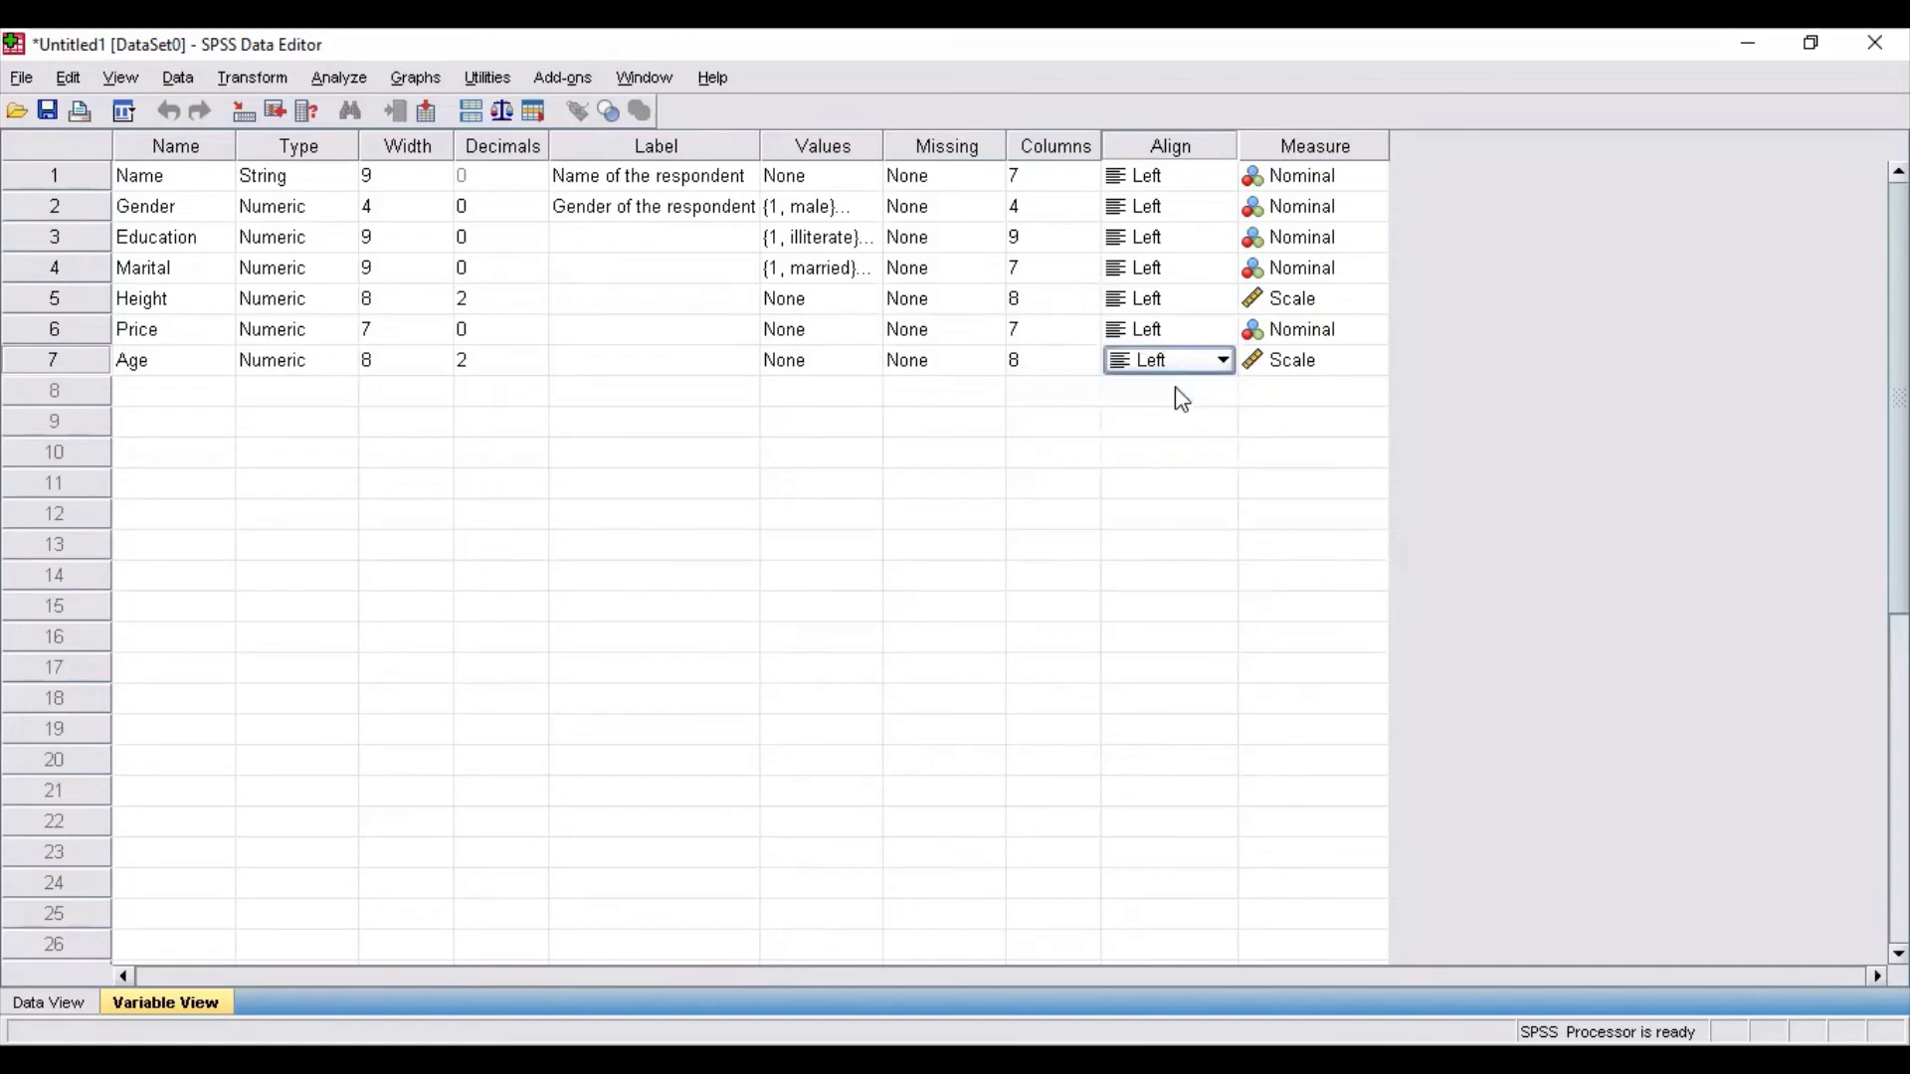
pyautogui.click(48, 1000)
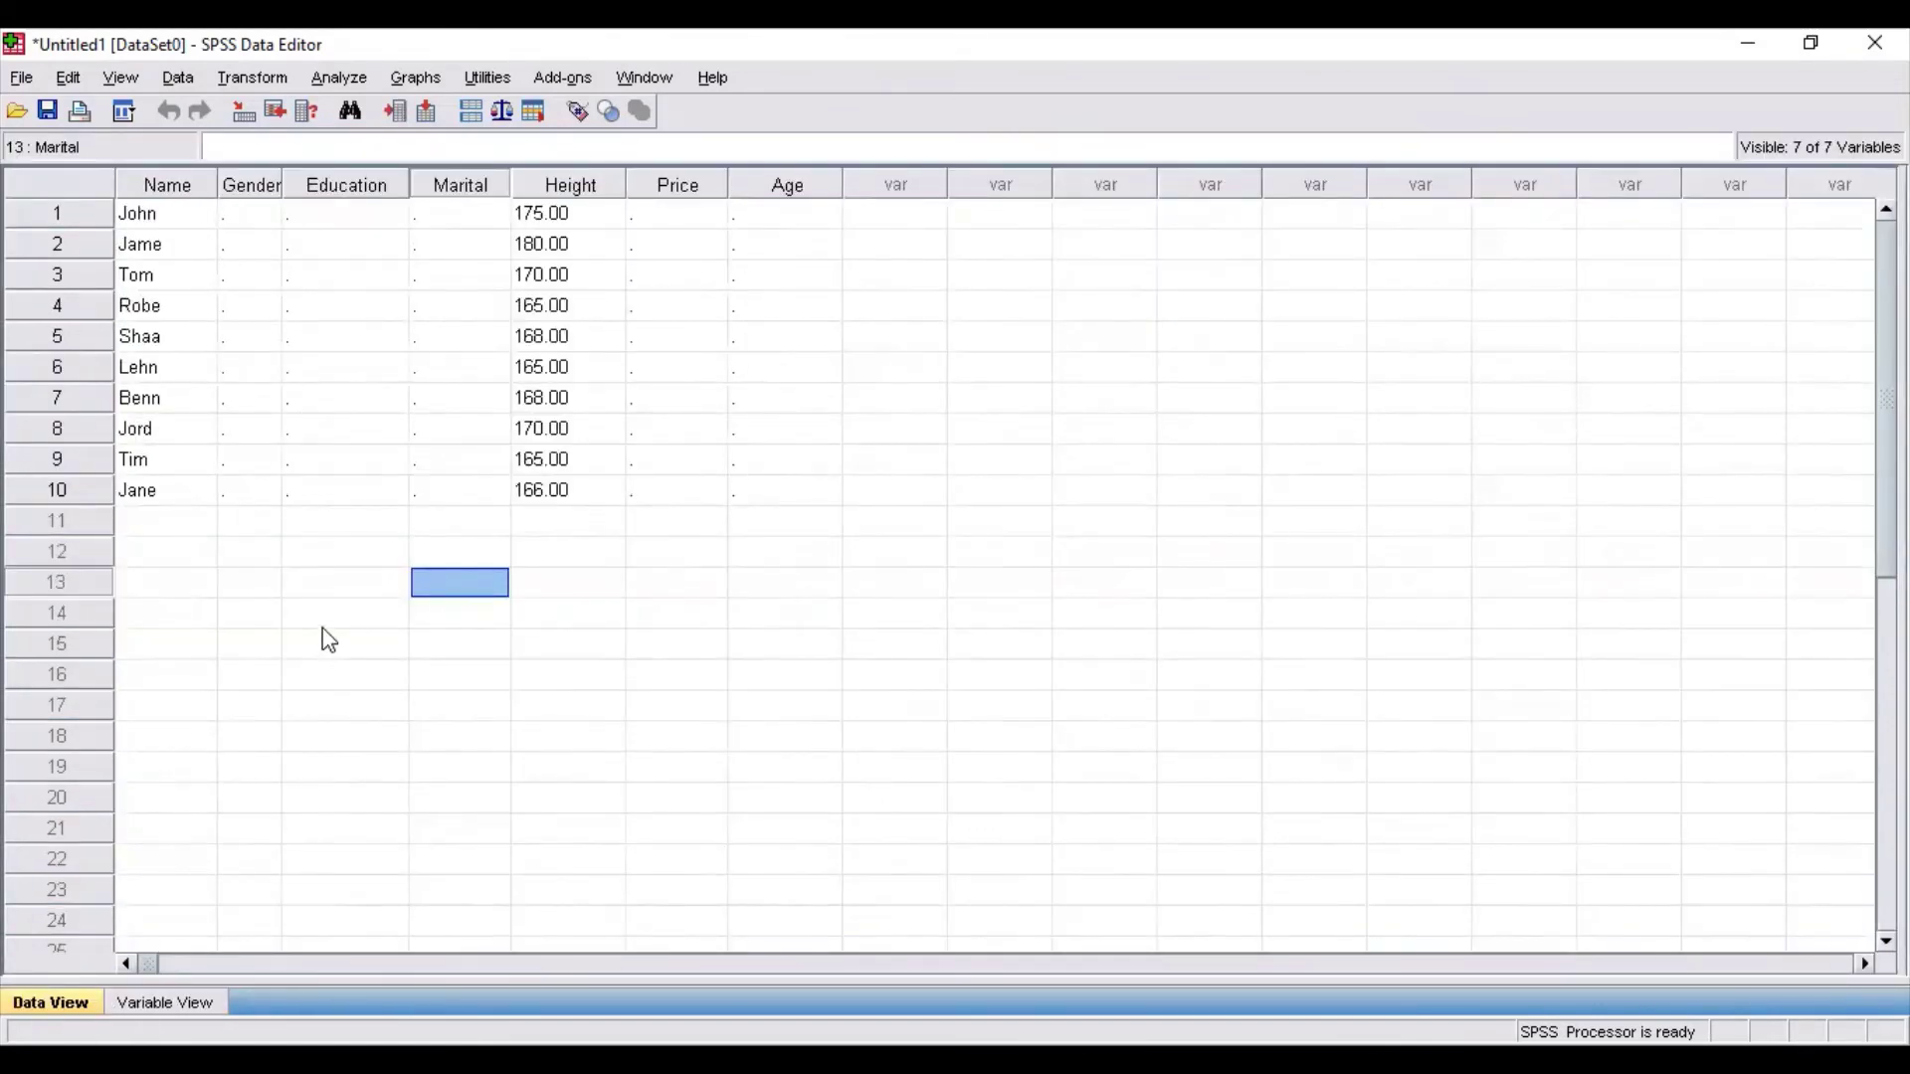
# Set the measurement level of the Gender and Education variables to Scale in the variable definitions
pyautogui.click(165, 1001)
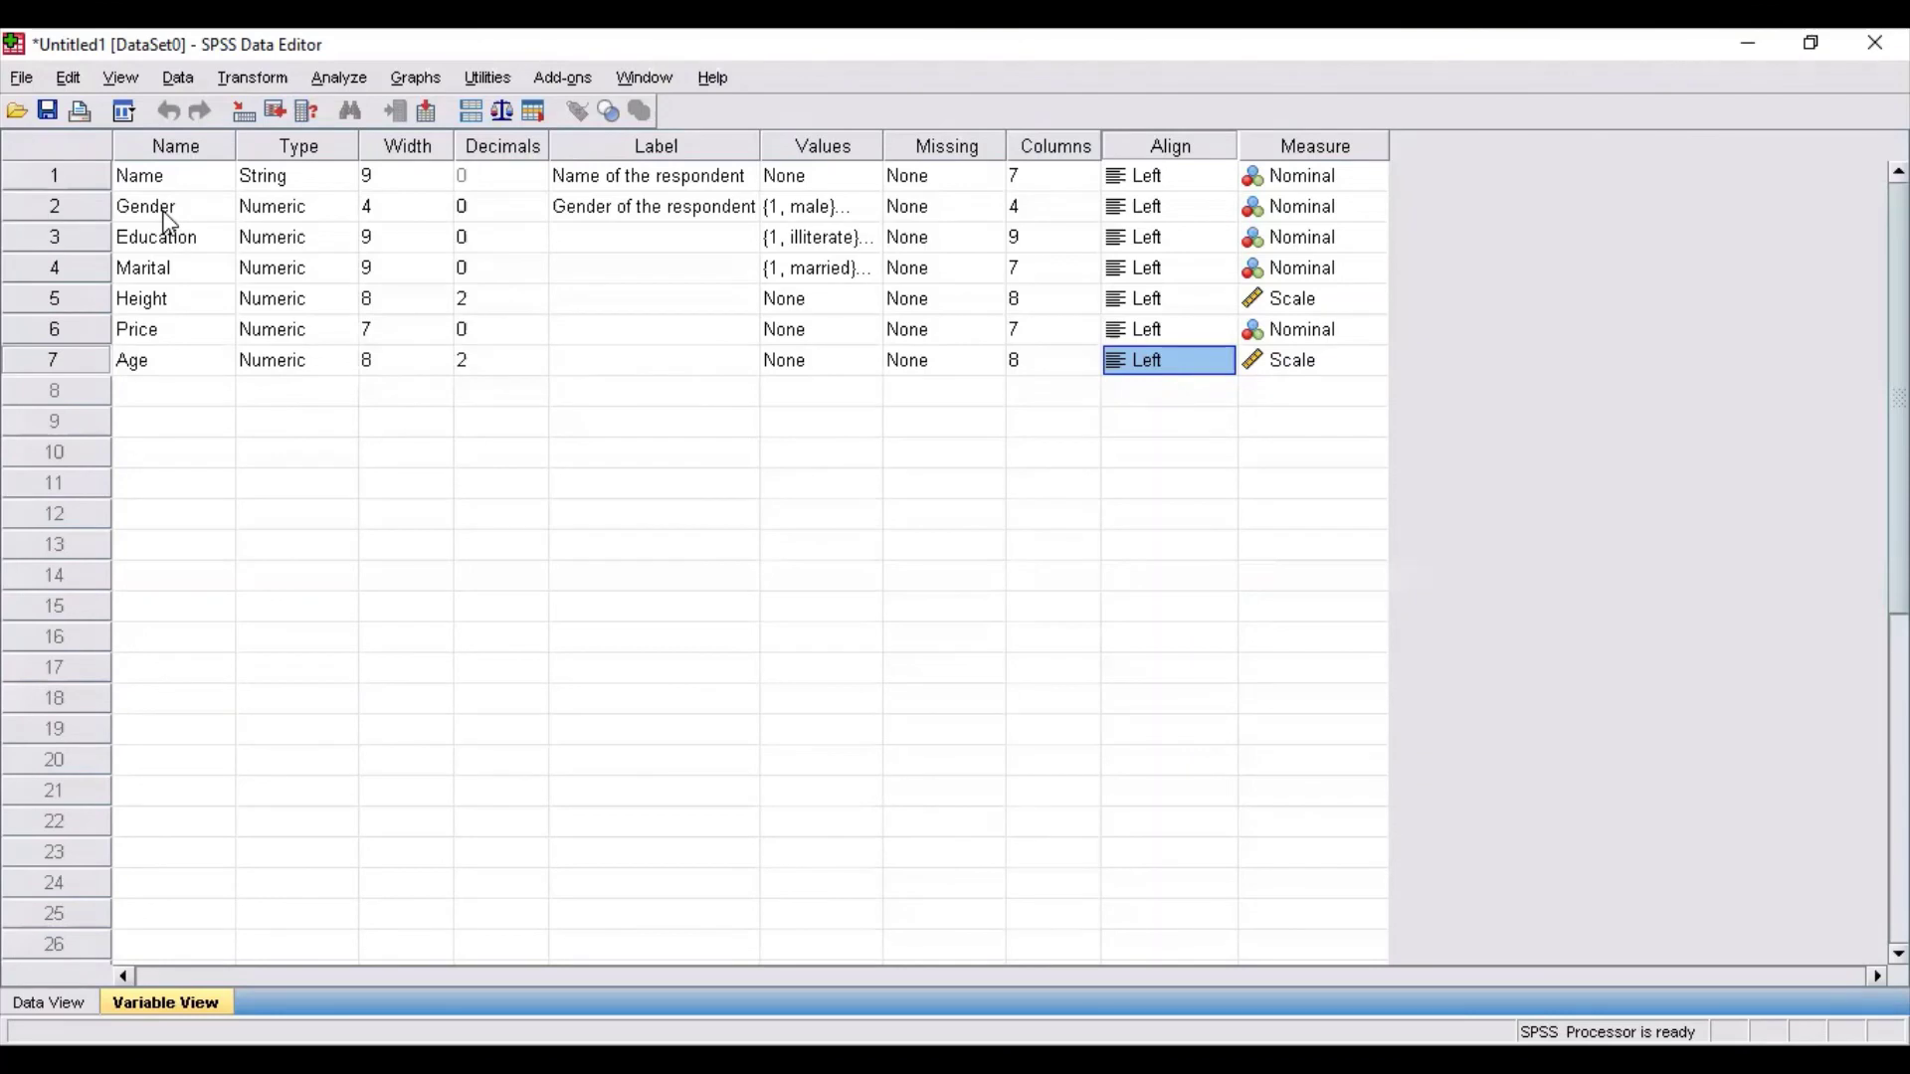
pyautogui.click(1289, 219)
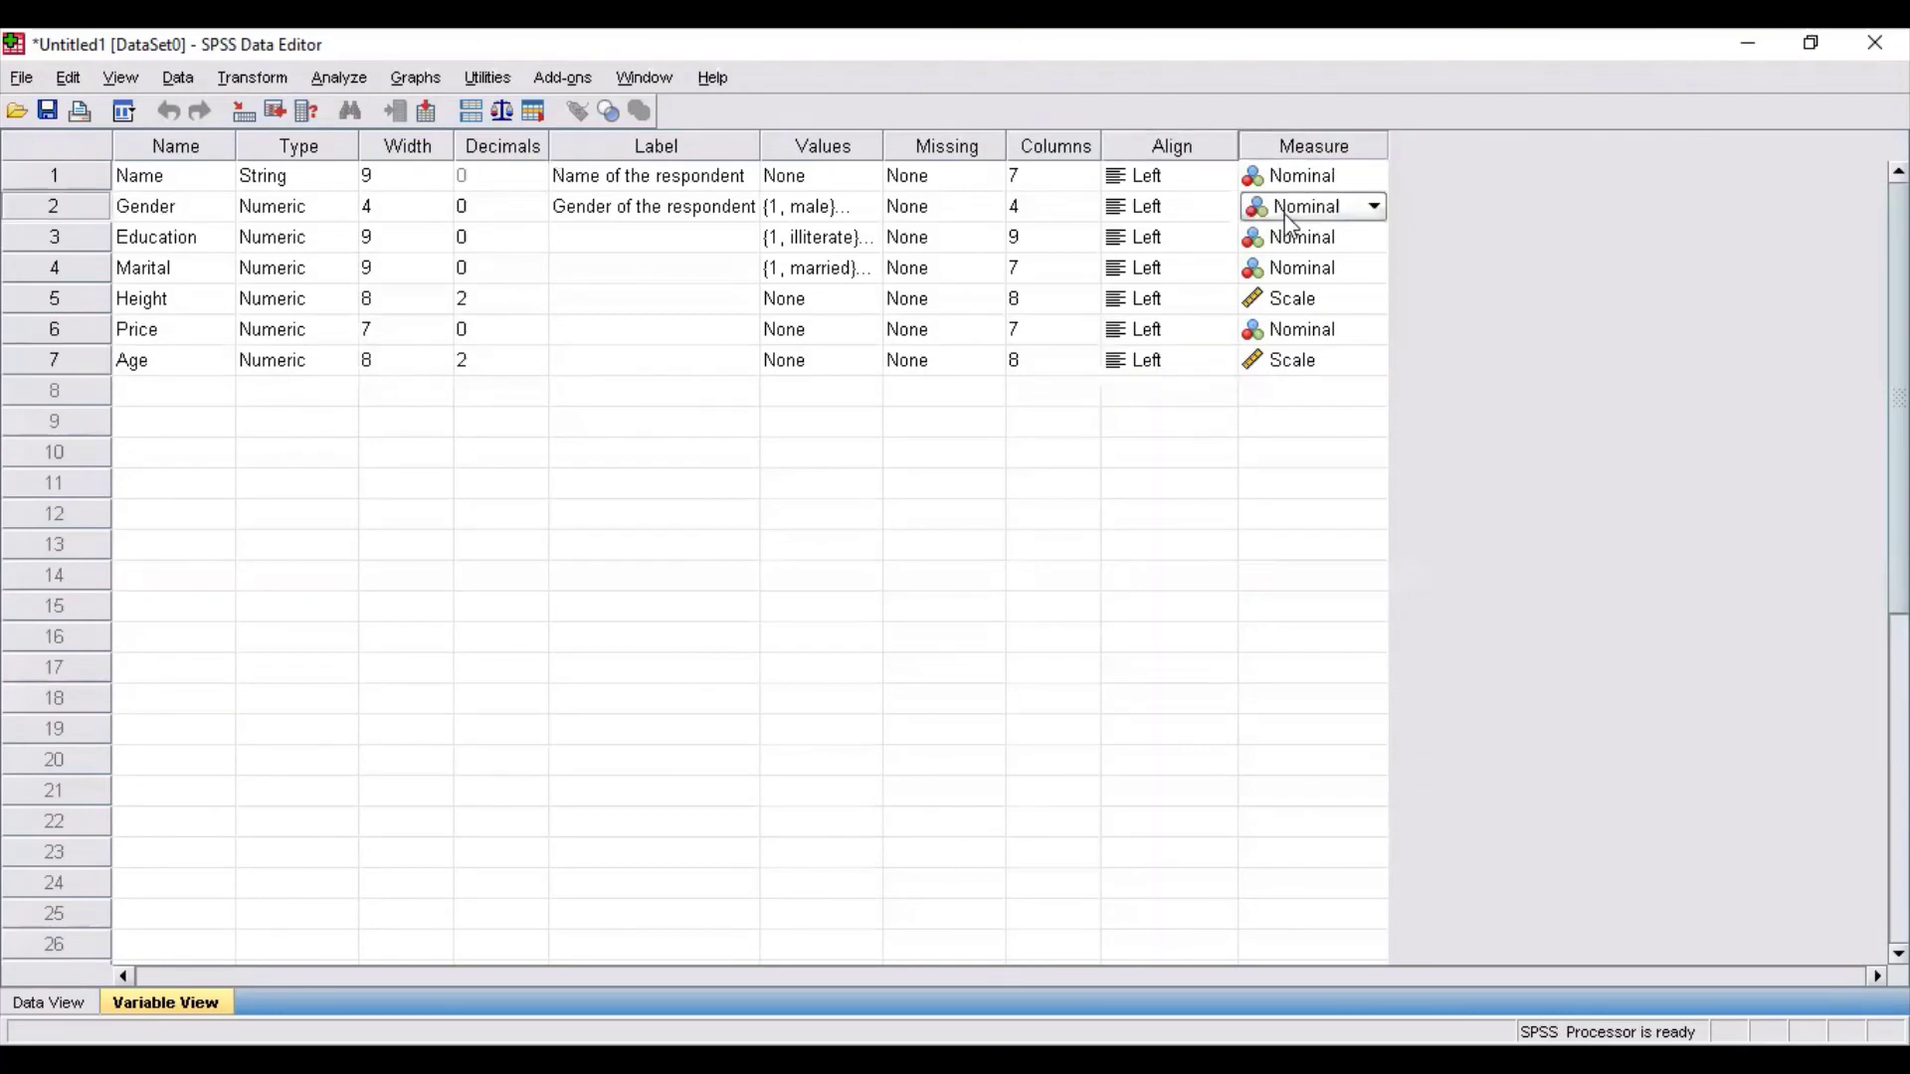
pyautogui.click(1373, 209)
pyautogui.press('Return')
pyautogui.click(1333, 244)
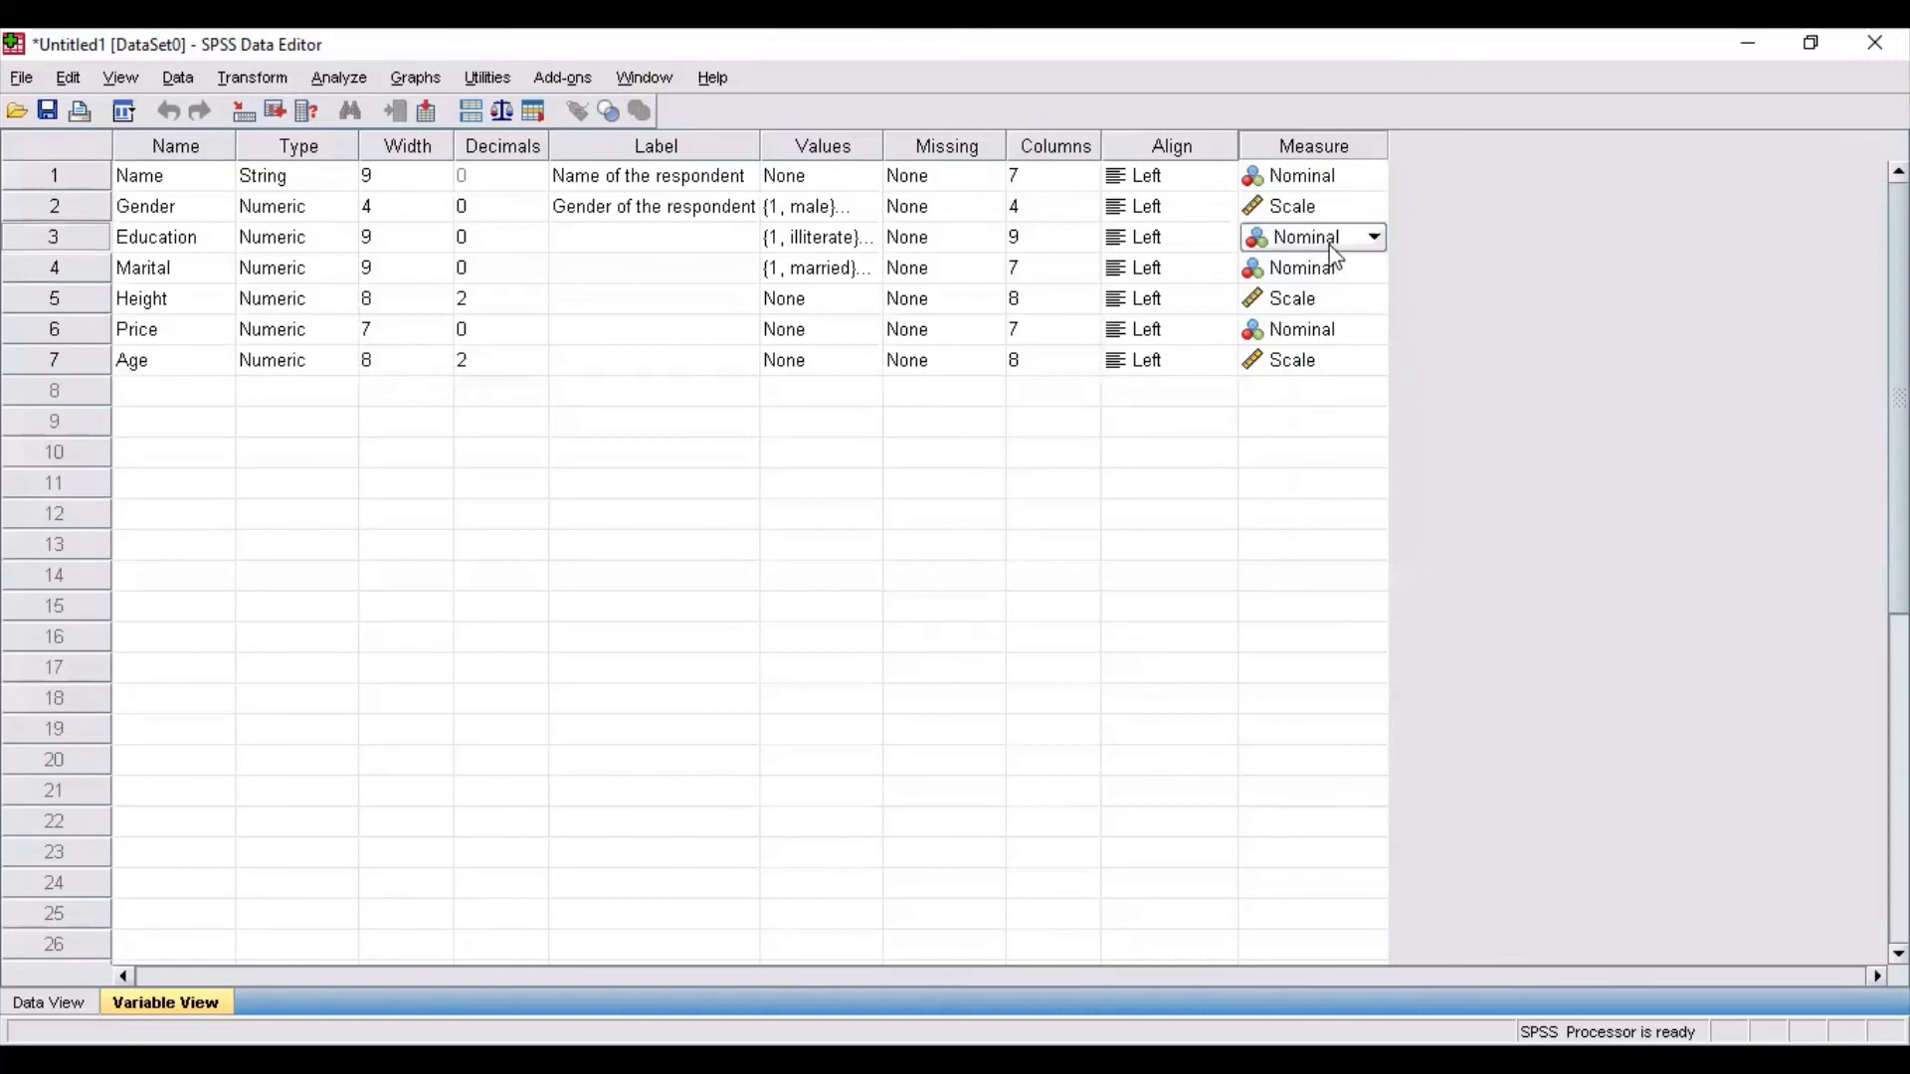
pyautogui.click(1375, 238)
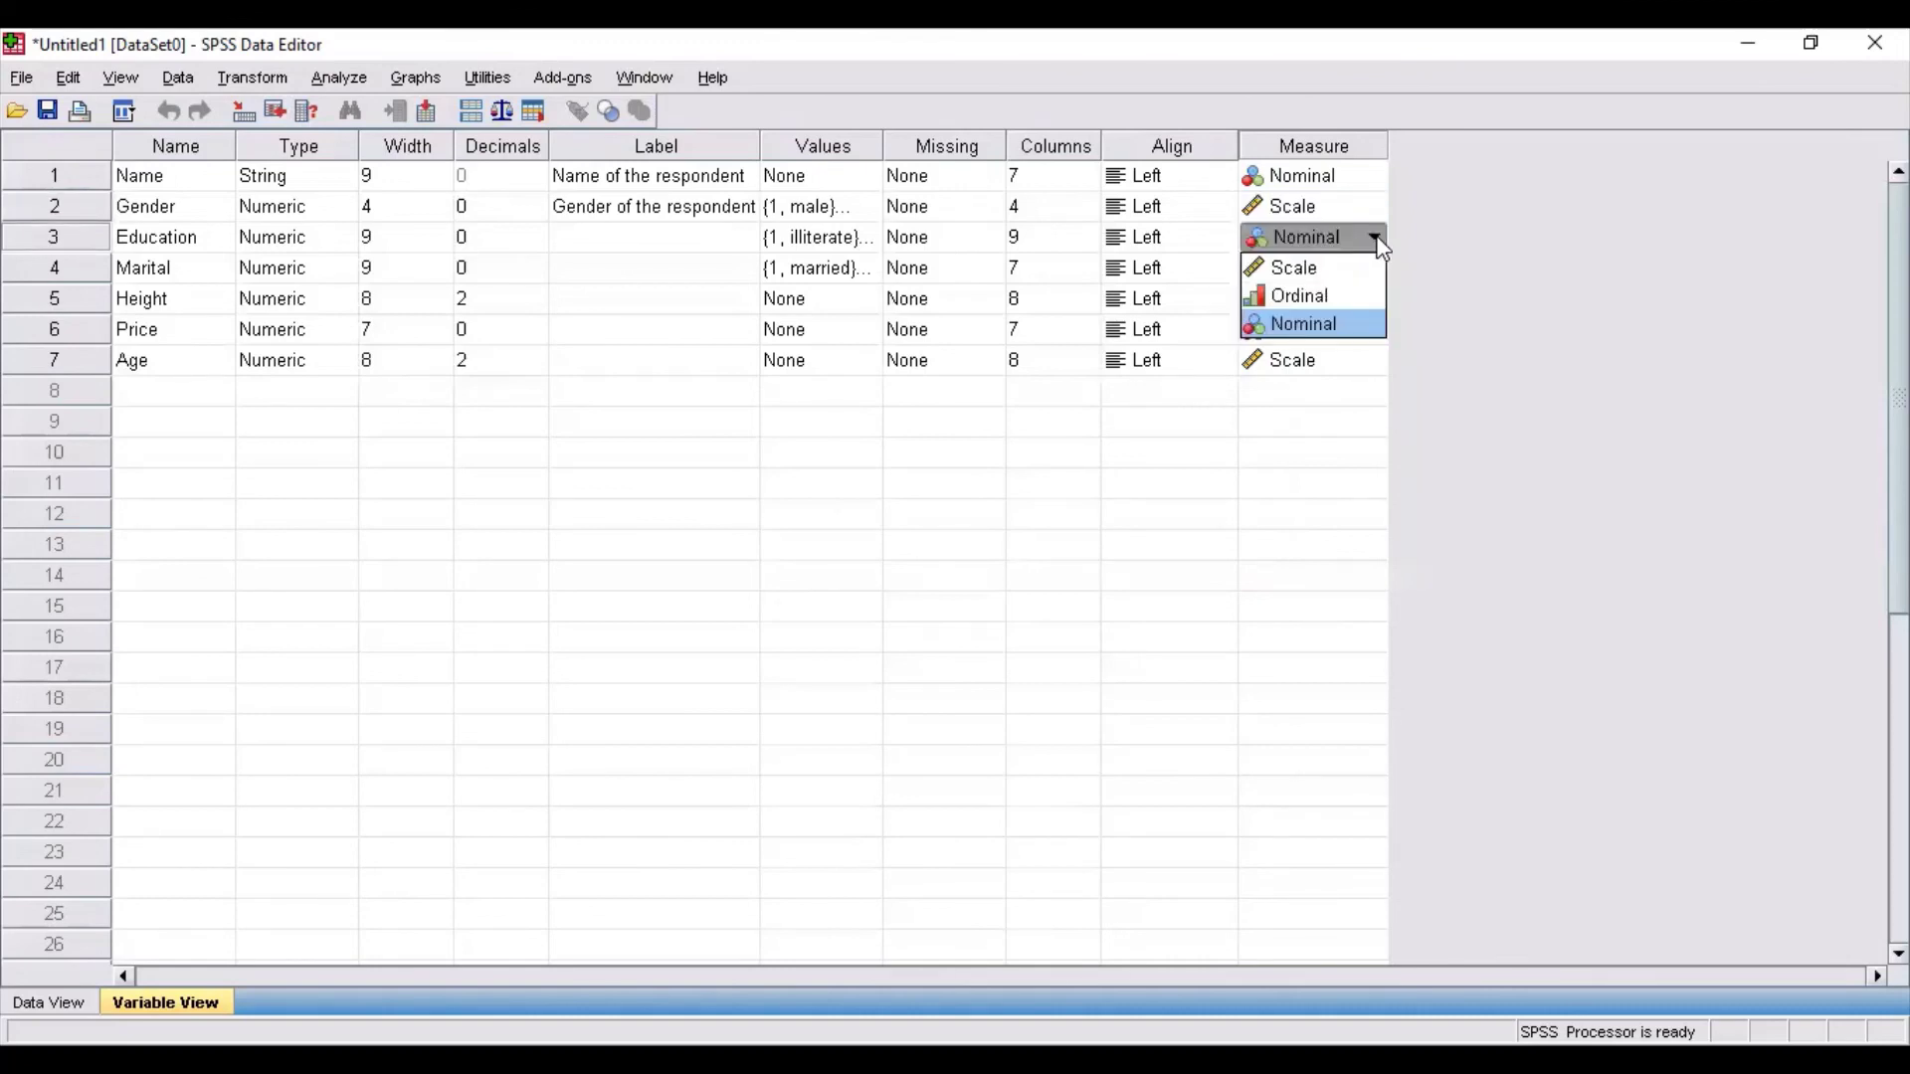
pyautogui.click(1338, 268)
# Set the measurement level of the Marital and Price variables to Scale
pyautogui.click(1326, 273)
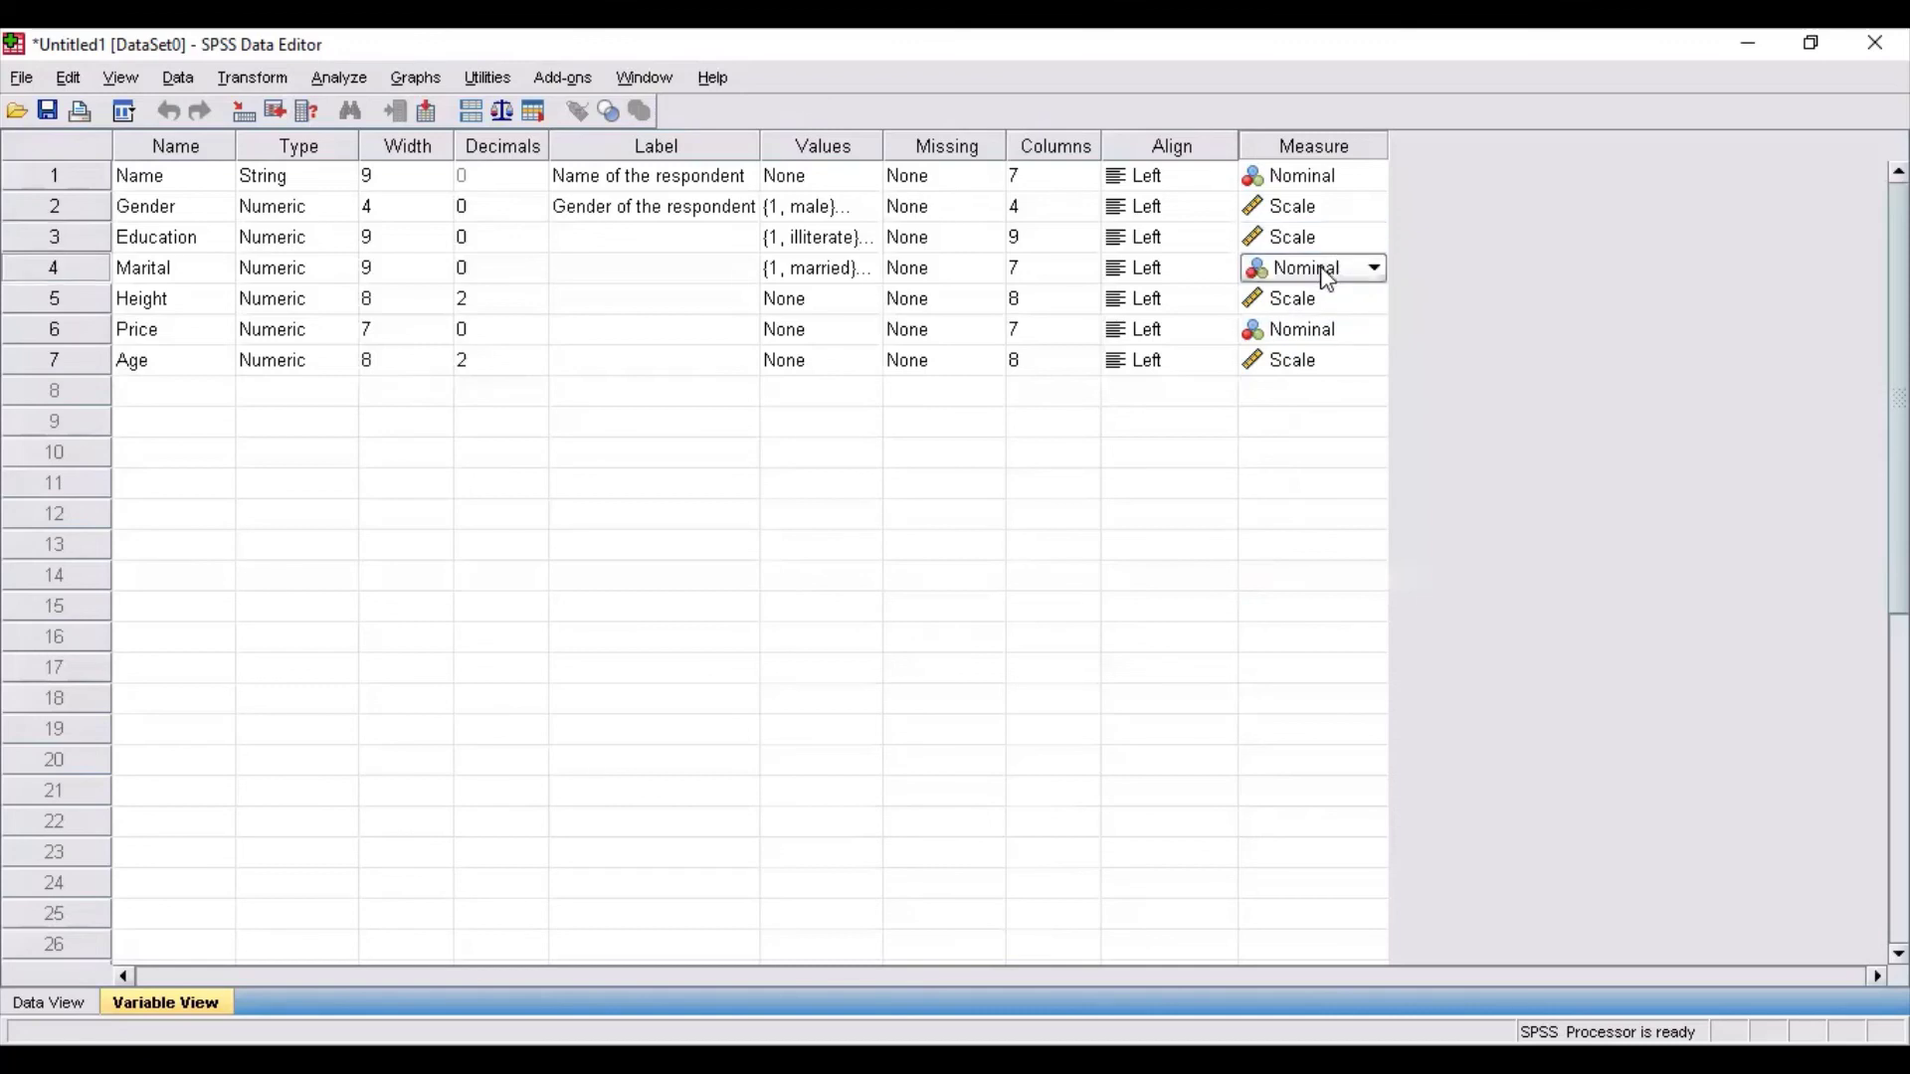
pyautogui.click(1365, 271)
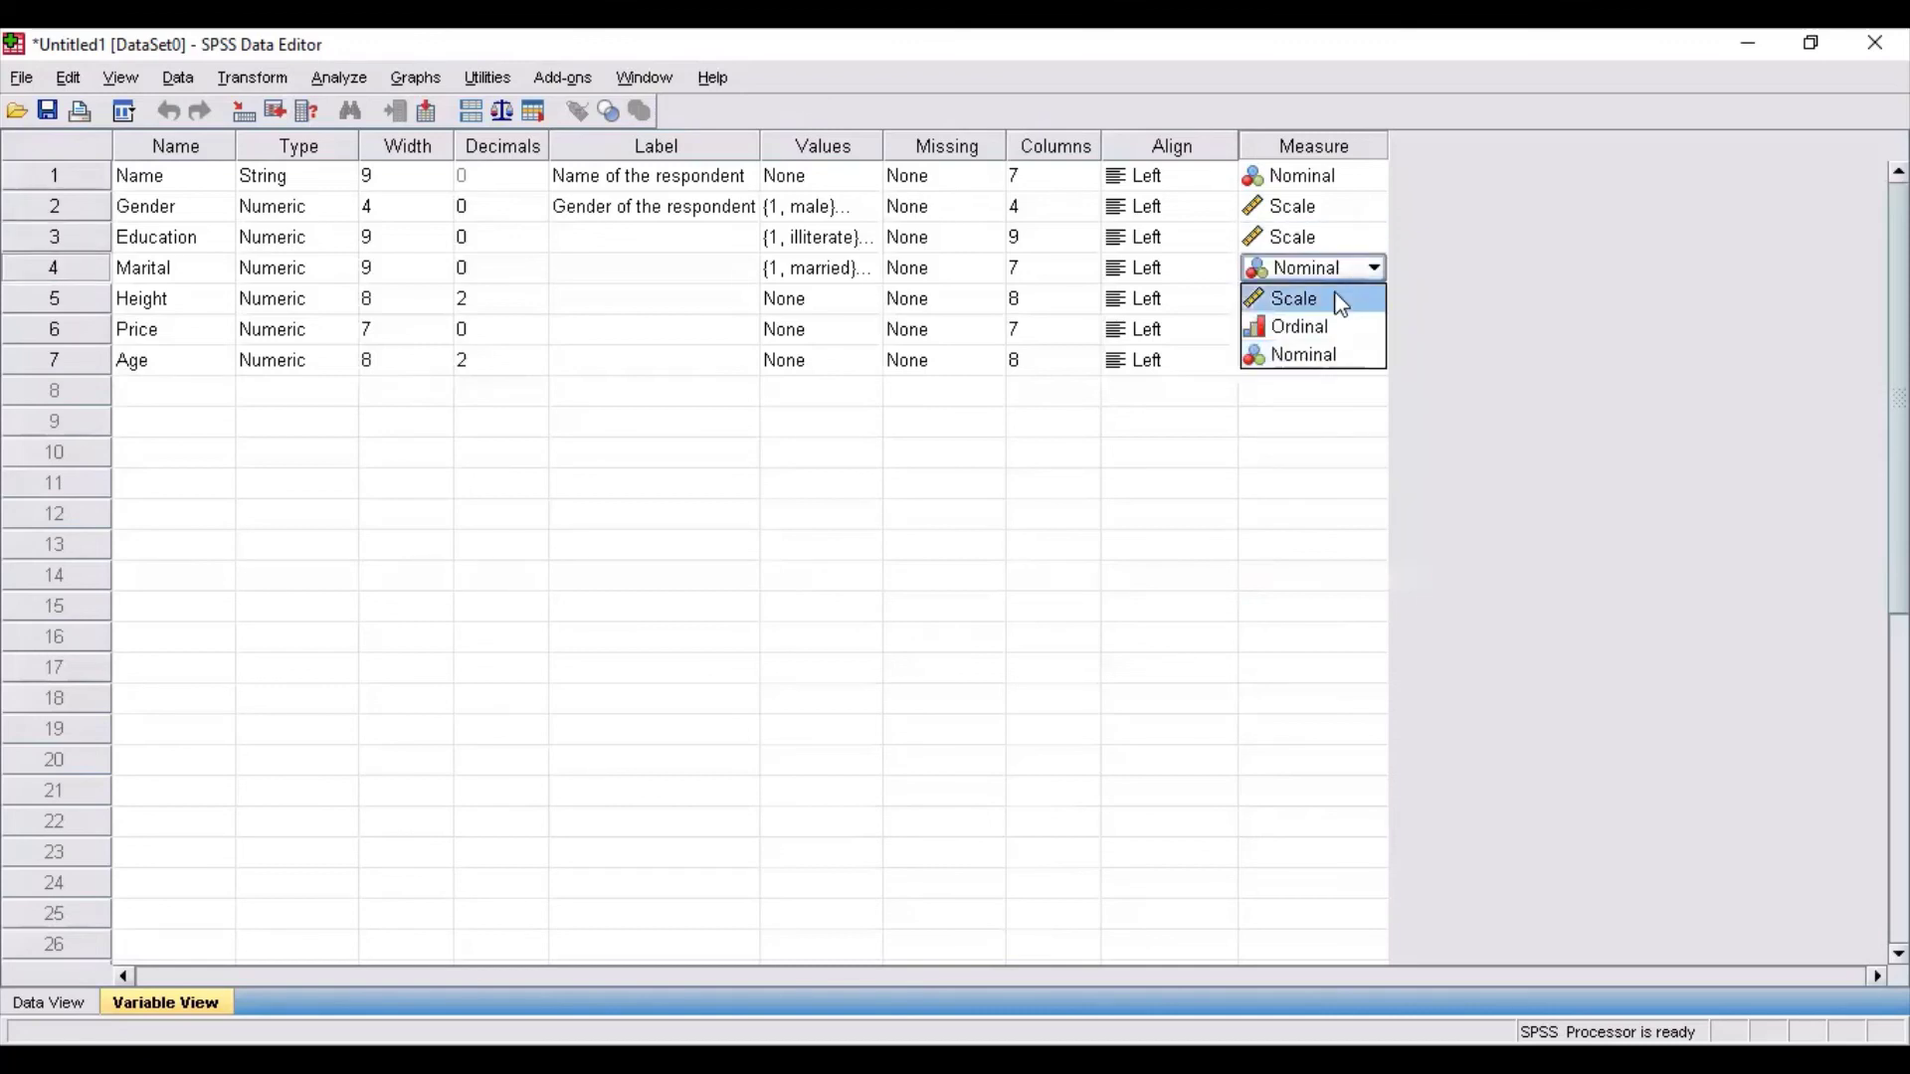
pyautogui.click(1339, 300)
pyautogui.click(1337, 305)
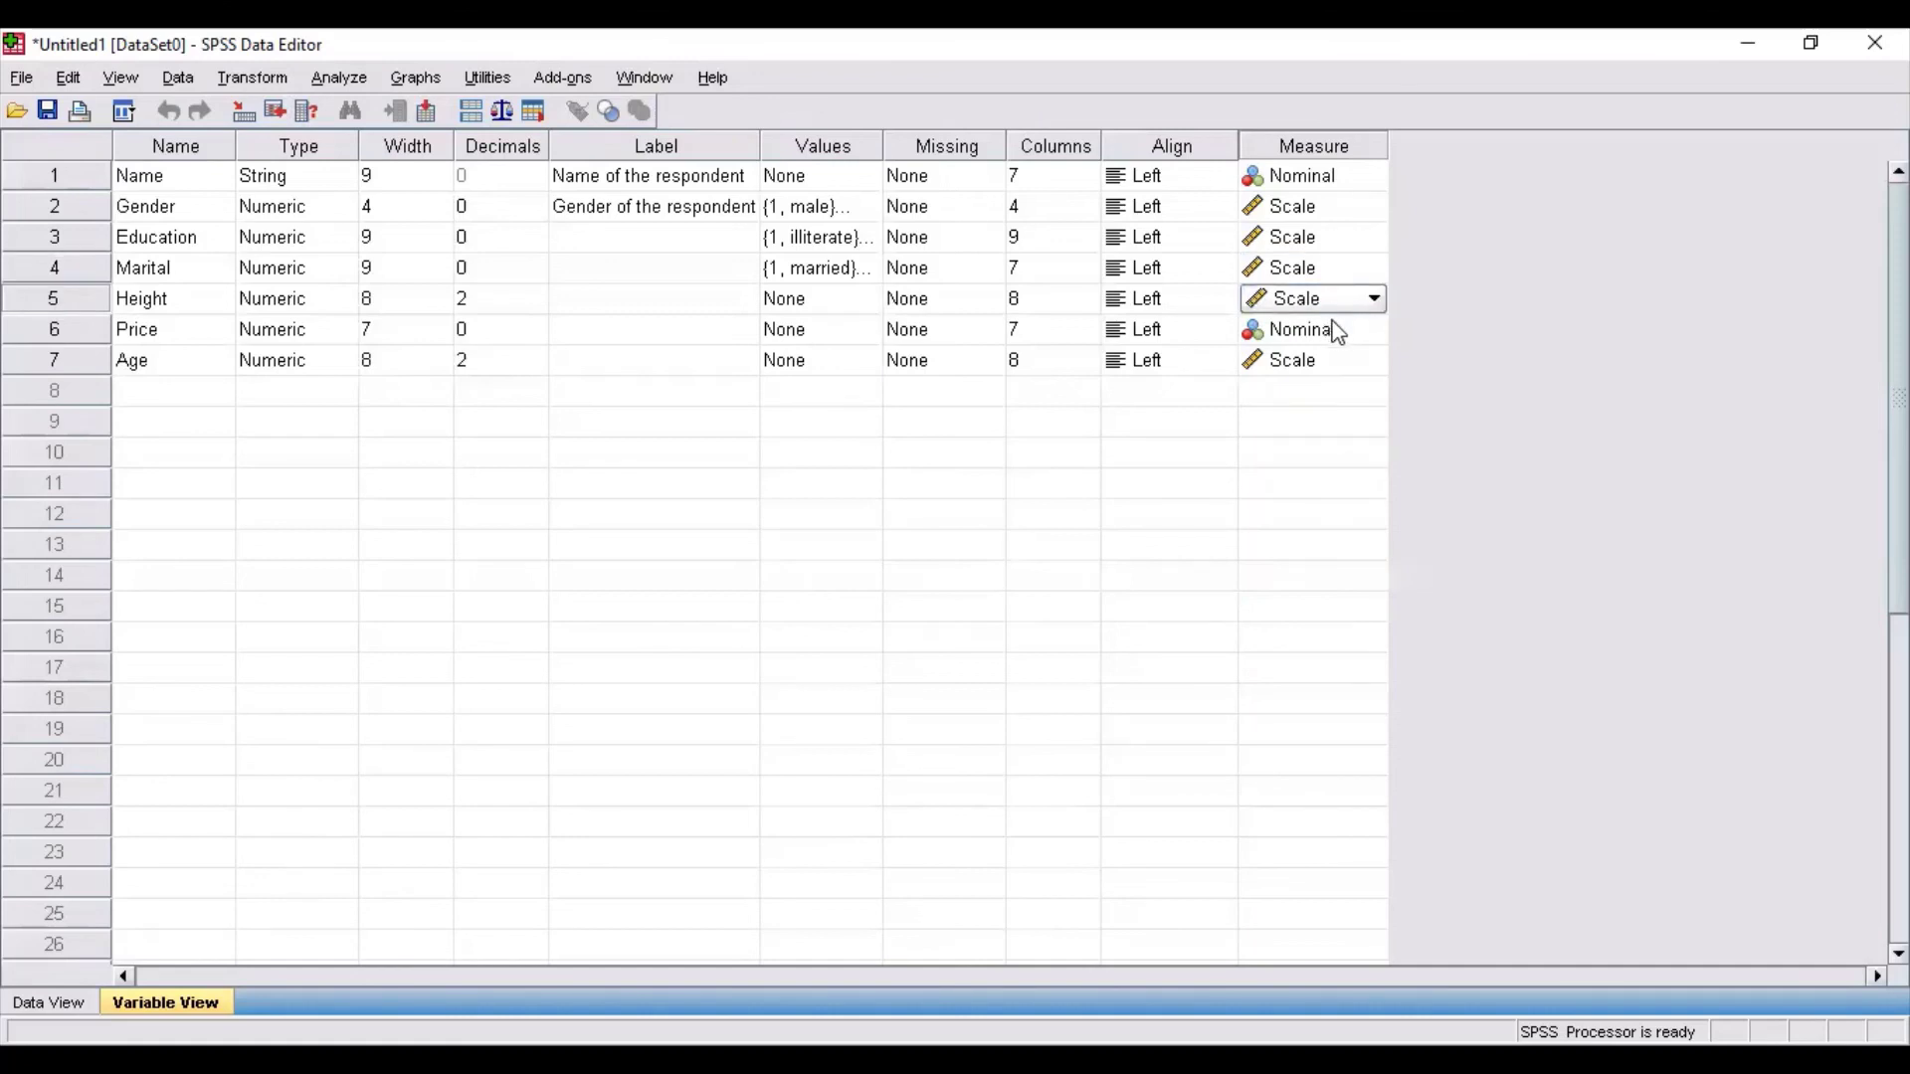
pyautogui.click(1336, 330)
pyautogui.click(1373, 330)
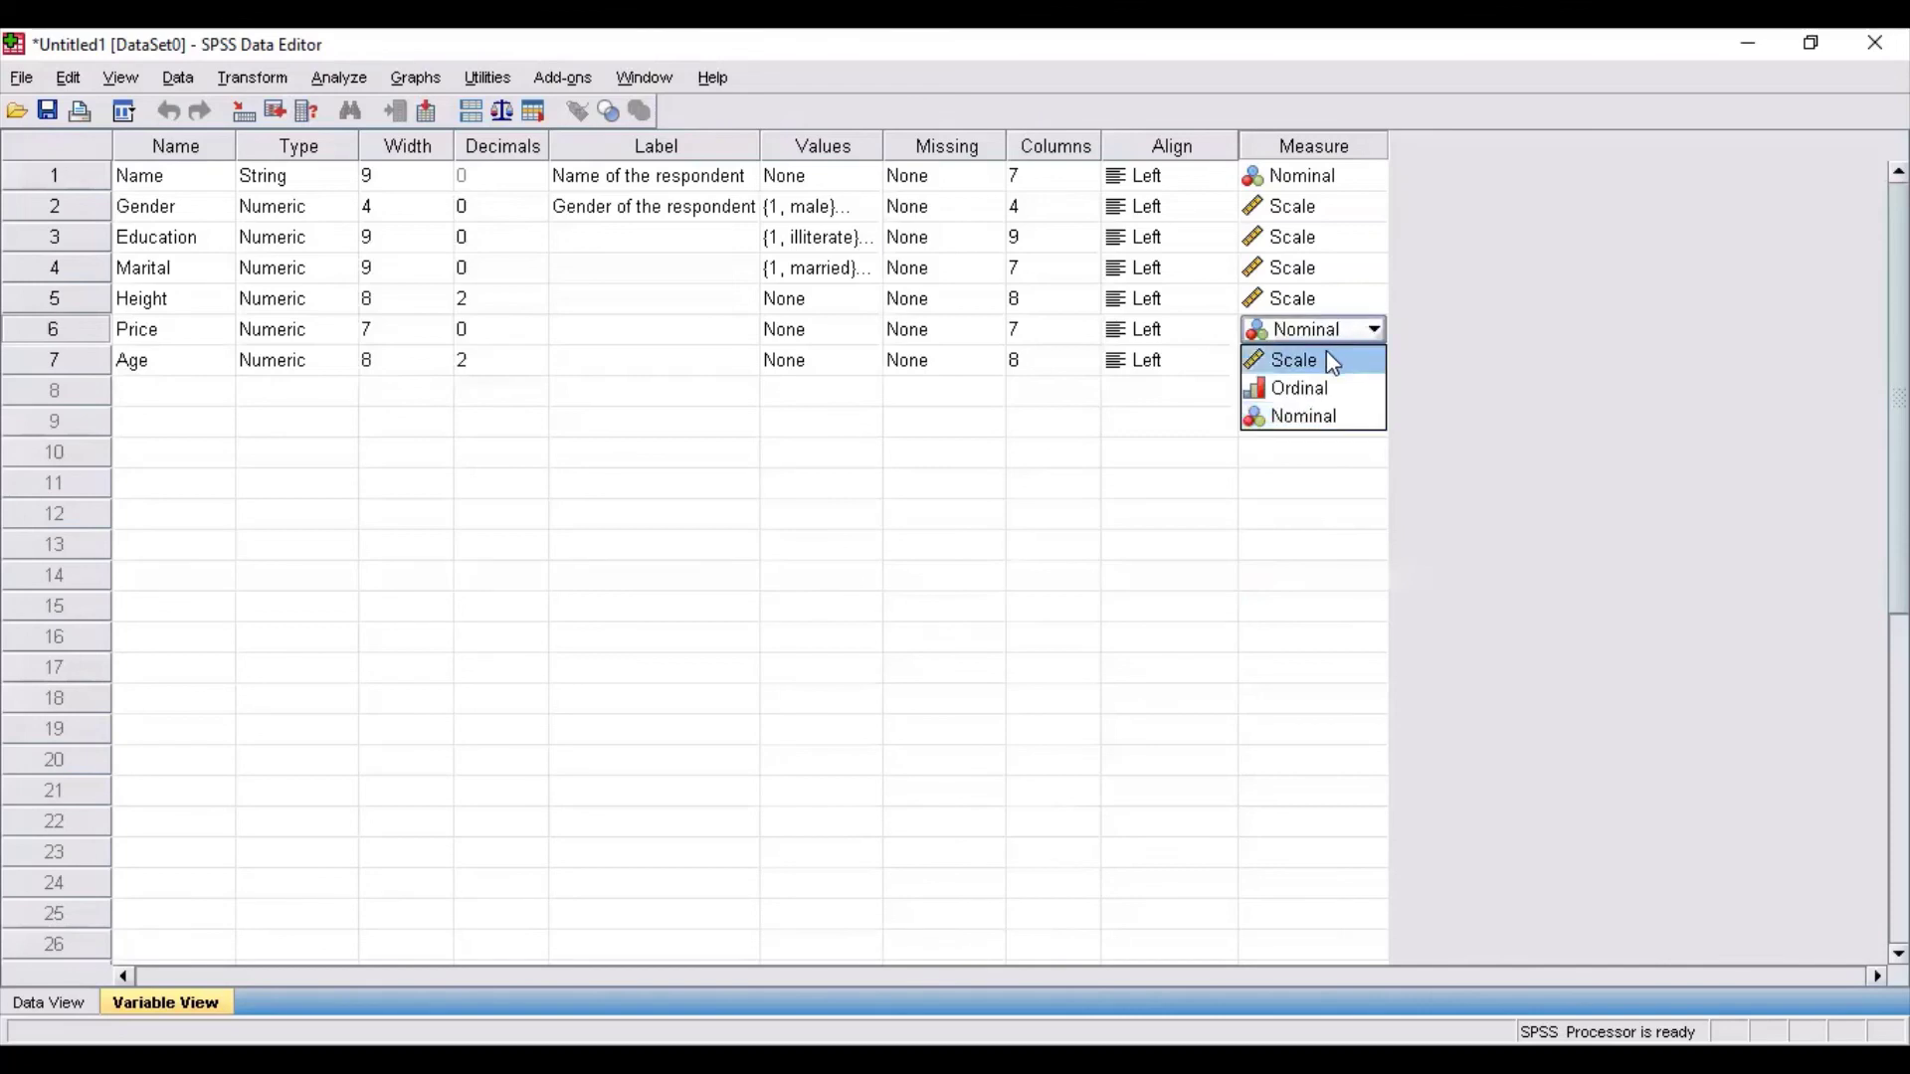
pyautogui.click(1332, 362)
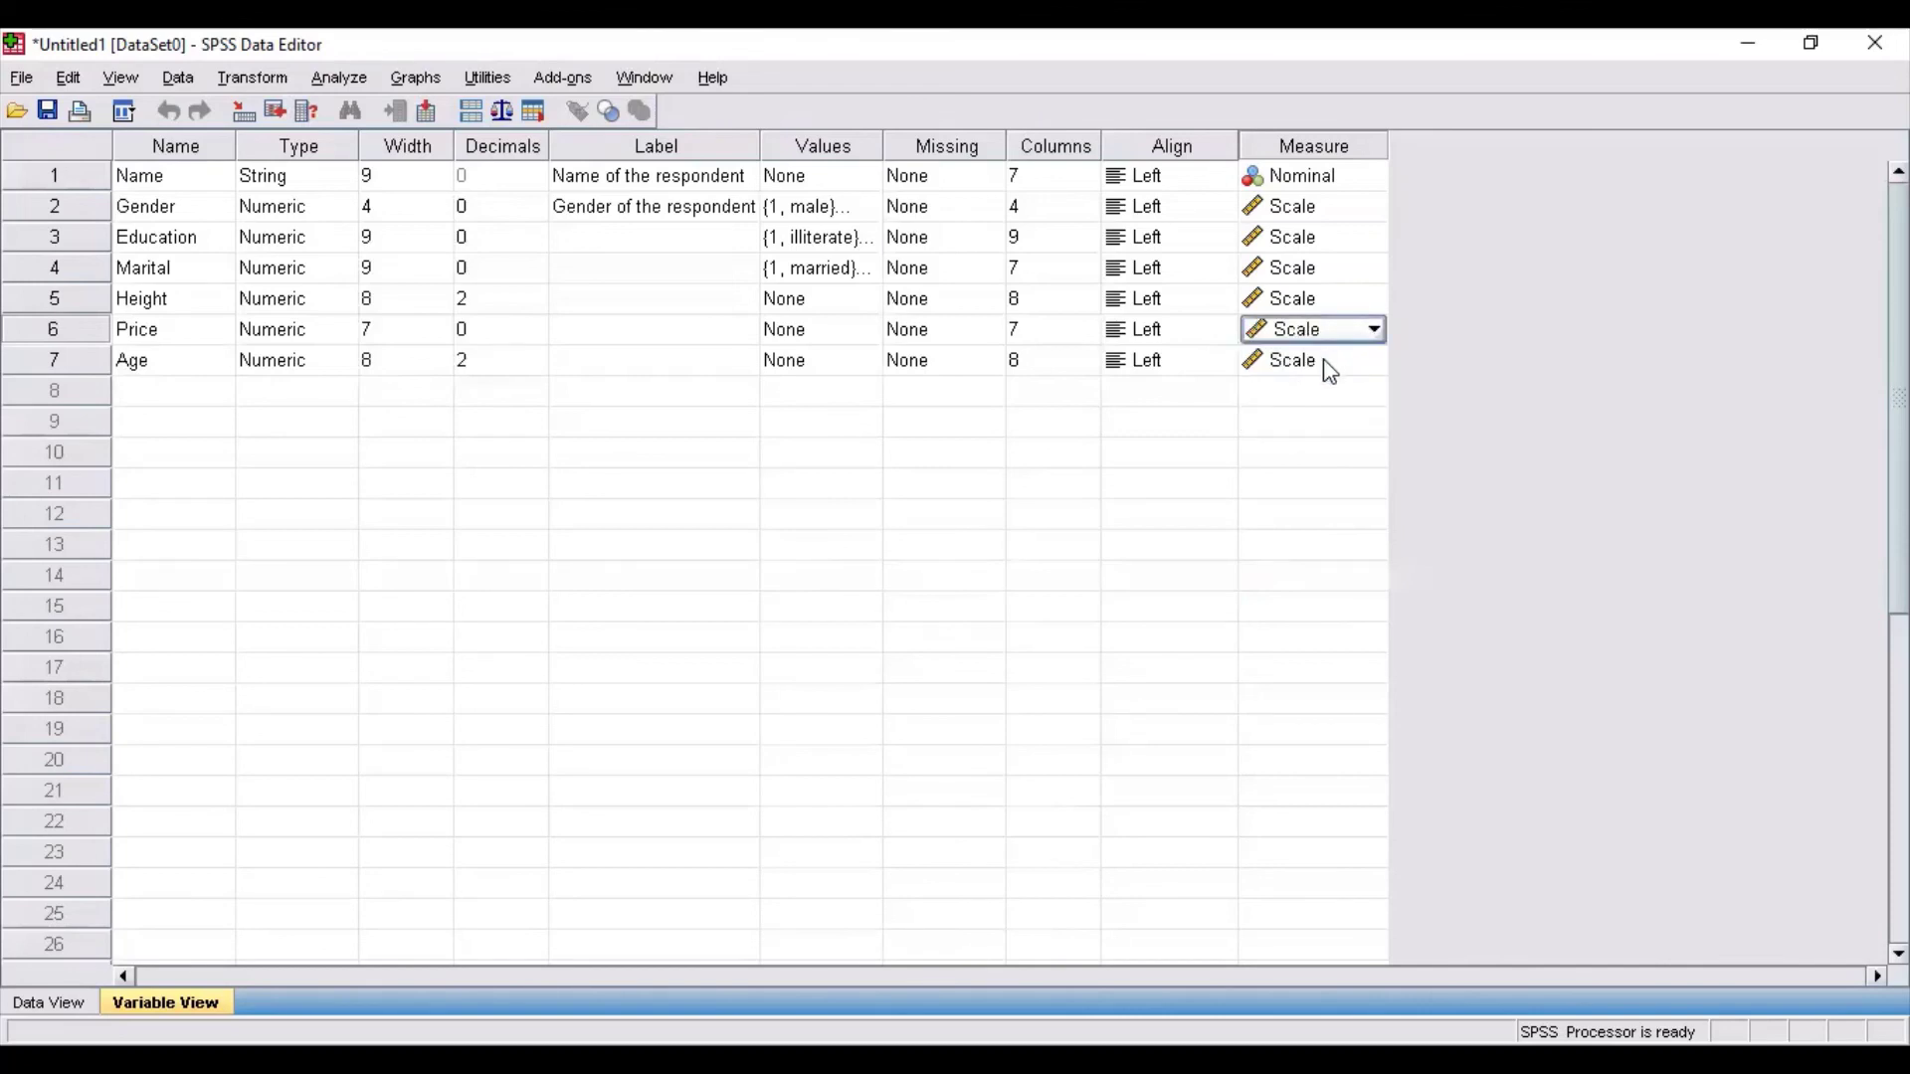